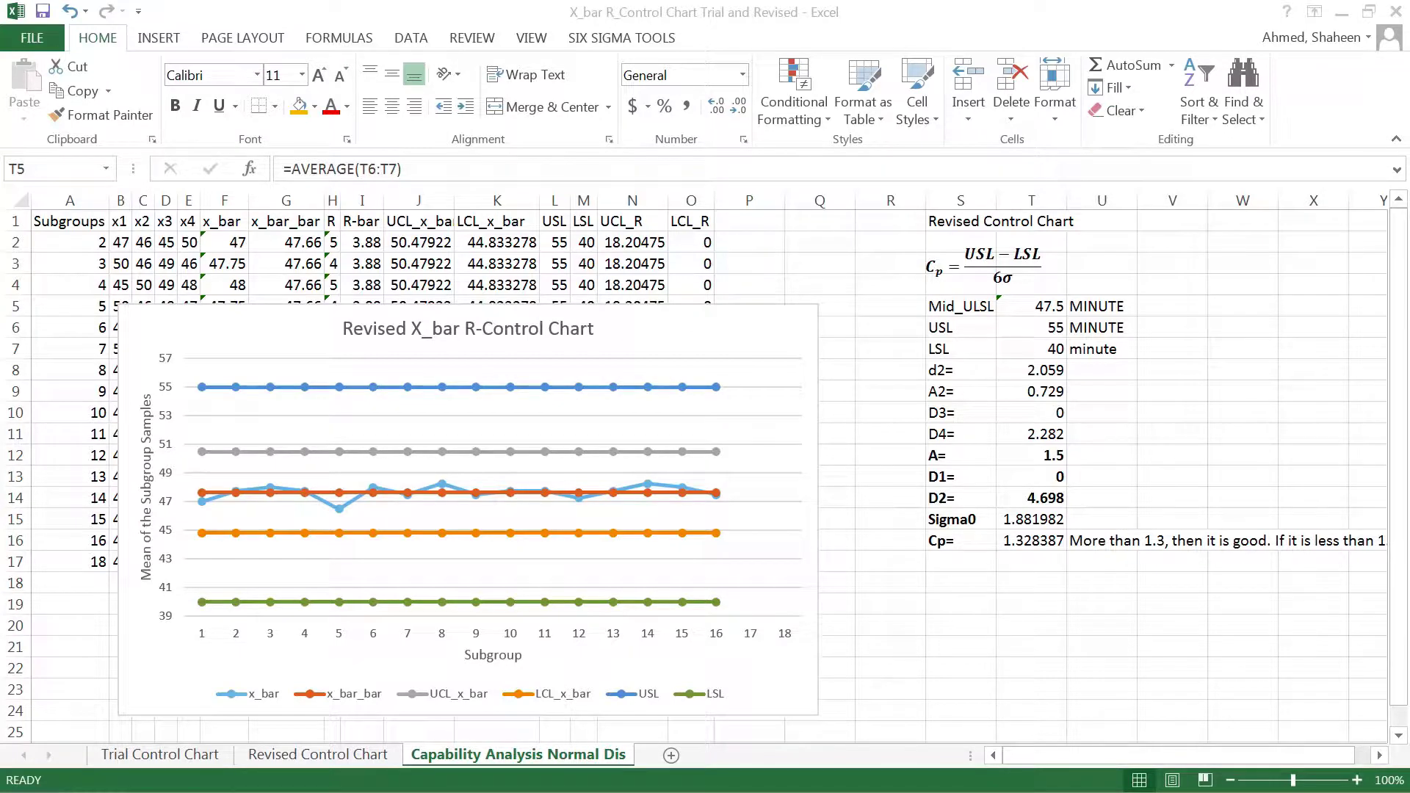
- Review the Cp label, the T5 midpoint formula and the x_bar_bar column average
click(954, 543)
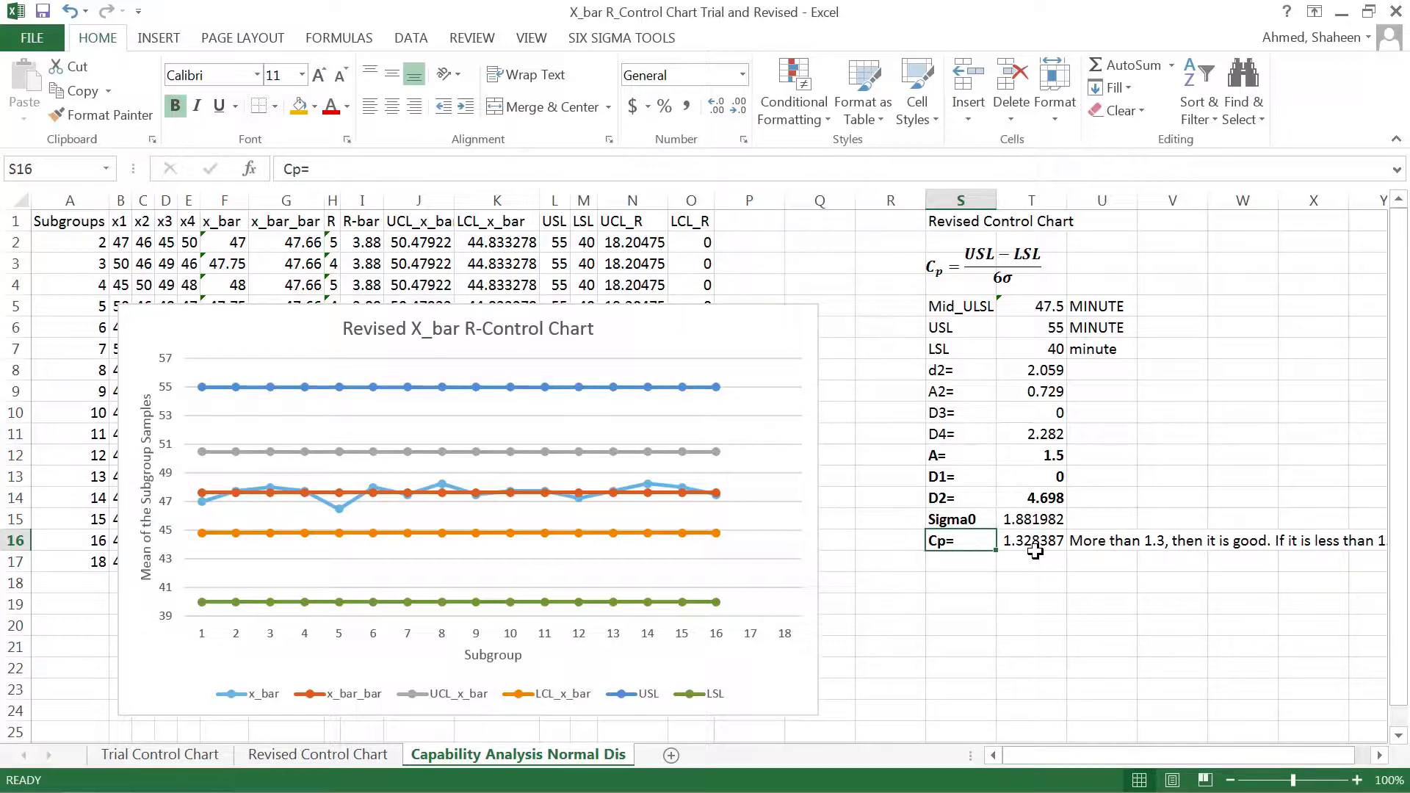
click(1038, 307)
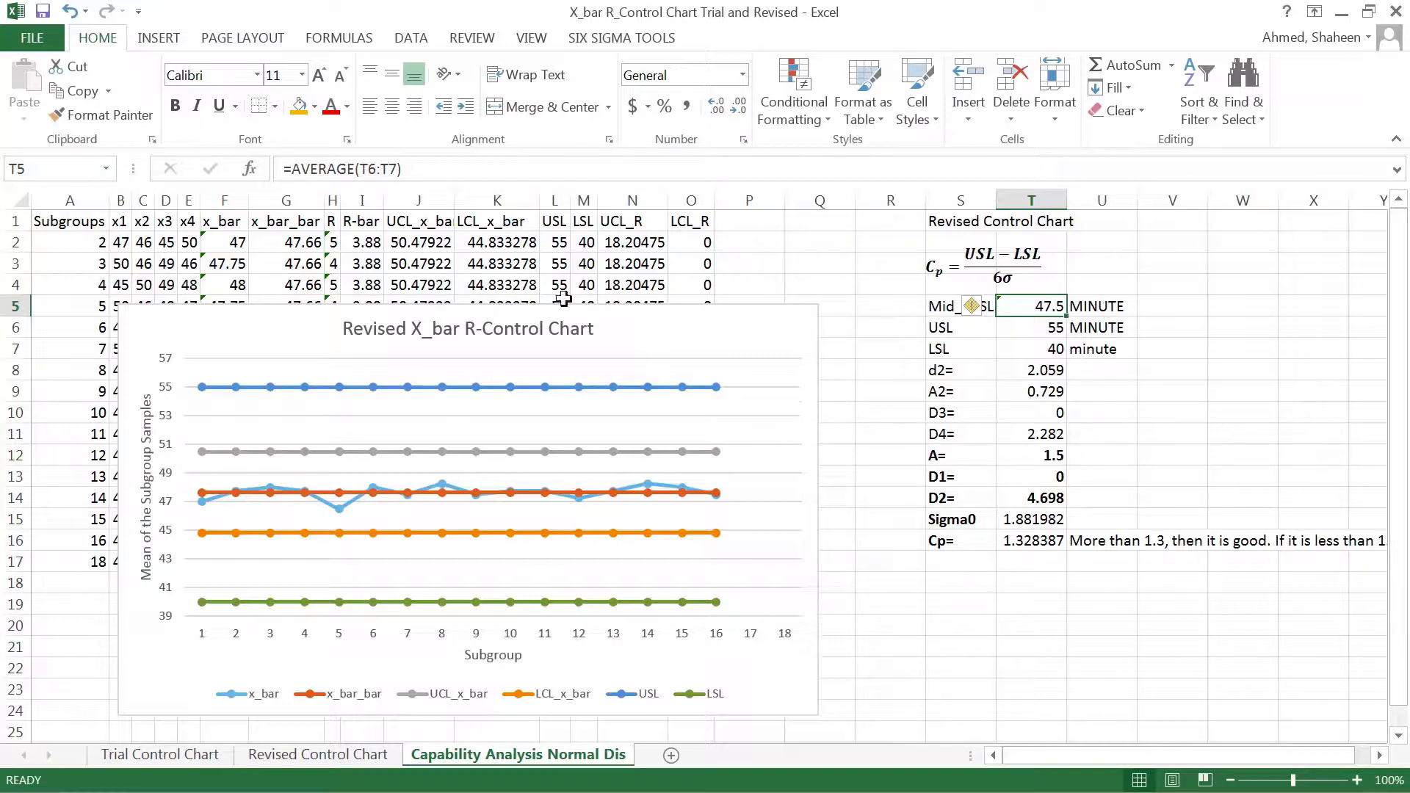
click(314, 194)
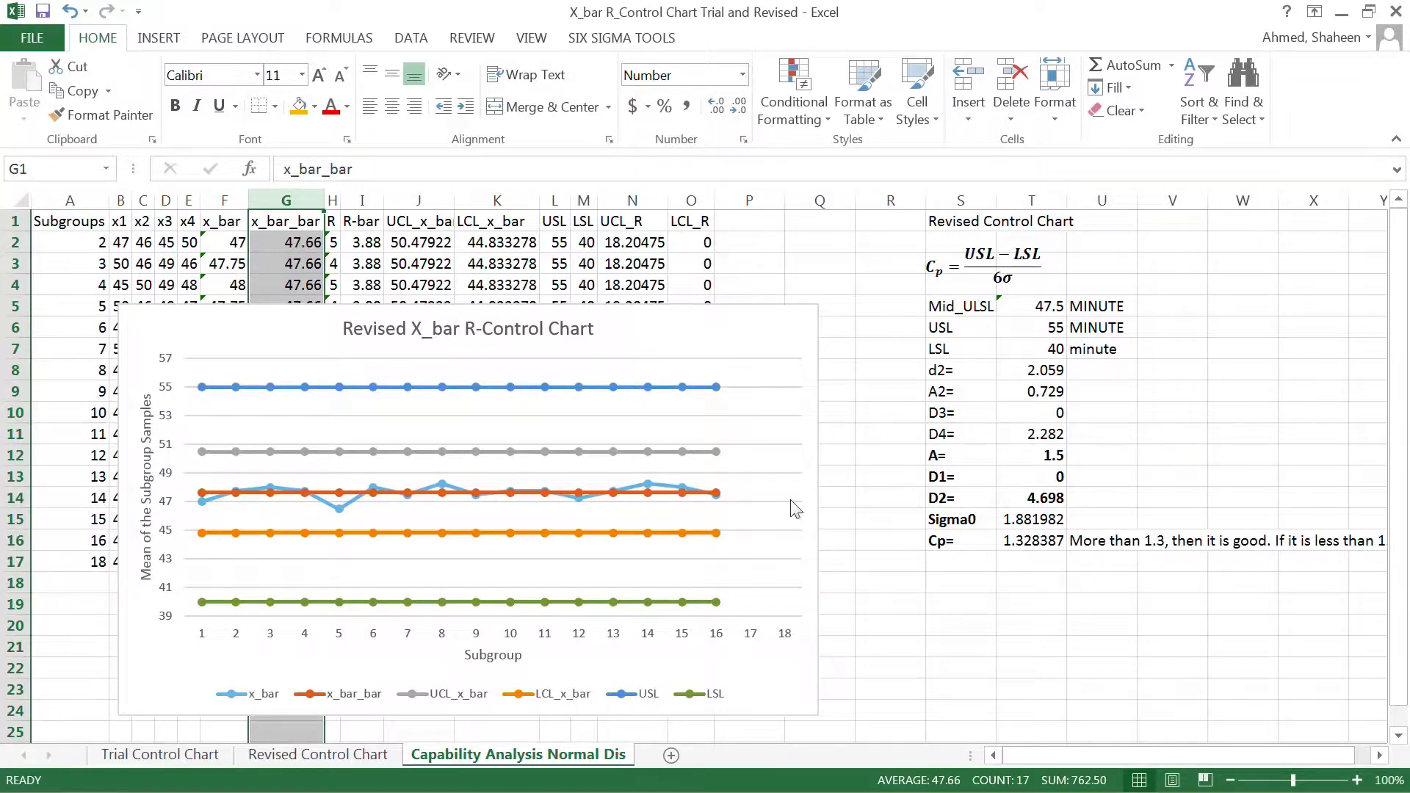
click(946, 564)
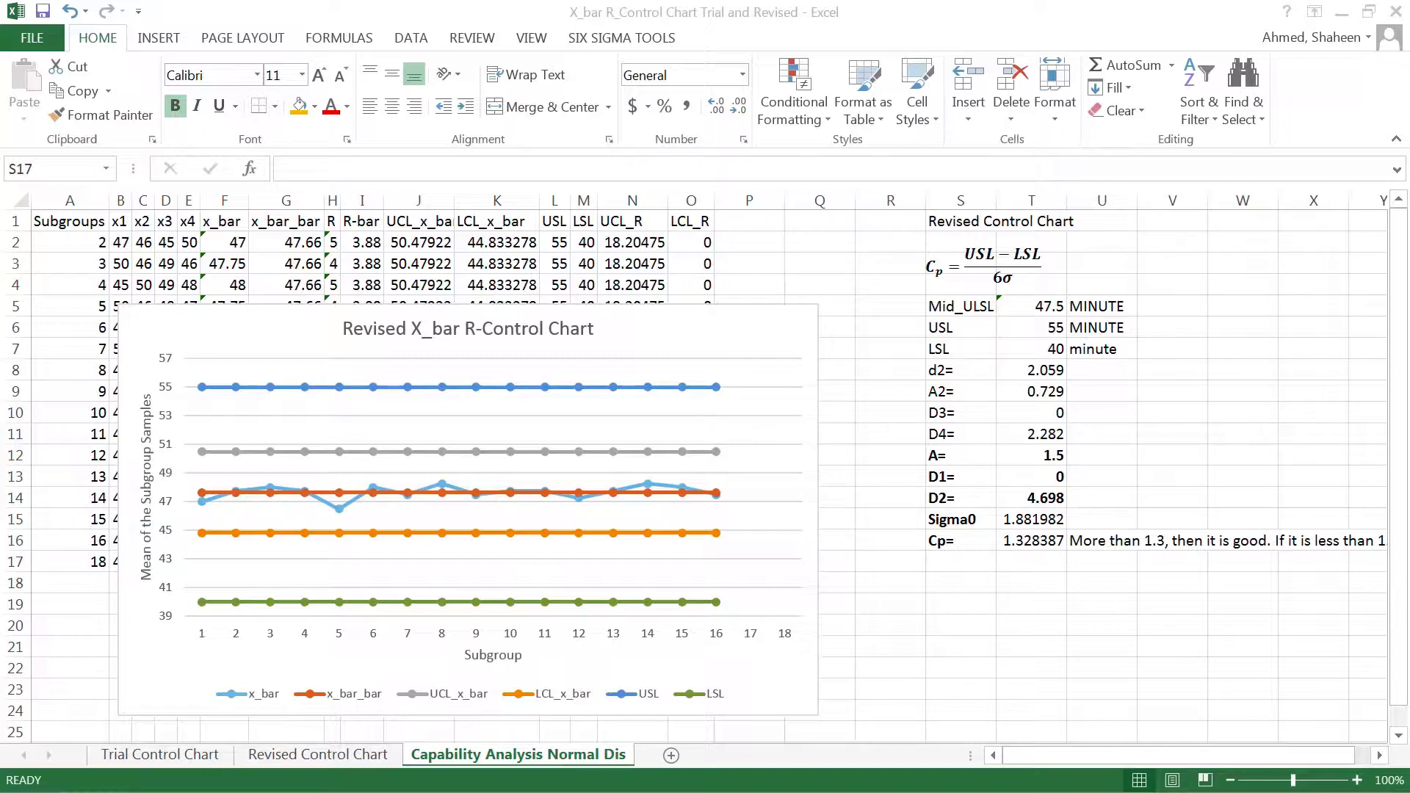
- Paste the Cpu formula image at V2 and the Cpl formula image at V5
click(1172, 244)
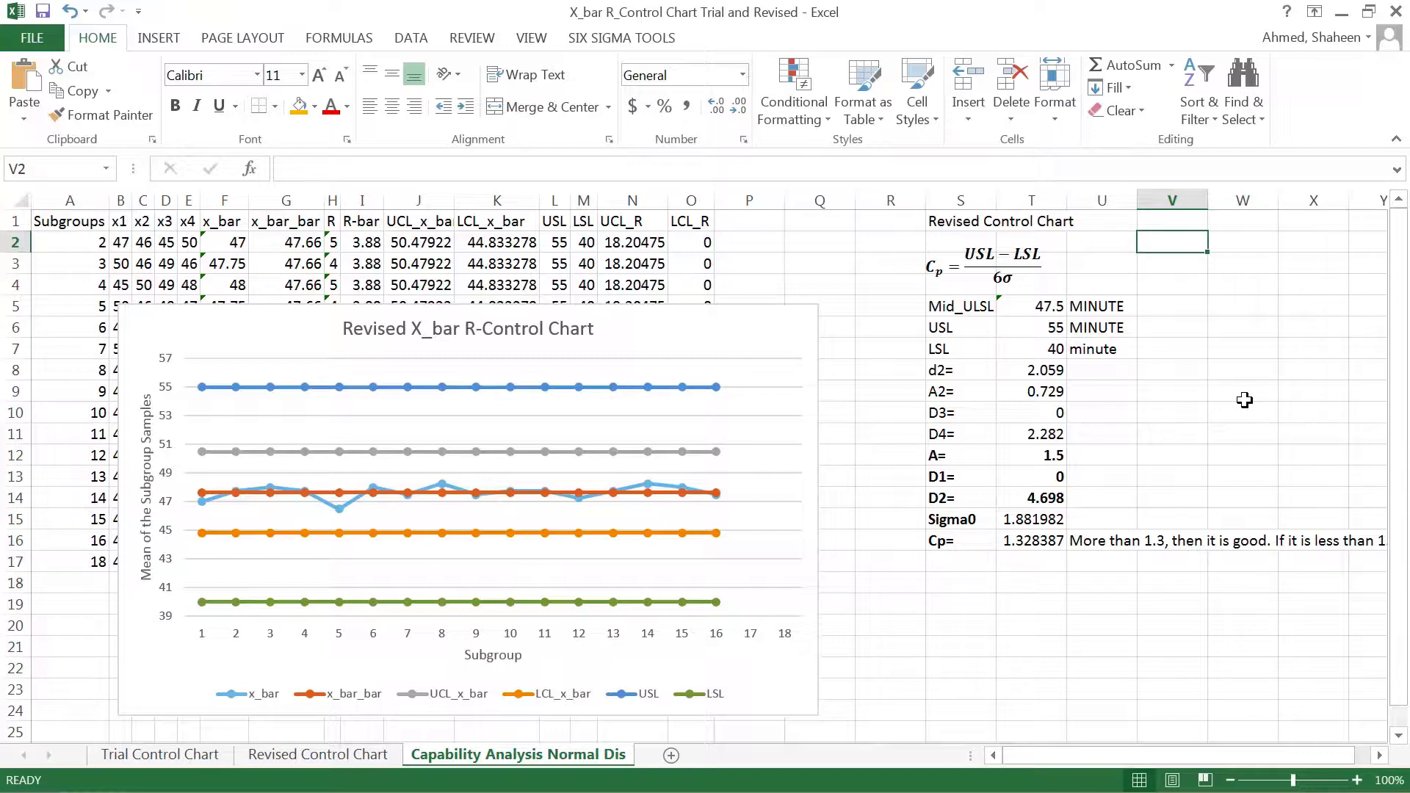
key(ctrl+v)
click(1199, 348)
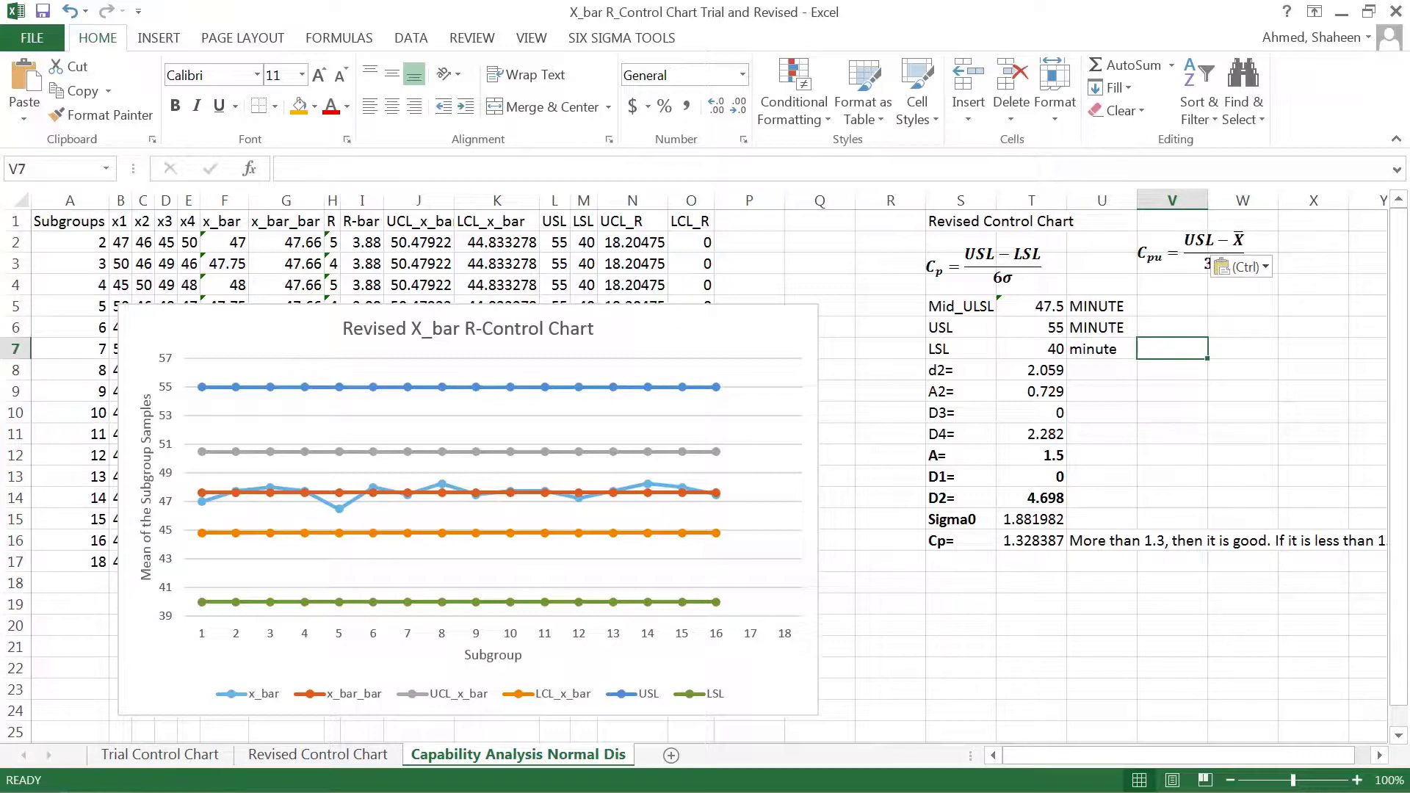
key(alt+Tab)
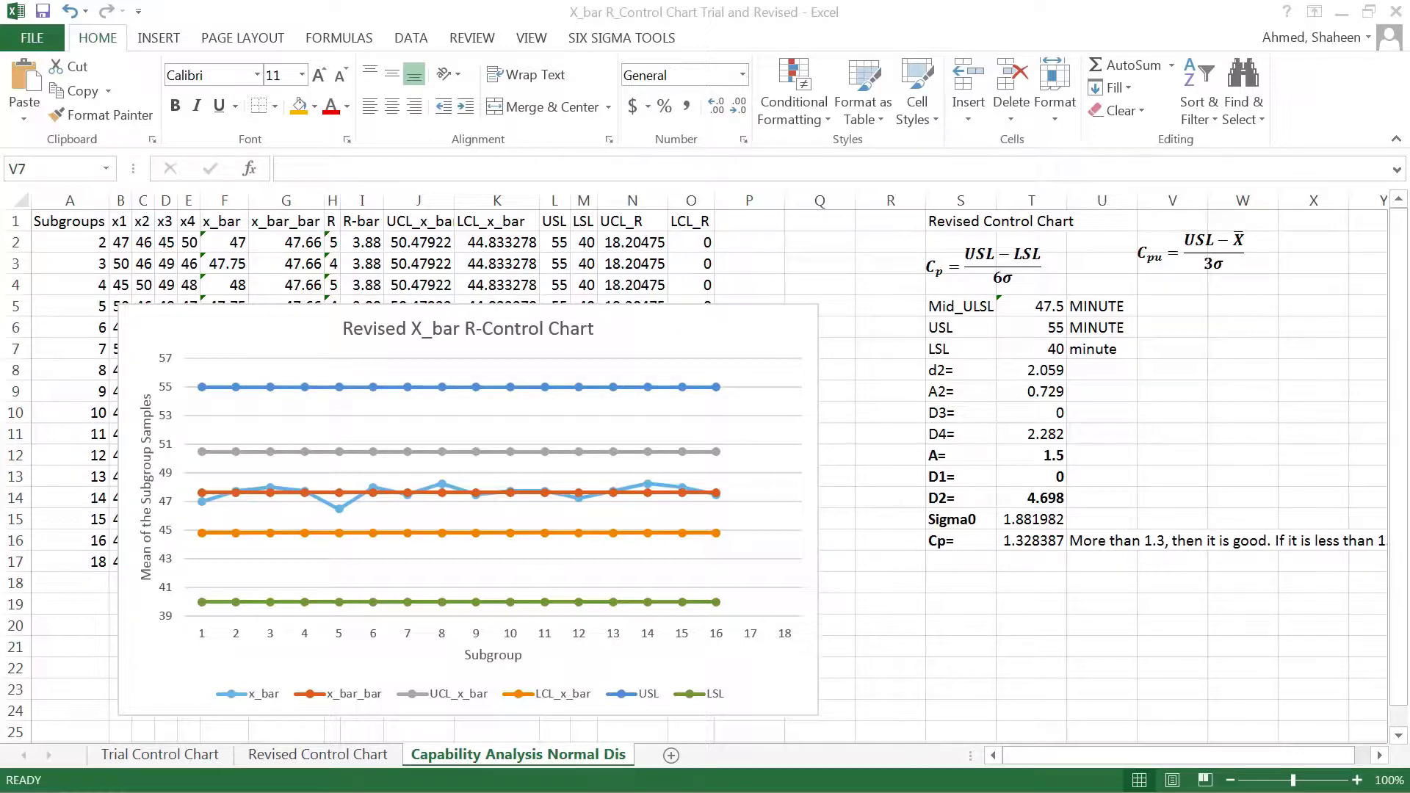
click(1198, 342)
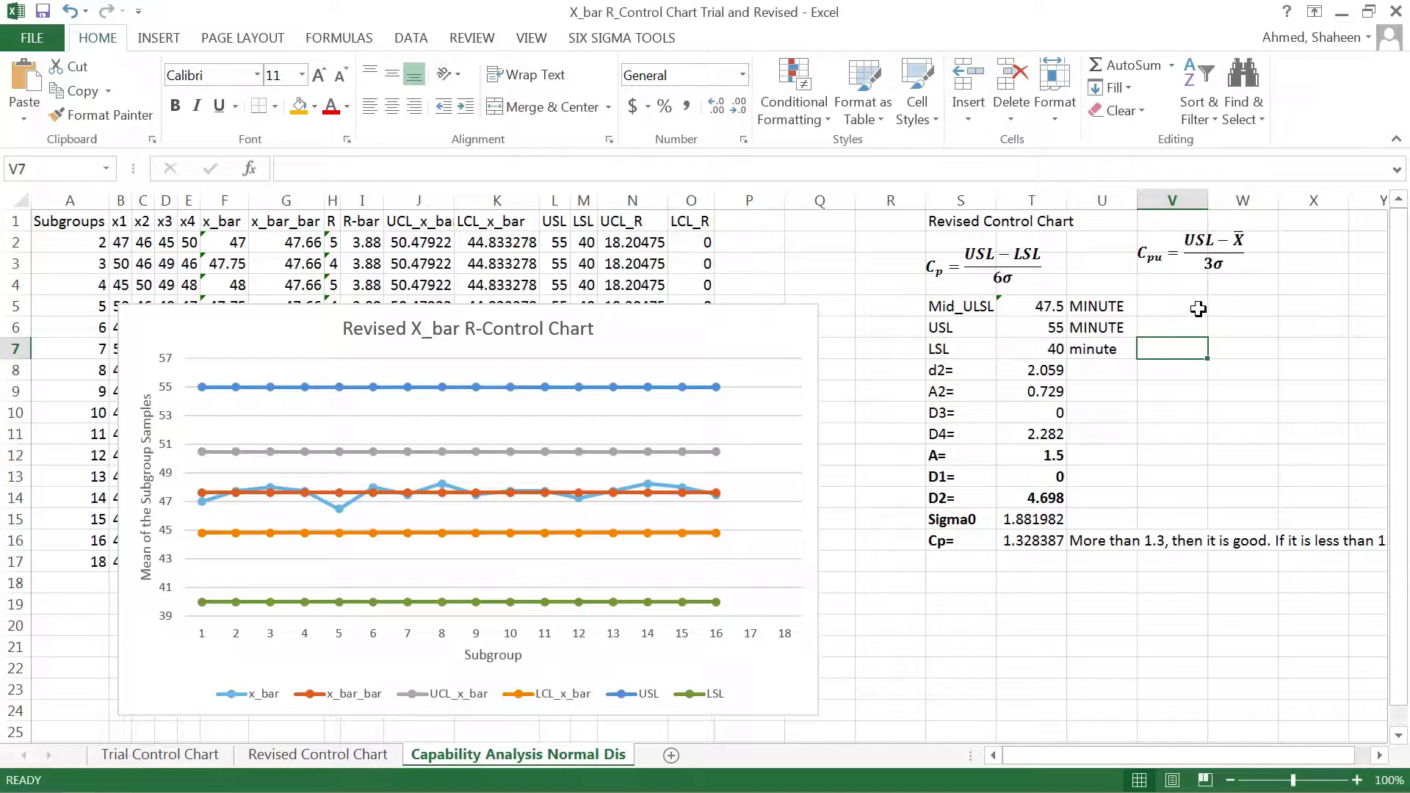
click(1198, 309)
key(ctrl+v)
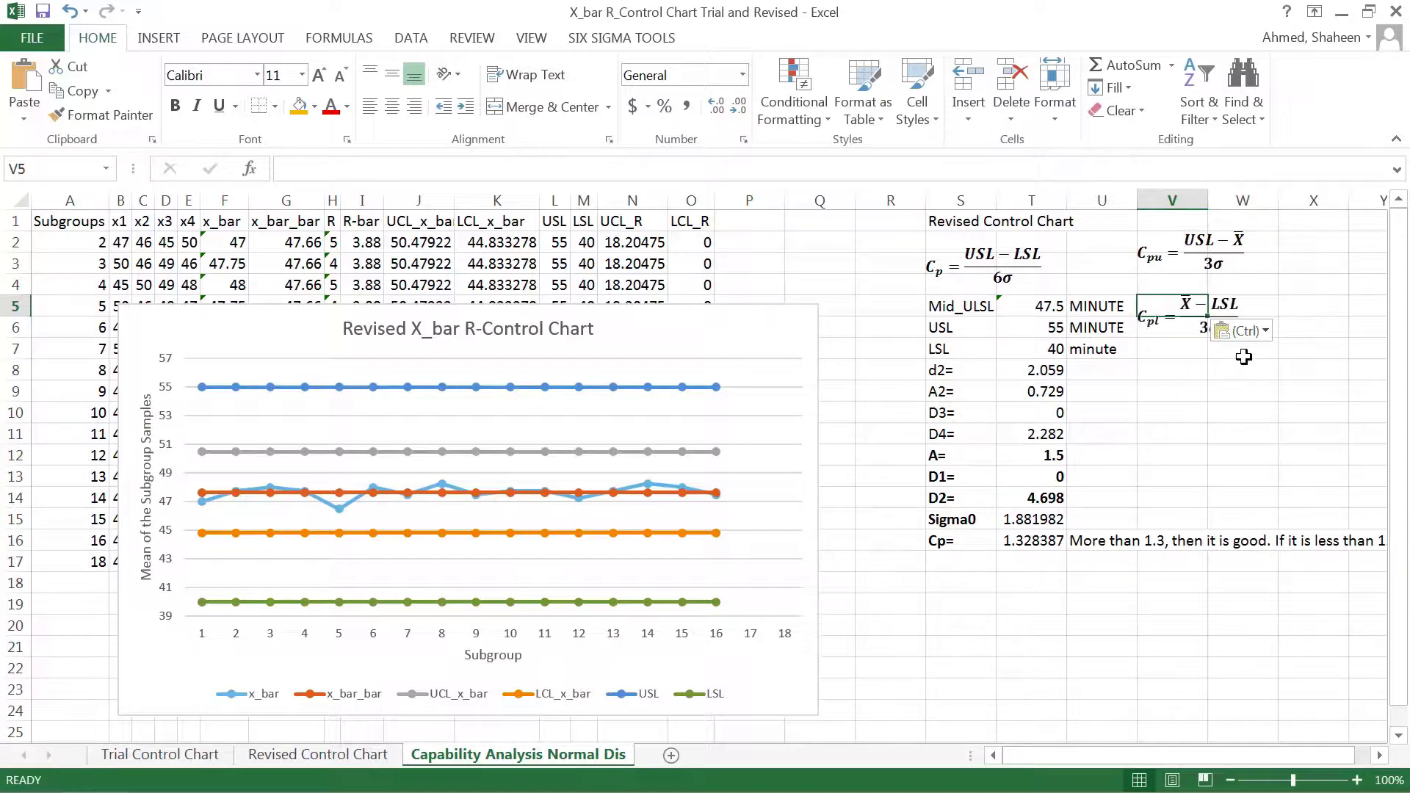
click(1213, 312)
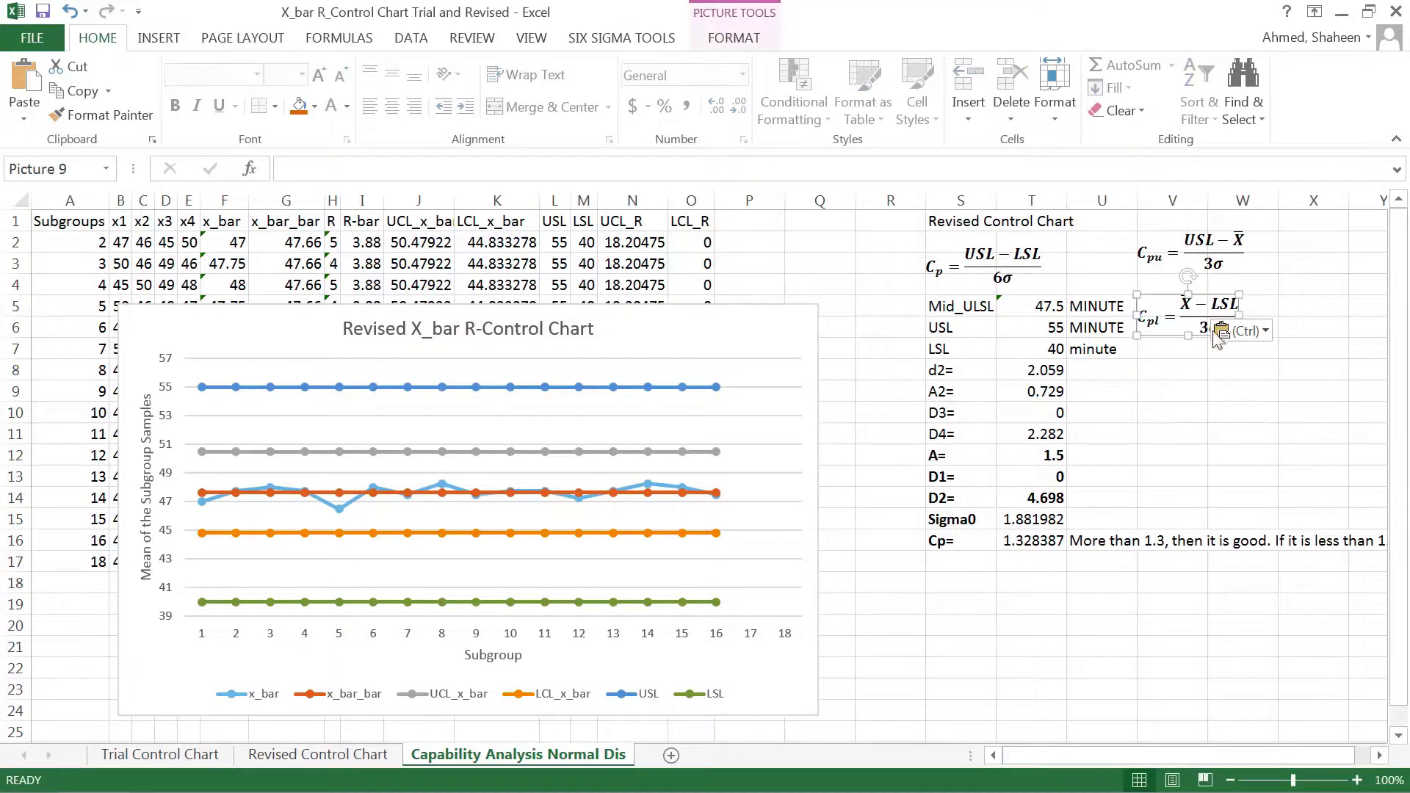
click(1215, 373)
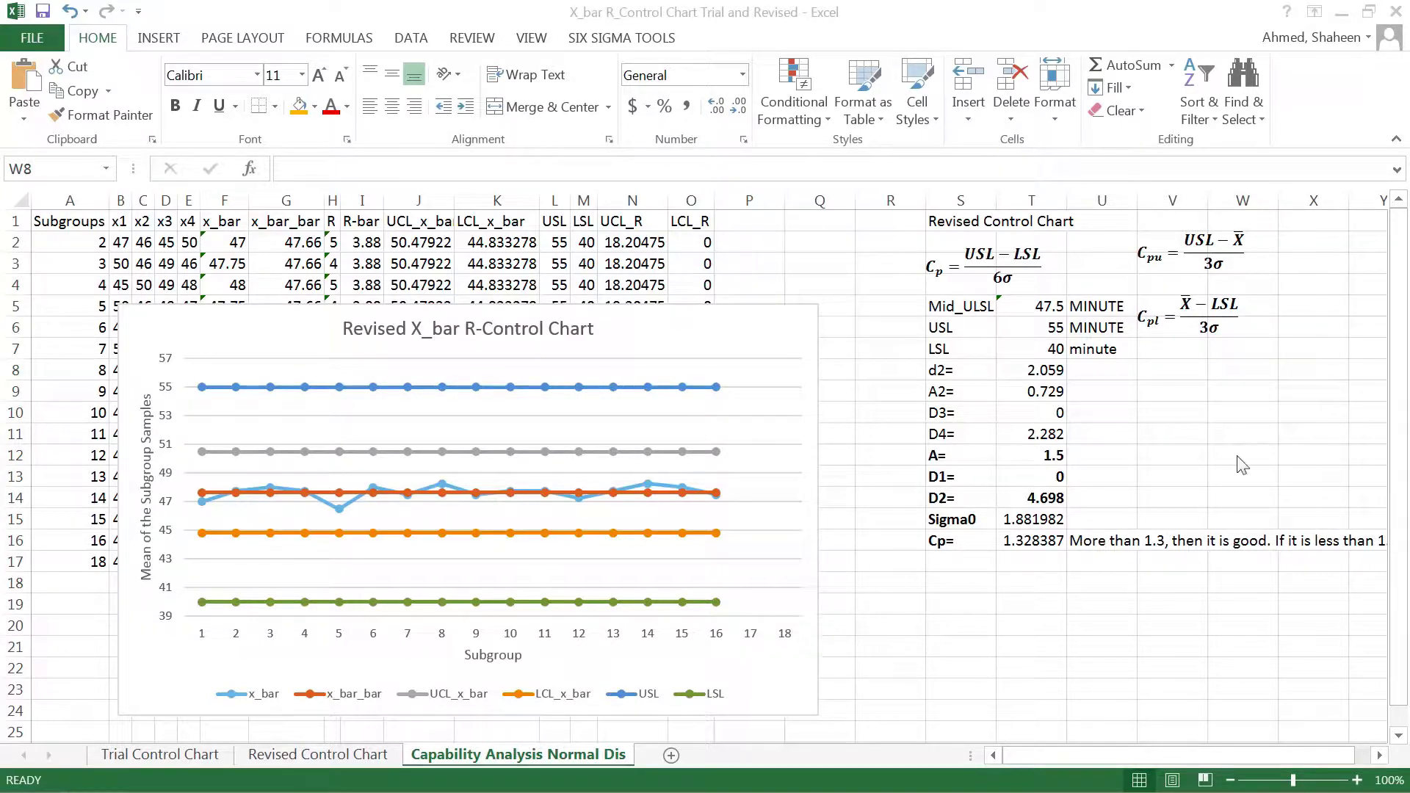
- Try pasting the copied note into V8, then undo the stray picture and error
click(1181, 364)
click(1183, 369)
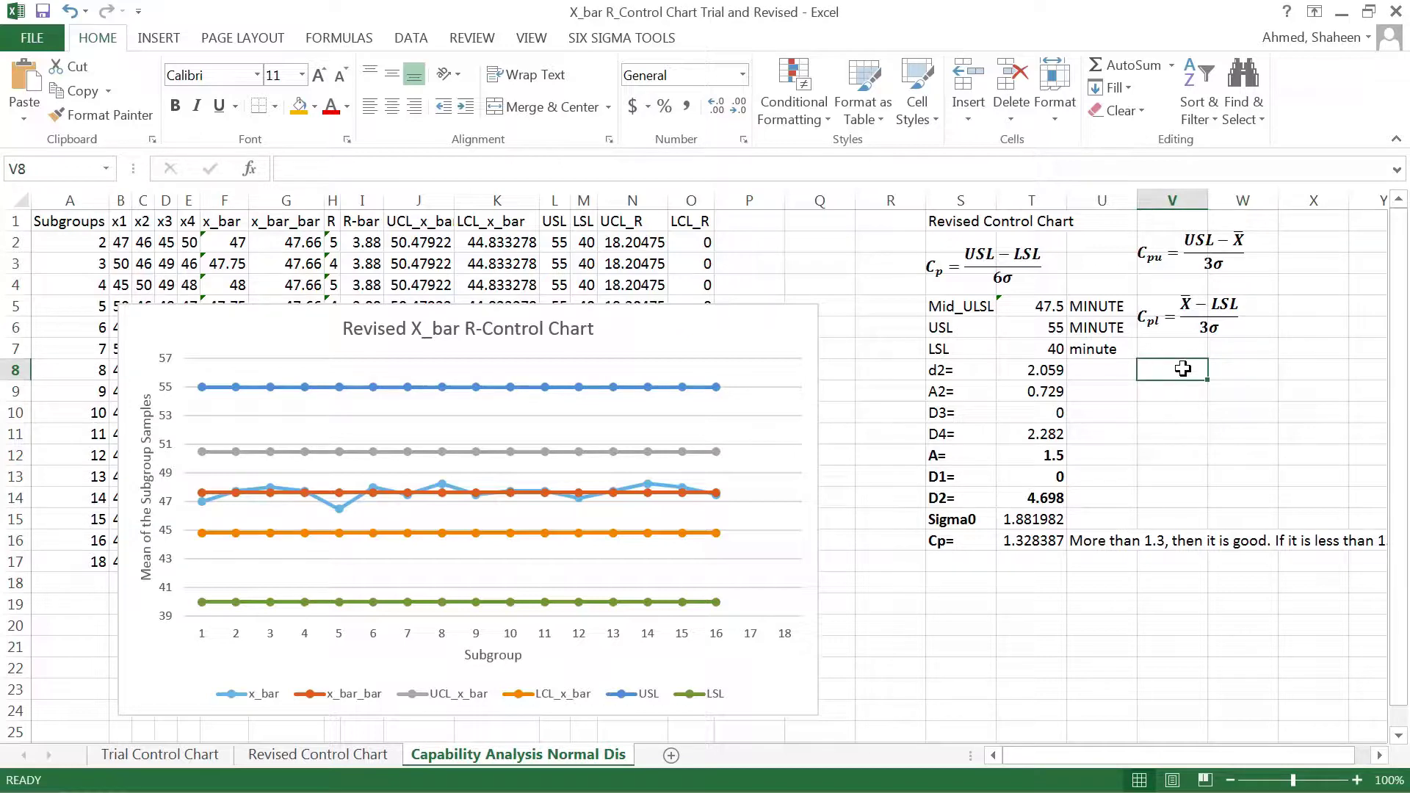
text(= Minimum of)
click(1266, 396)
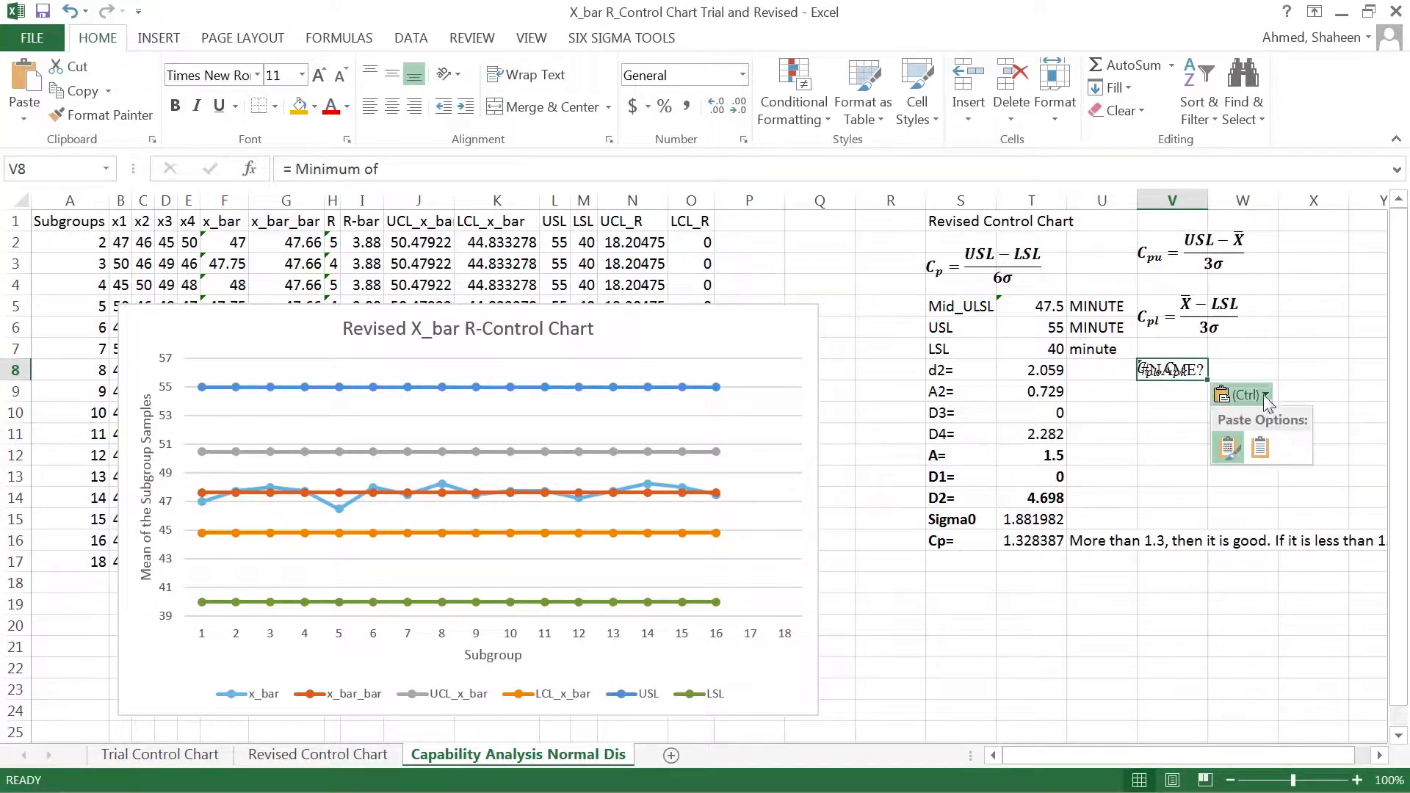
click(1260, 448)
click(1188, 371)
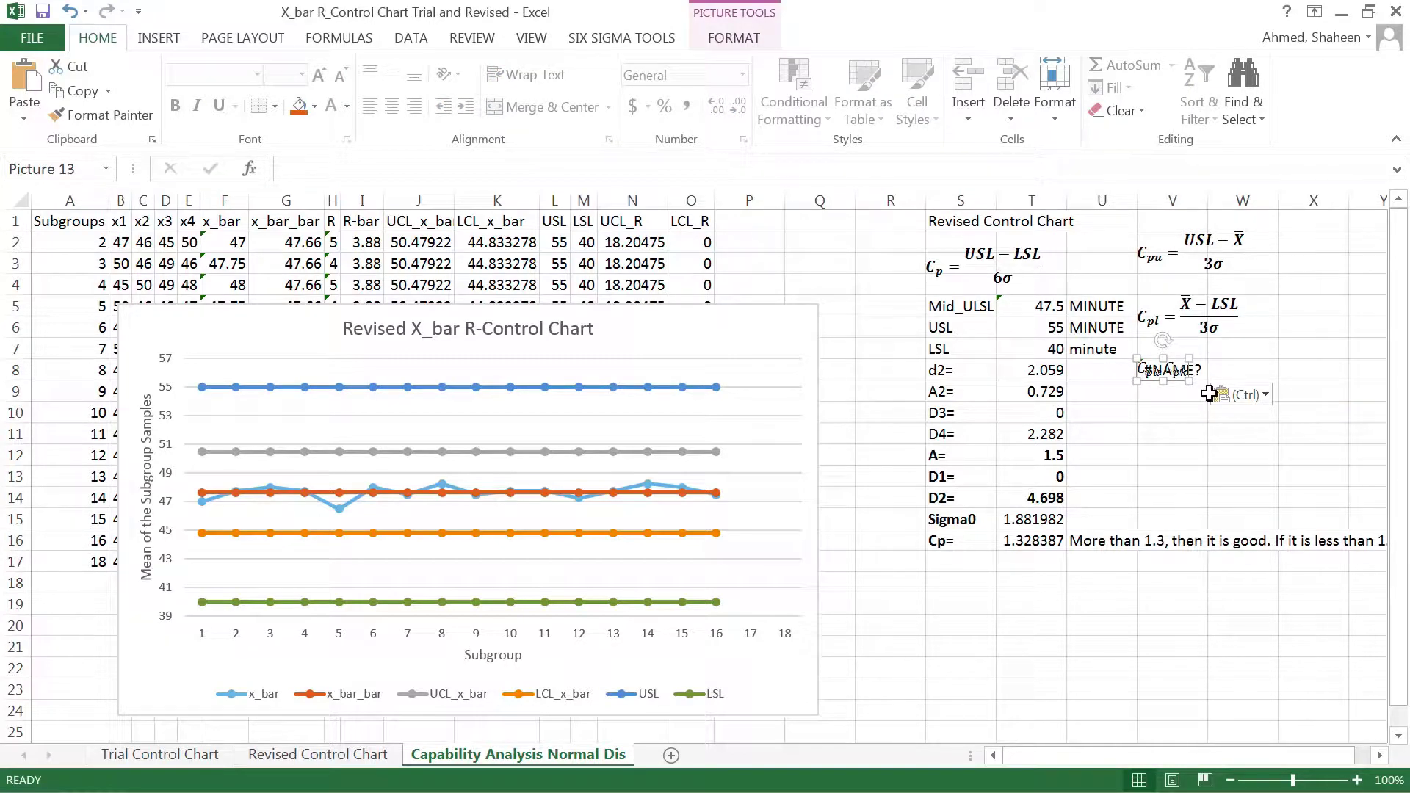
key(ctrl+z)
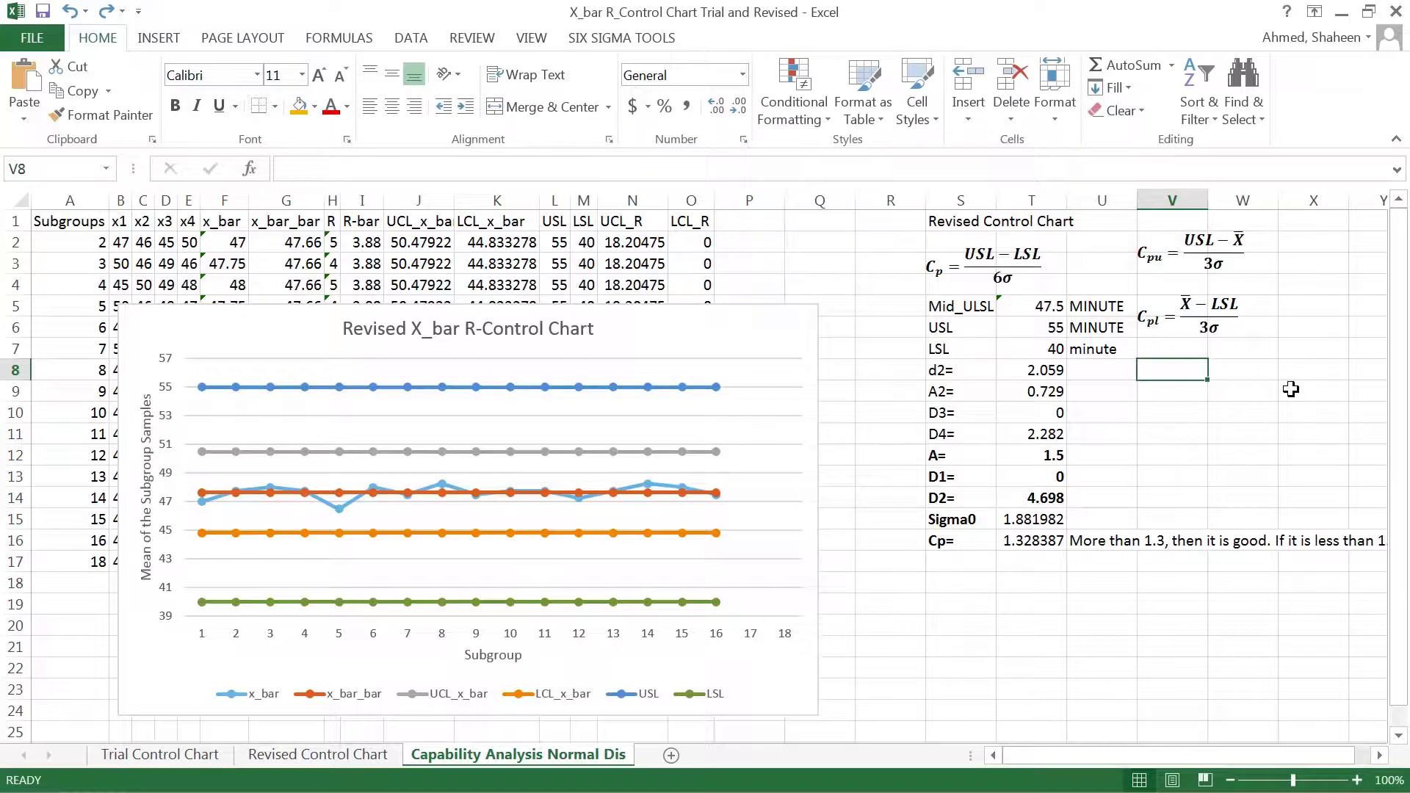
- Type the note 'minimum of Cpu and Cpl' into V8
text(minu)
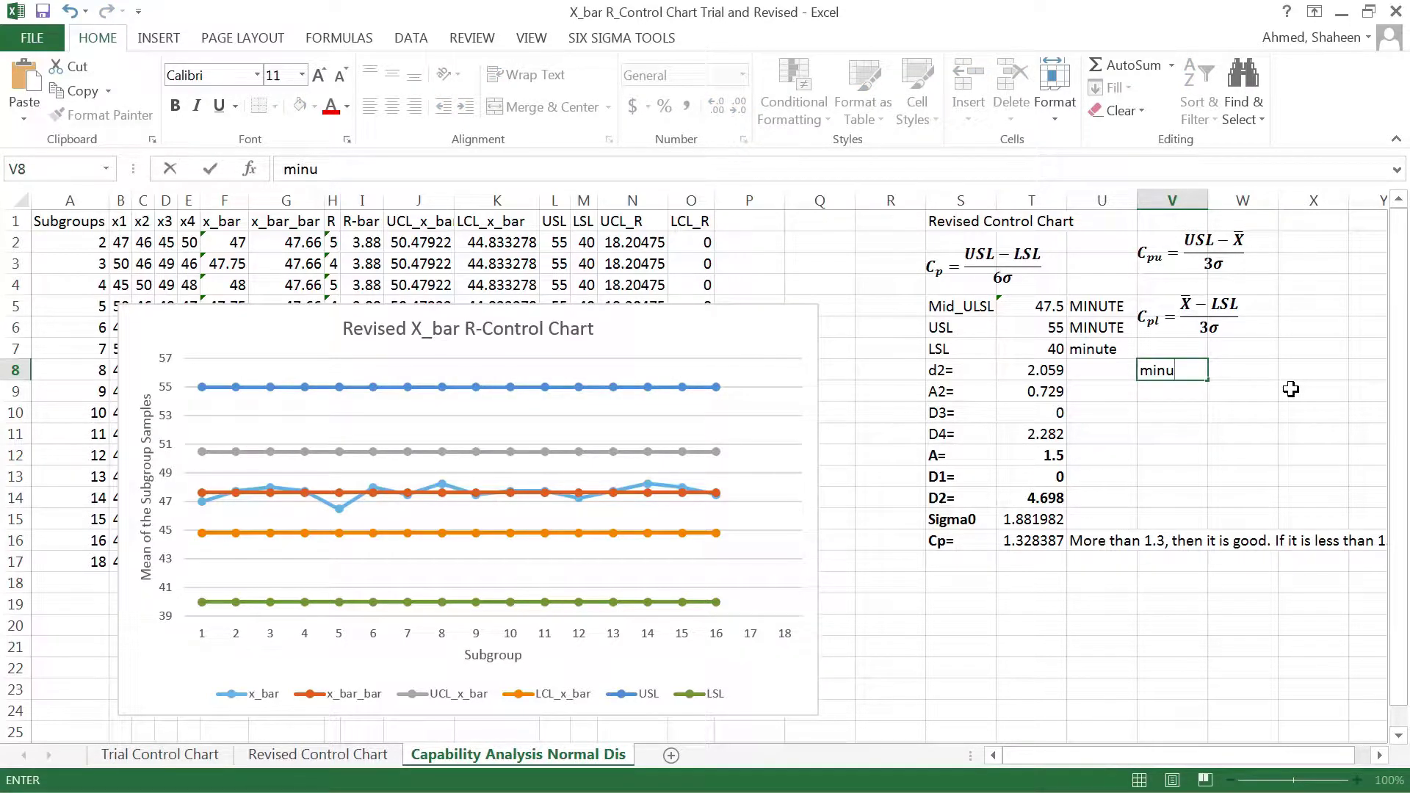
key(BackSpace)
text(imum of cp)
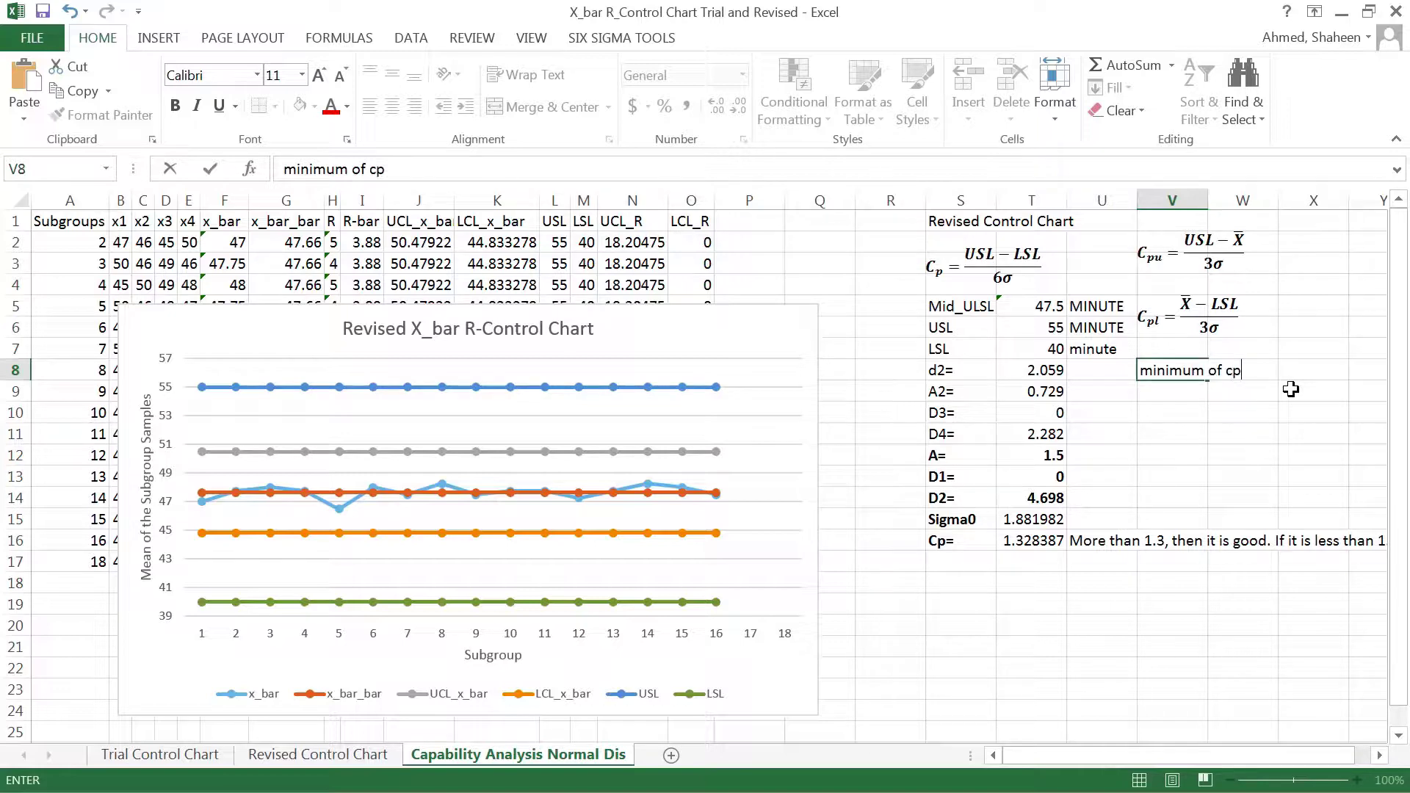
key(BackSpace)
key(BackSpace)
text(Cpu and Cpl)
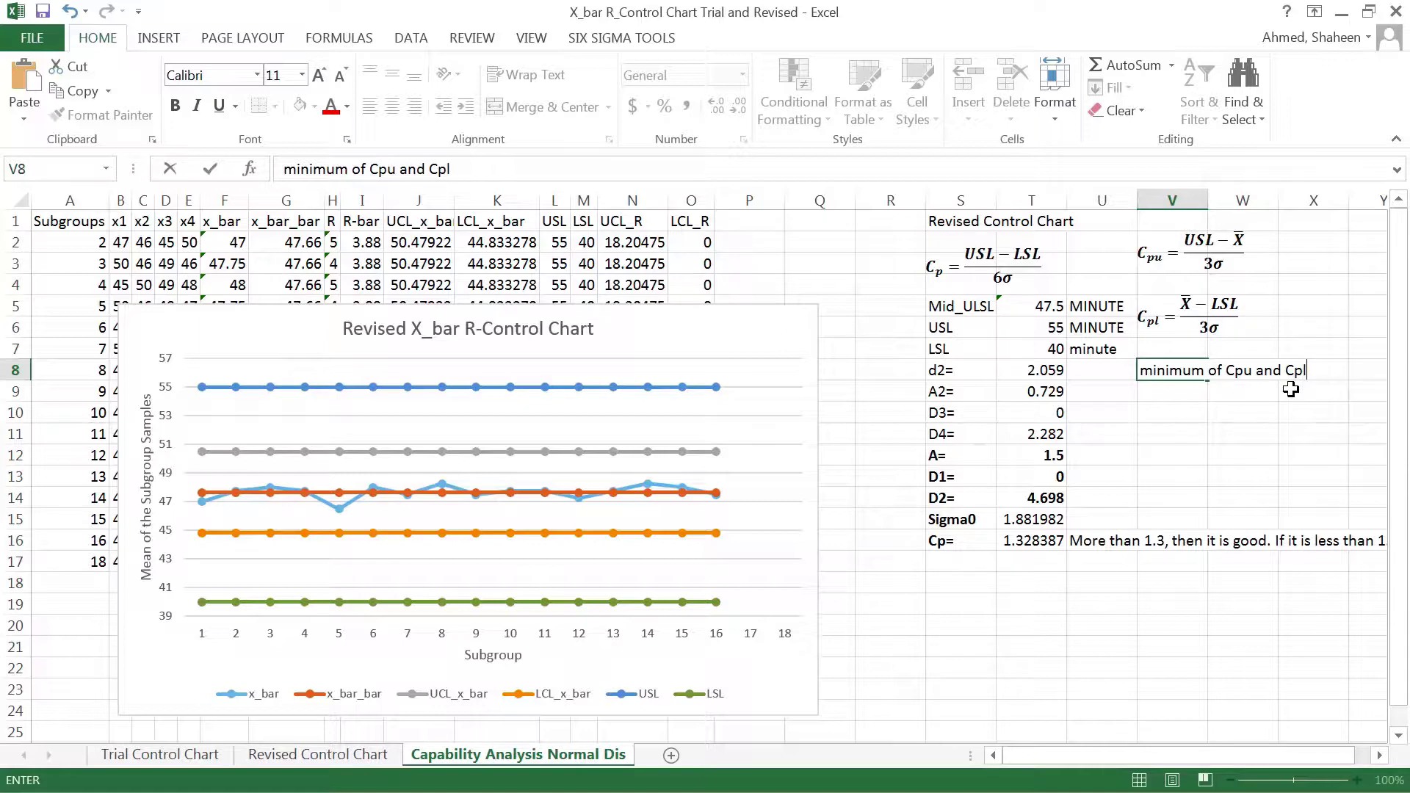
key(Return)
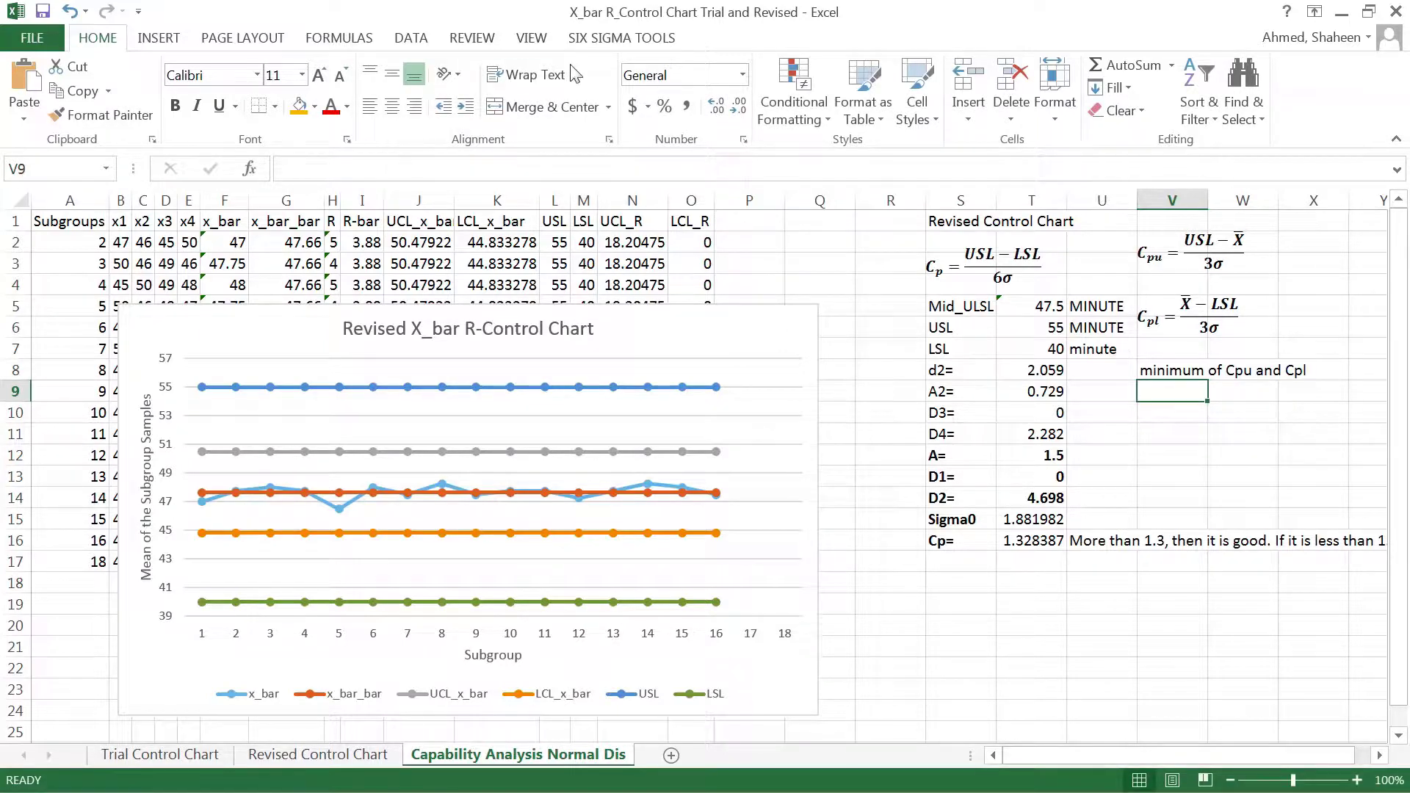
- Start inking and draw a baseline, vertical centre line and bell curve below Cp
click(470, 41)
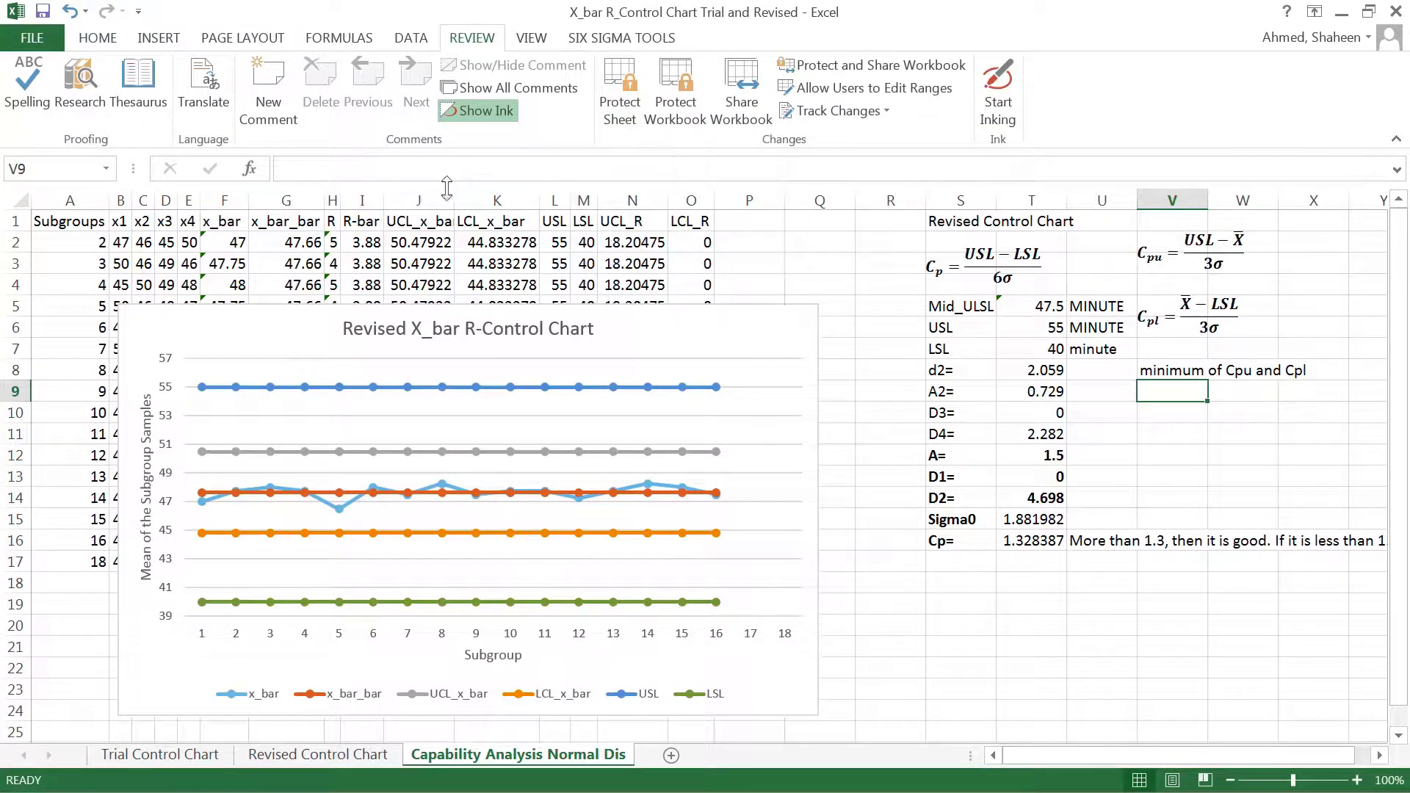
click(998, 88)
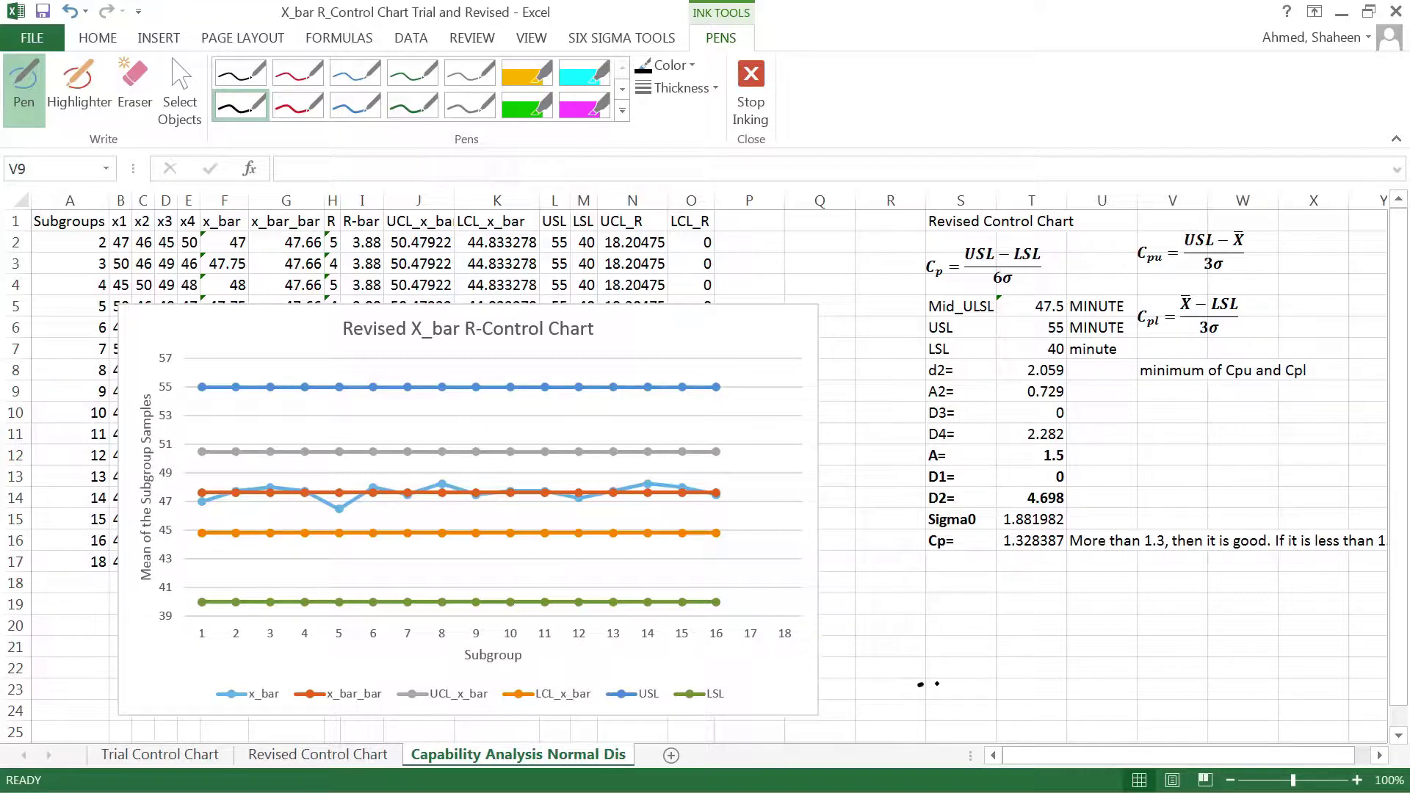
drag(920, 685, 1202, 676)
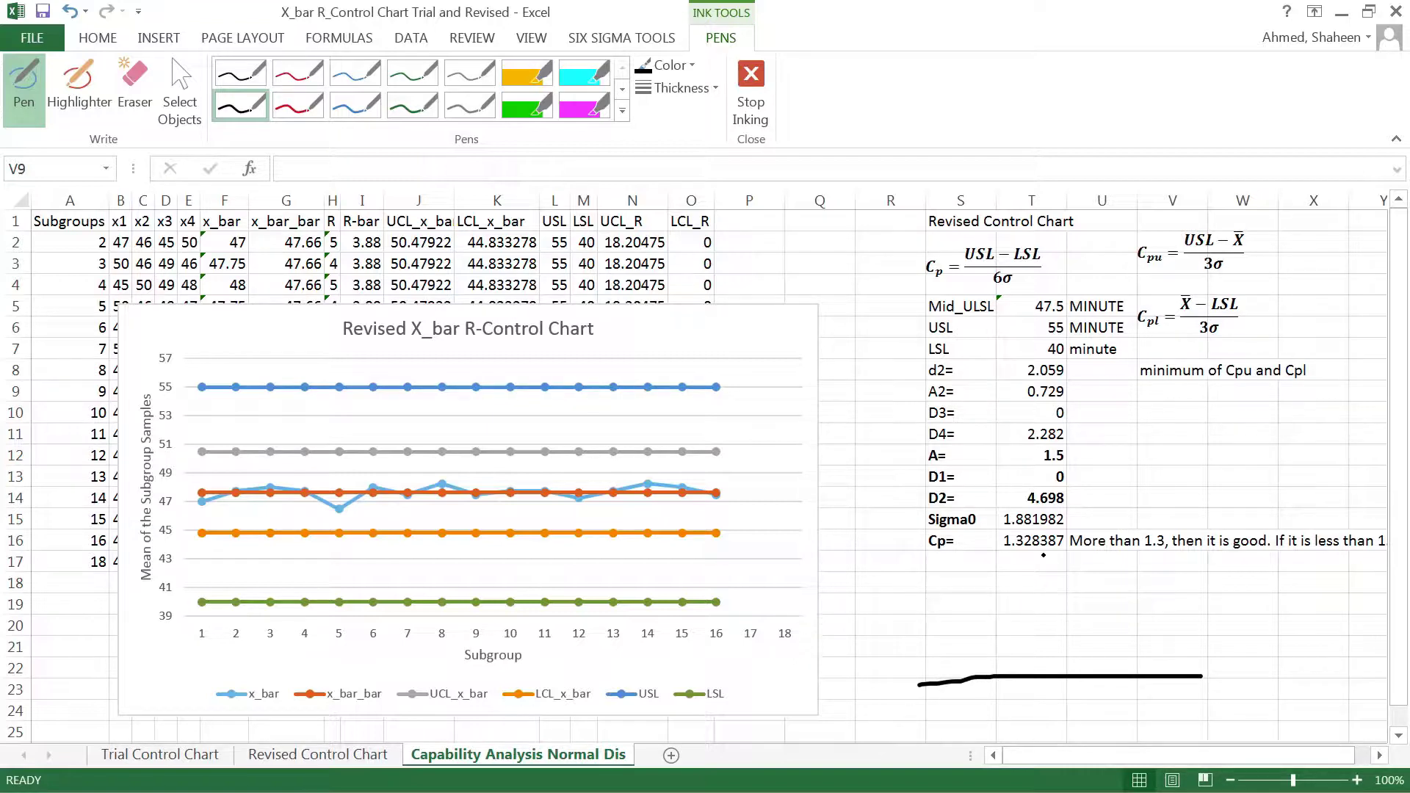
drag(1042, 554, 1048, 697)
mouse_move(909, 662)
mouse_down()
mouse_move(951, 656)
mouse_move(1048, 568)
mouse_move(1172, 666)
mouse_up()
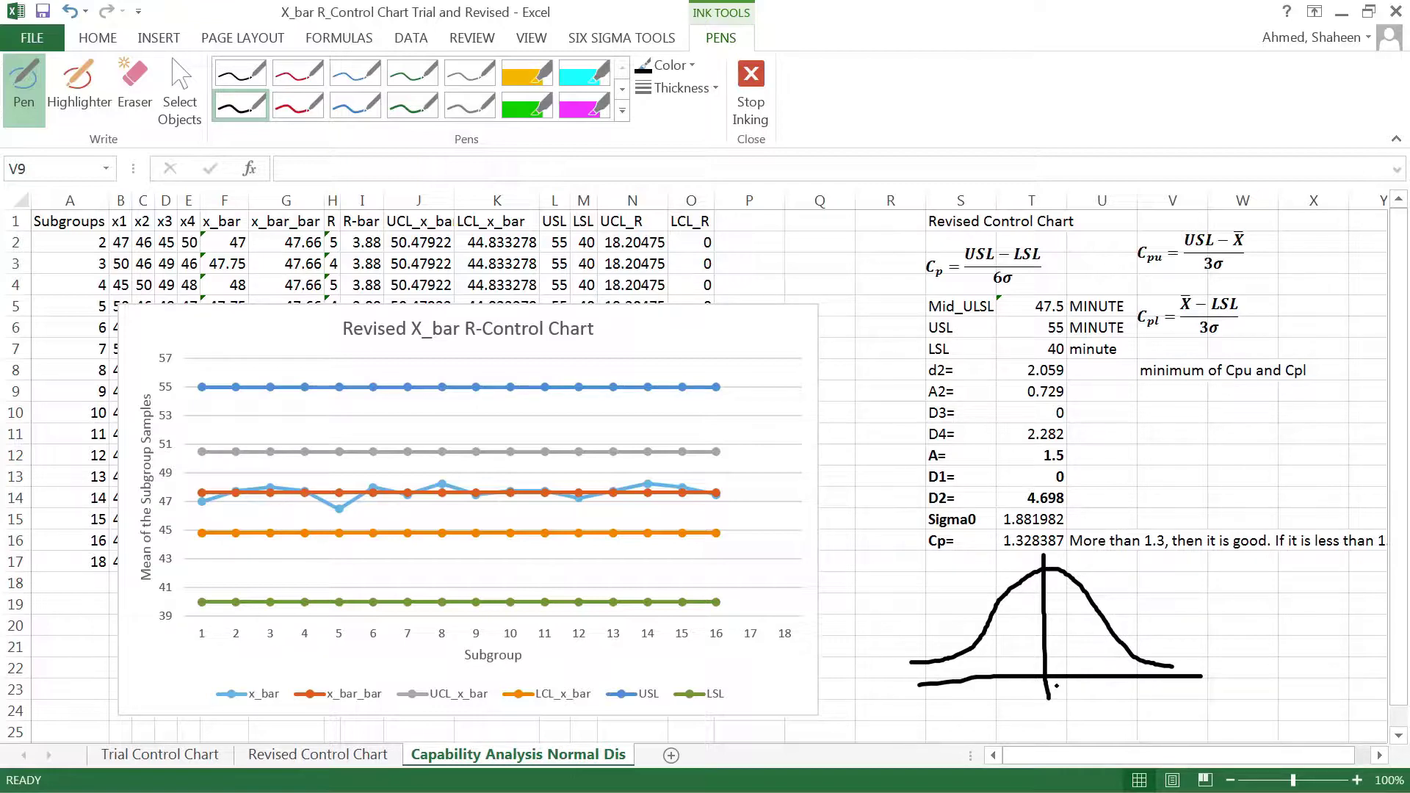
drag(1050, 697, 1048, 700)
- Label the centre 47.5 and add a shifted-mean line with a pointer to 47.6
mouse_move(1045, 709)
mouse_down()
mouse_move(1055, 732)
mouse_move(1079, 710)
mouse_move(1078, 733)
mouse_move(1115, 724)
mouse_move(1112, 737)
mouse_move(1120, 711)
mouse_up()
drag(1053, 552, 1054, 677)
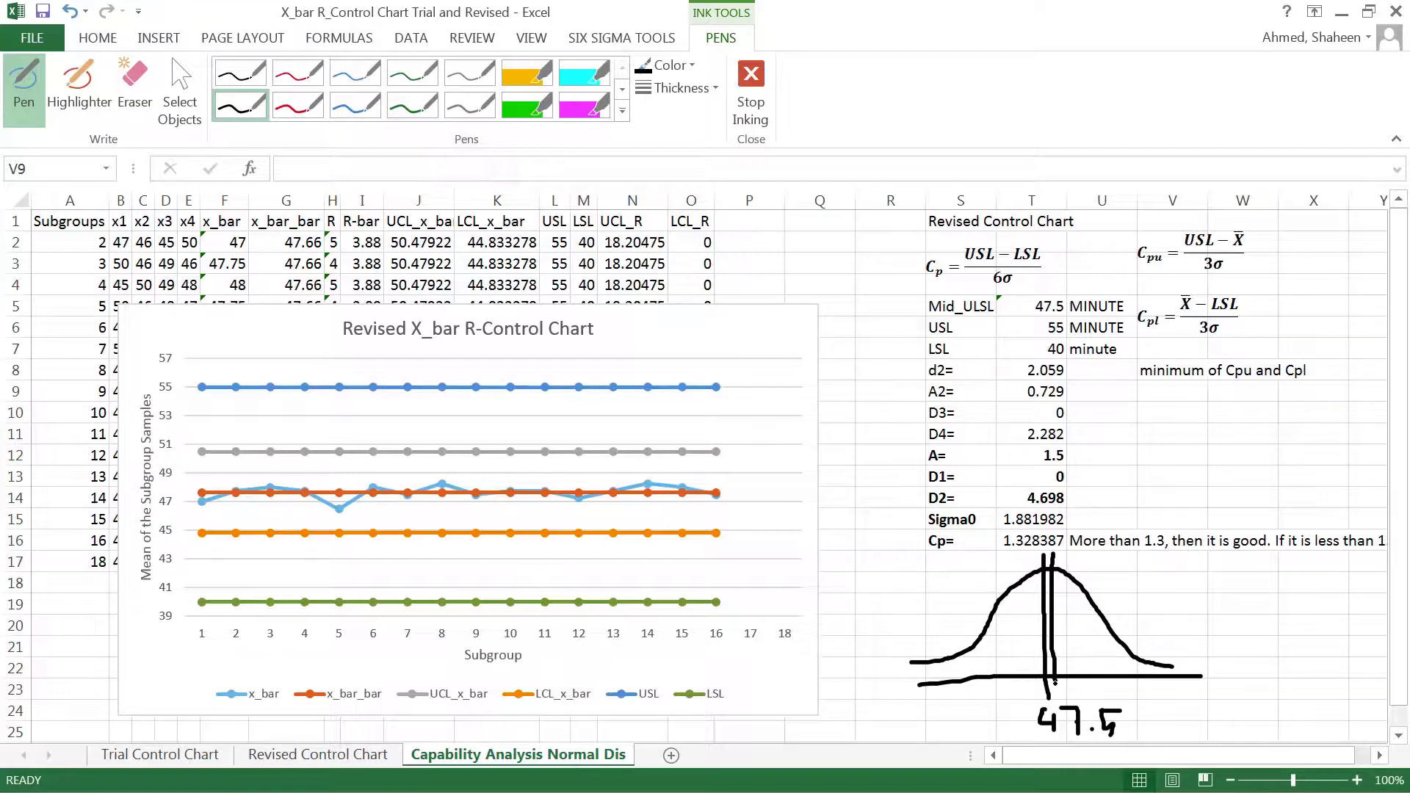
mouse_move(1058, 679)
mouse_down()
mouse_move(1154, 606)
mouse_move(1153, 618)
mouse_move(1175, 615)
mouse_up()
mouse_move(1177, 608)
mouse_down()
mouse_move(1172, 648)
mouse_move(1207, 591)
mouse_move(1203, 620)
mouse_move(1215, 606)
mouse_move(1260, 611)
mouse_move(1241, 608)
mouse_up()
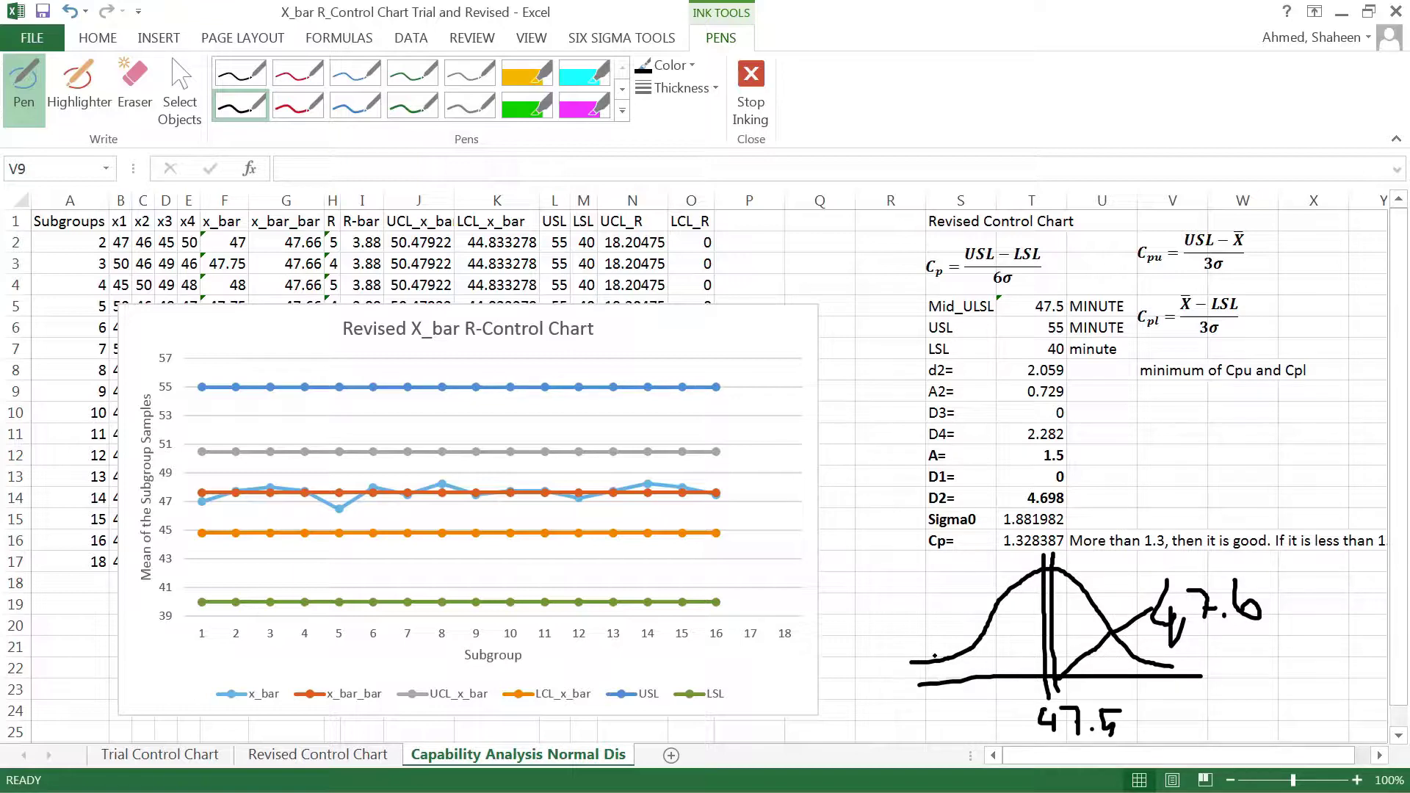
- Ink LSL and USL marks on the bell-curve sketch and loop around the Cpu and Cpl formulas
mouse_move(940, 633)
mouse_down()
mouse_move(930, 733)
mouse_move(963, 718)
mouse_move(963, 733)
mouse_move(1000, 732)
mouse_up()
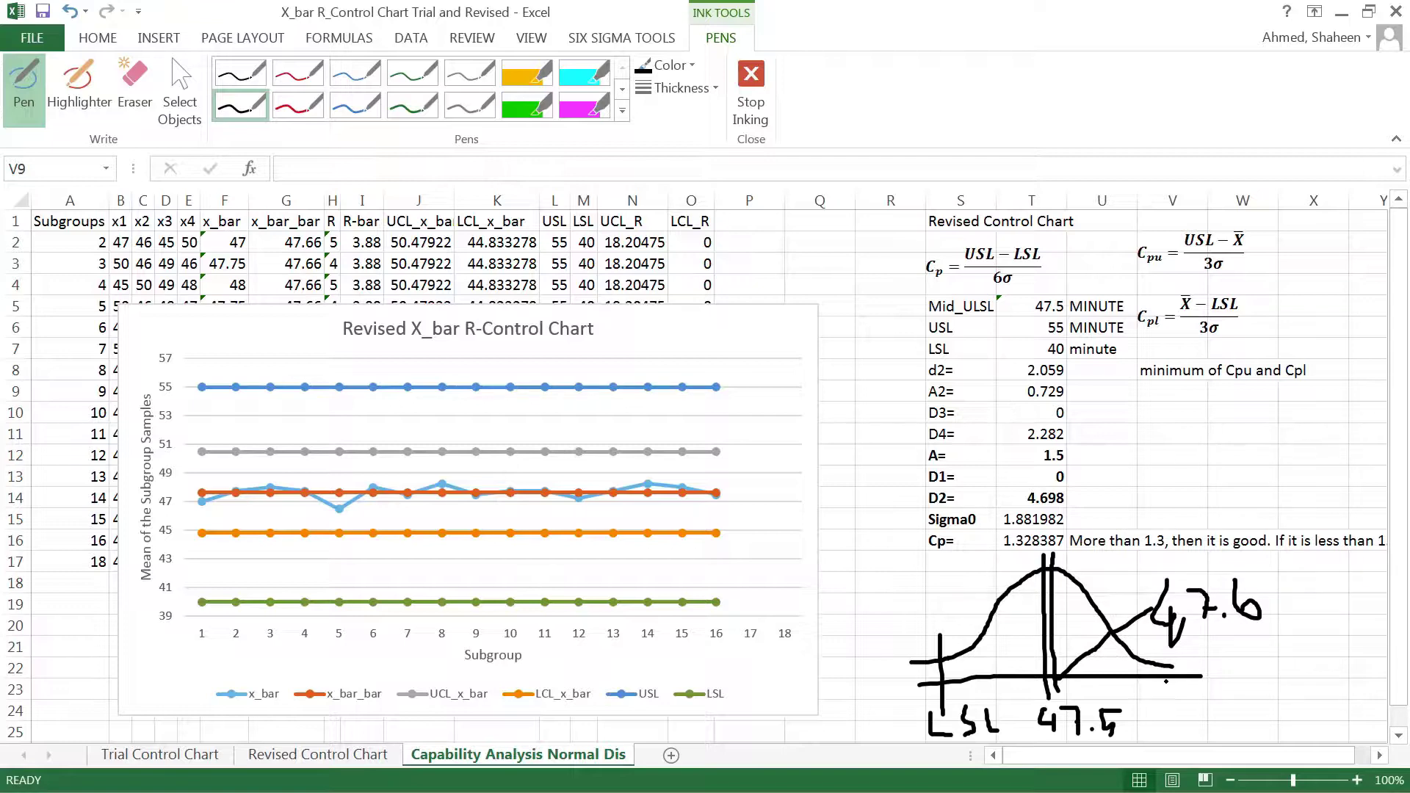
mouse_move(1152, 668)
mouse_down()
mouse_move(1162, 680)
mouse_move(1174, 641)
mouse_move(1144, 688)
mouse_move(1177, 693)
mouse_move(1179, 711)
mouse_move(1222, 711)
mouse_up()
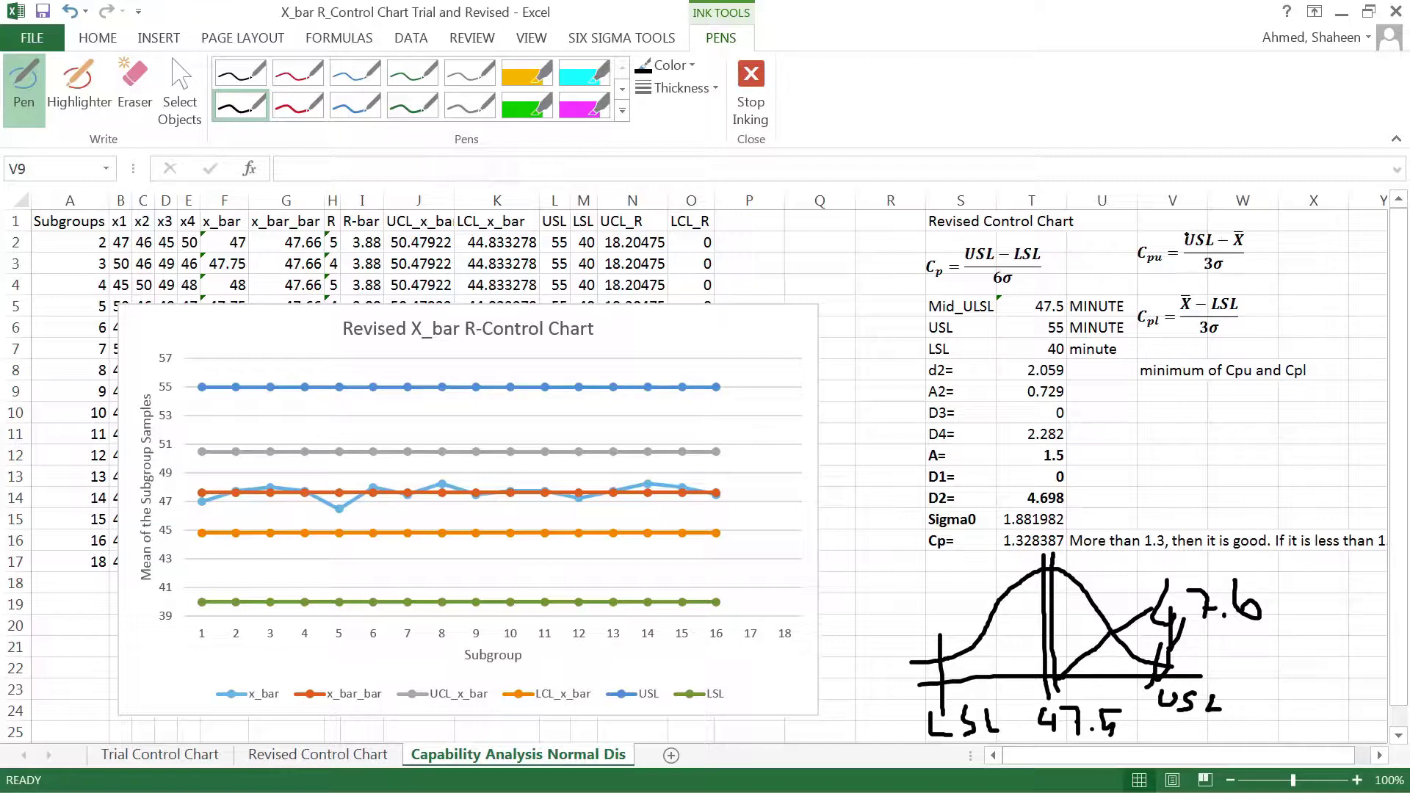
mouse_move(1279, 252)
mouse_down()
mouse_move(1239, 230)
mouse_move(1157, 232)
mouse_up()
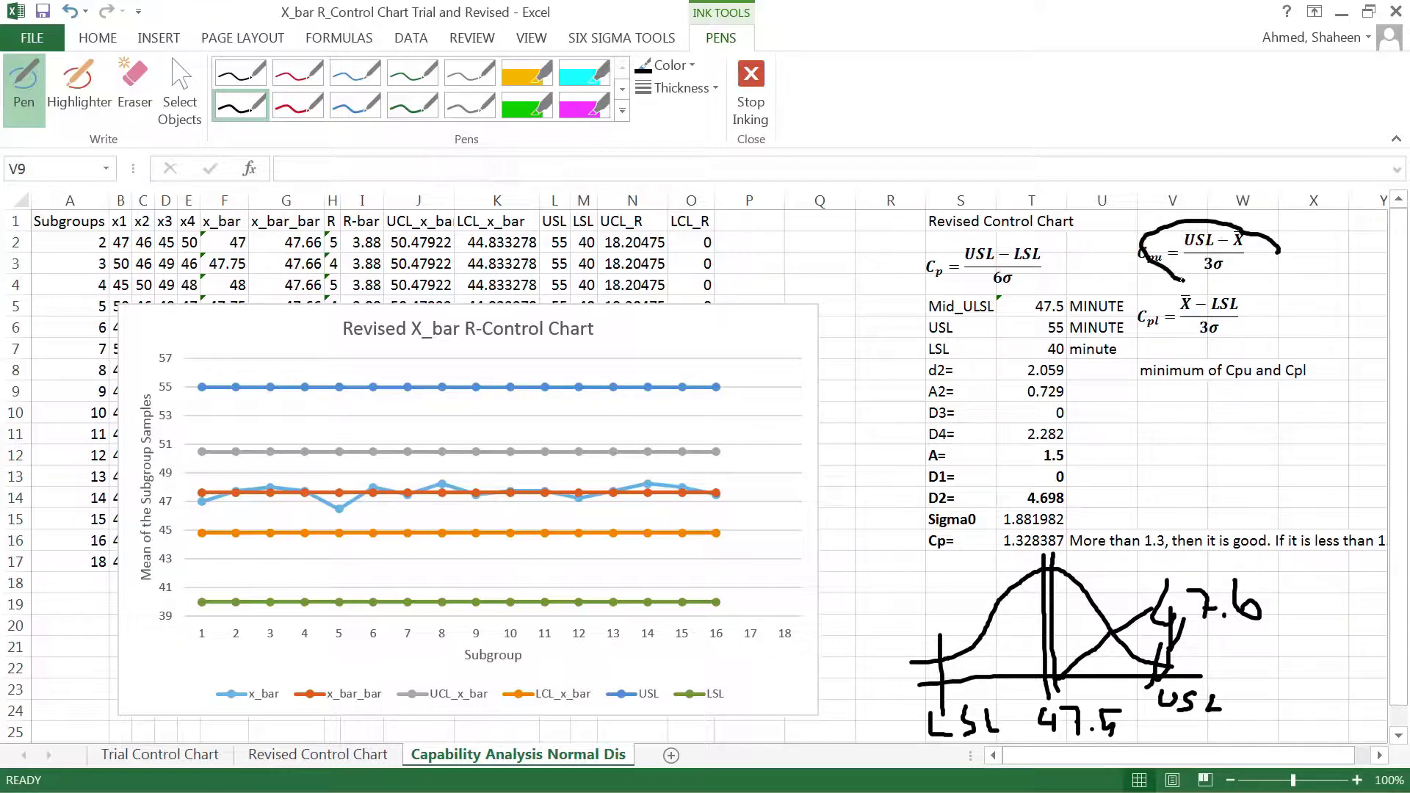
mouse_move(1182, 279)
mouse_down()
mouse_move(1272, 274)
mouse_move(1257, 309)
mouse_move(1169, 281)
mouse_move(1124, 309)
mouse_move(1193, 346)
mouse_move(1269, 324)
mouse_up()
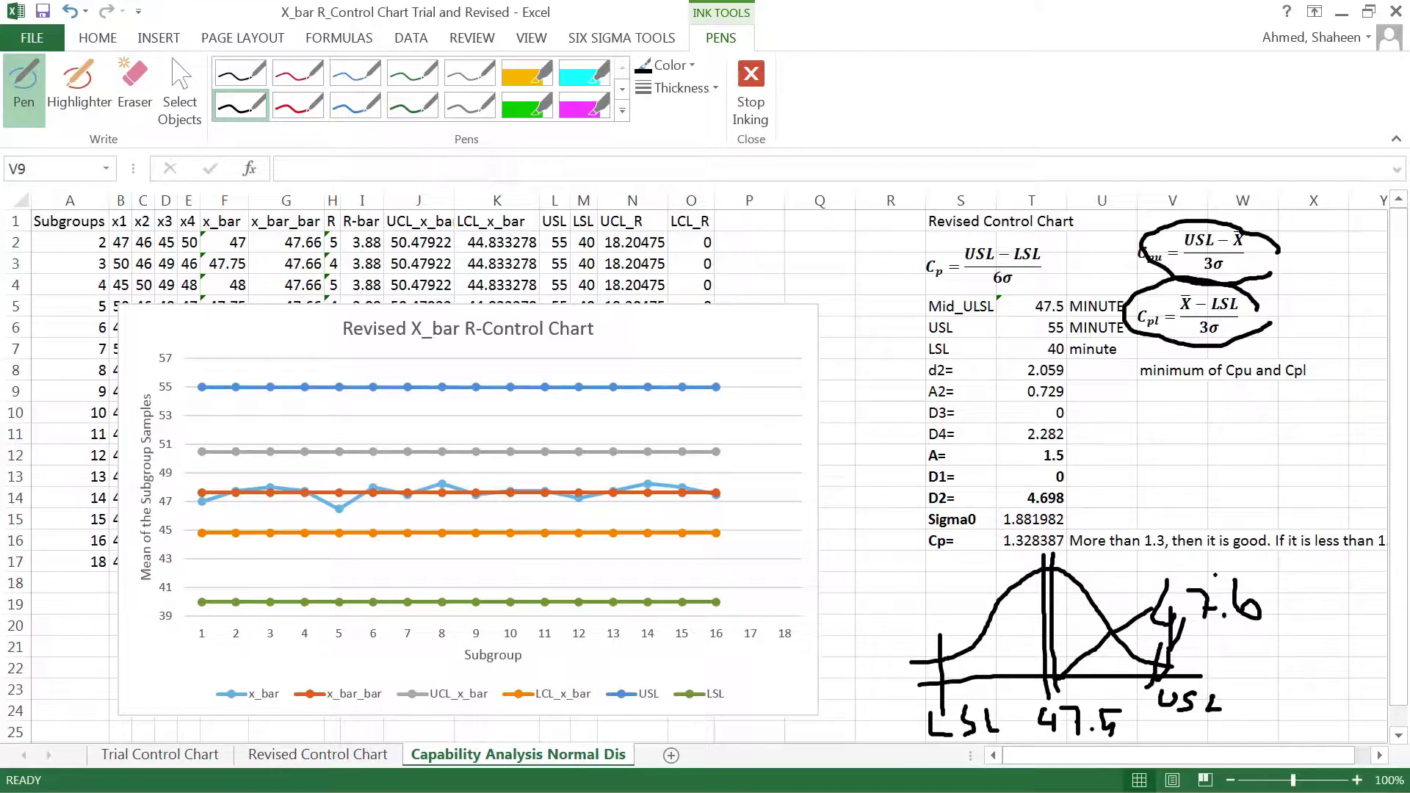
- Undo the three most recent ink strokes
key(ctrl+z)
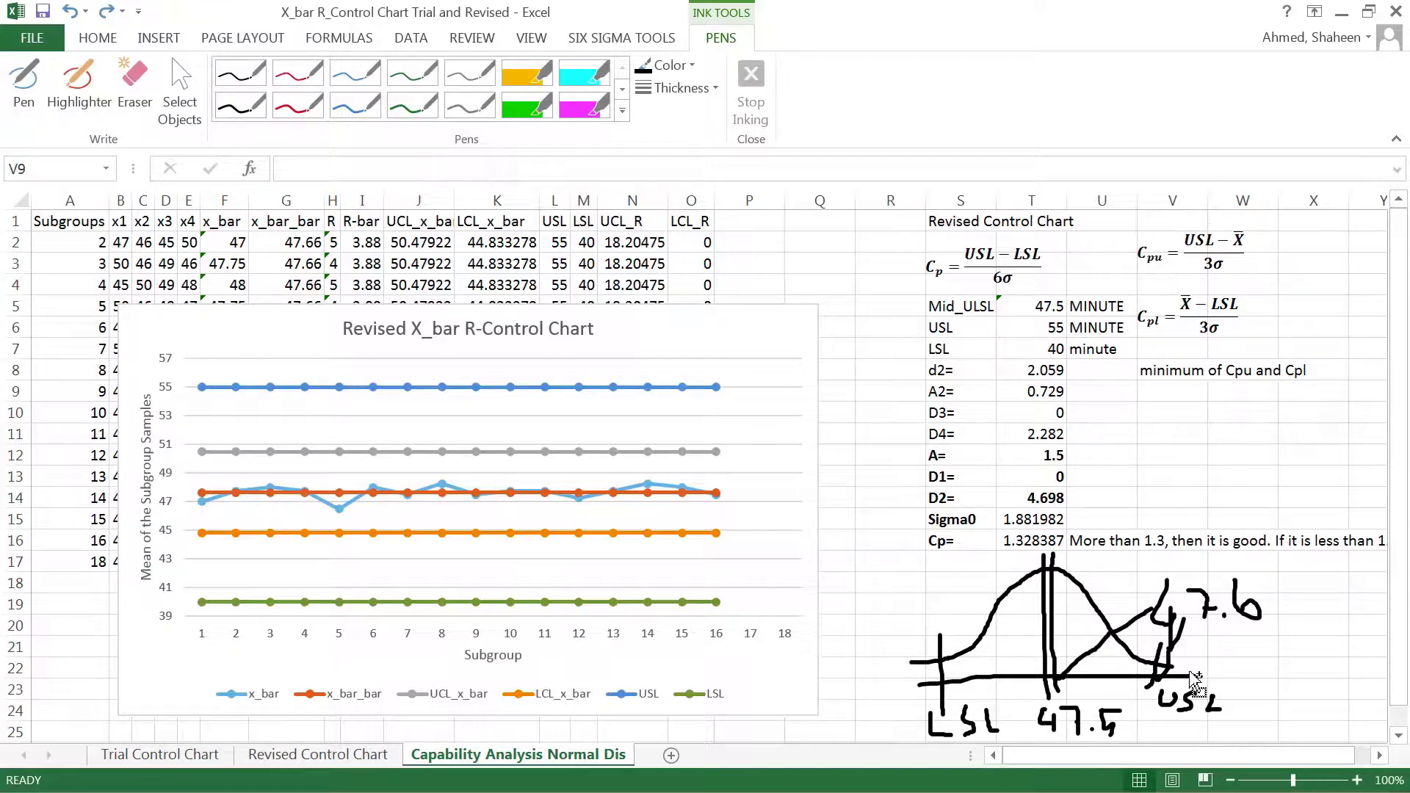
key(ctrl+z)
key(ctrl+z)
key(ctrl+z)
key(ctrl+z)
key(ctrl+z)
key(ctrl+z)
key(ctrl+z)
key(ctrl+z)
key(ctrl+z)
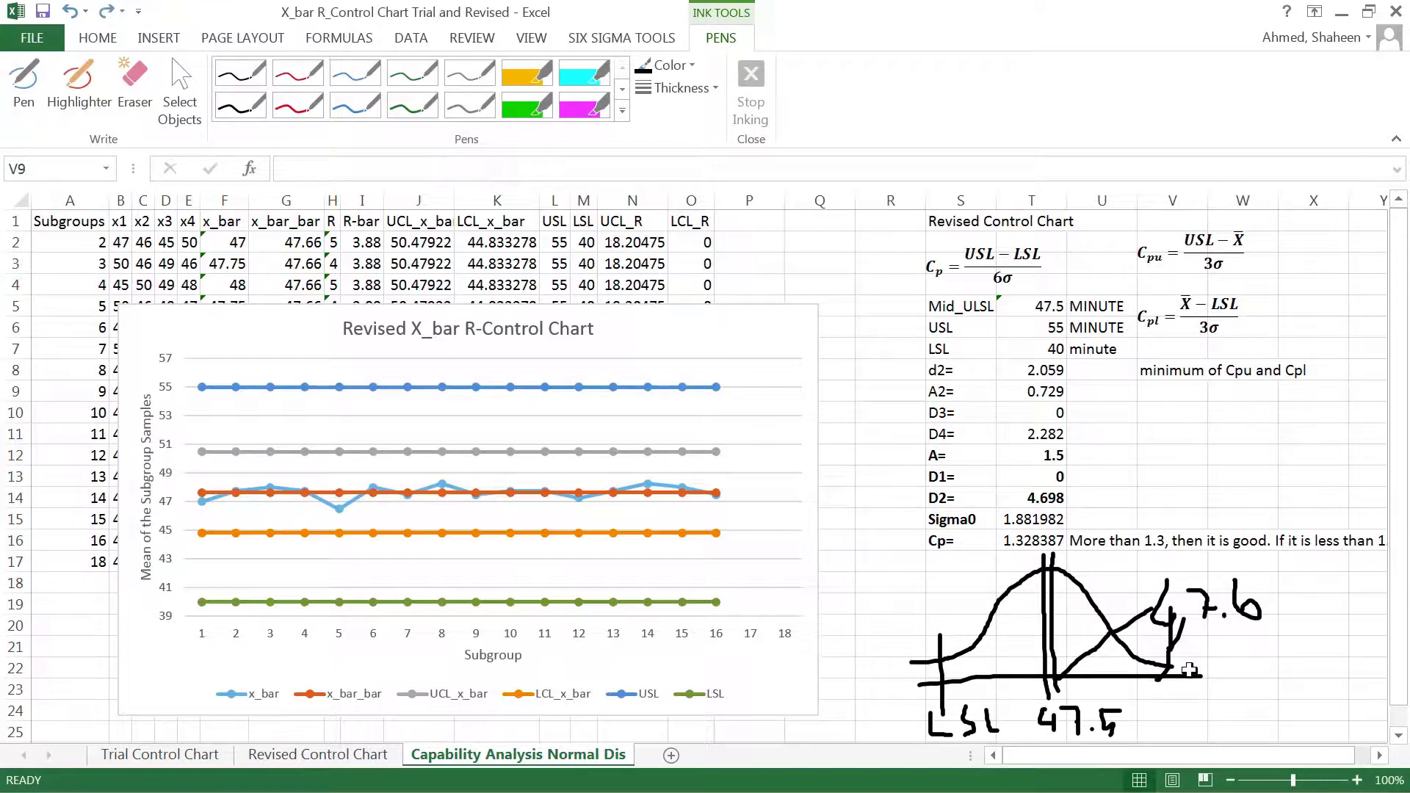
key(ctrl+z)
key(ctrl+z)
key(ctrl+z)
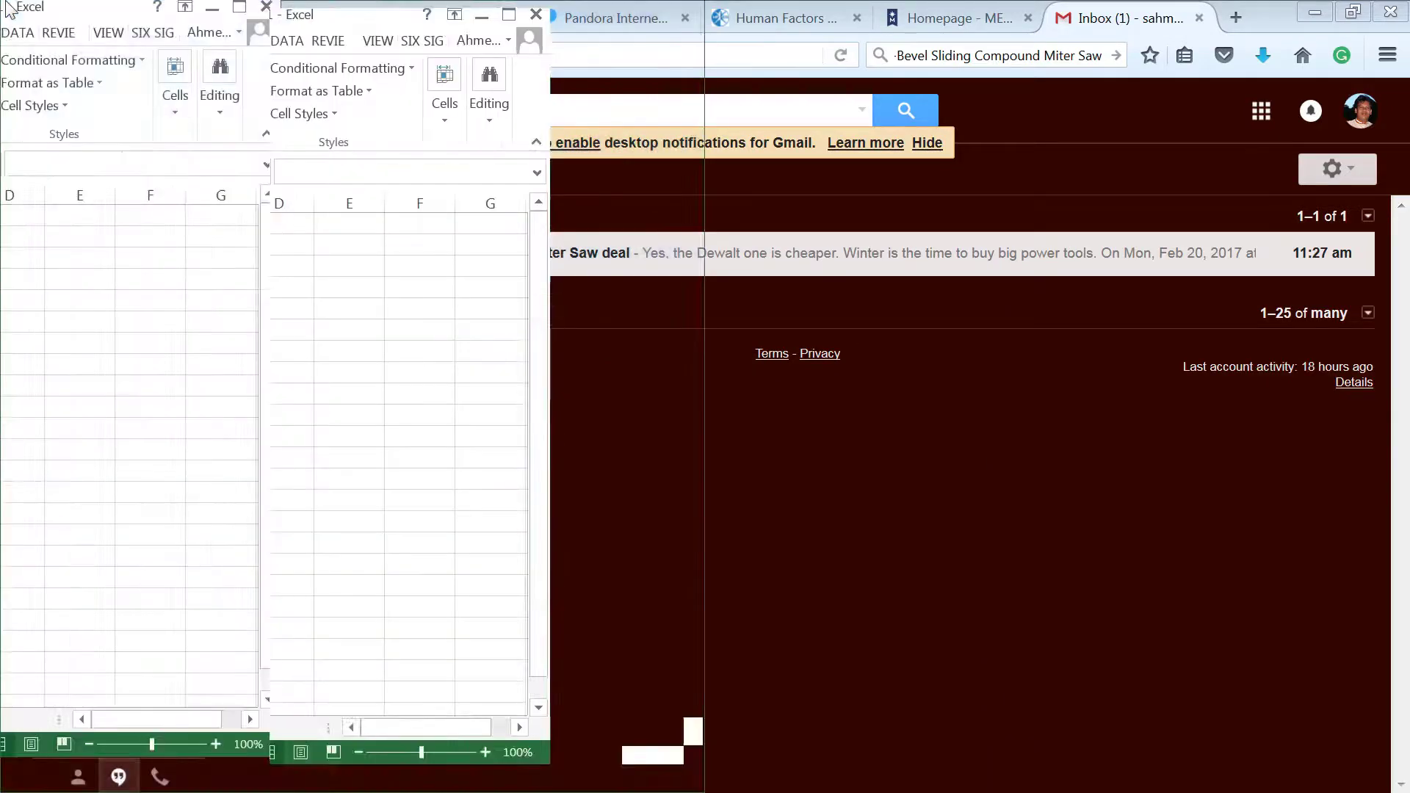
- Bring the X_bar R_Control Chart workbook to the front and maximize it
drag(504, 16, 559, 15)
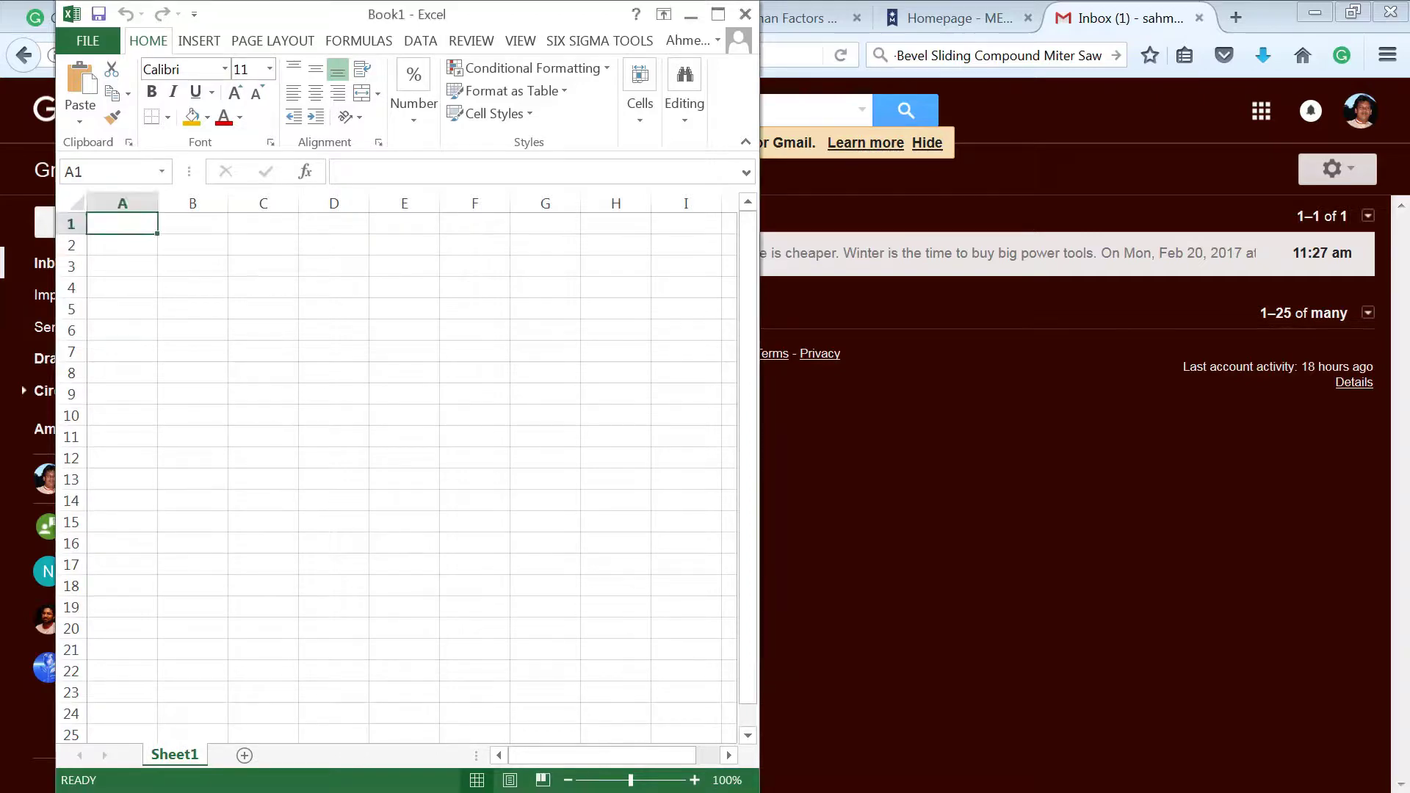
click(745, 14)
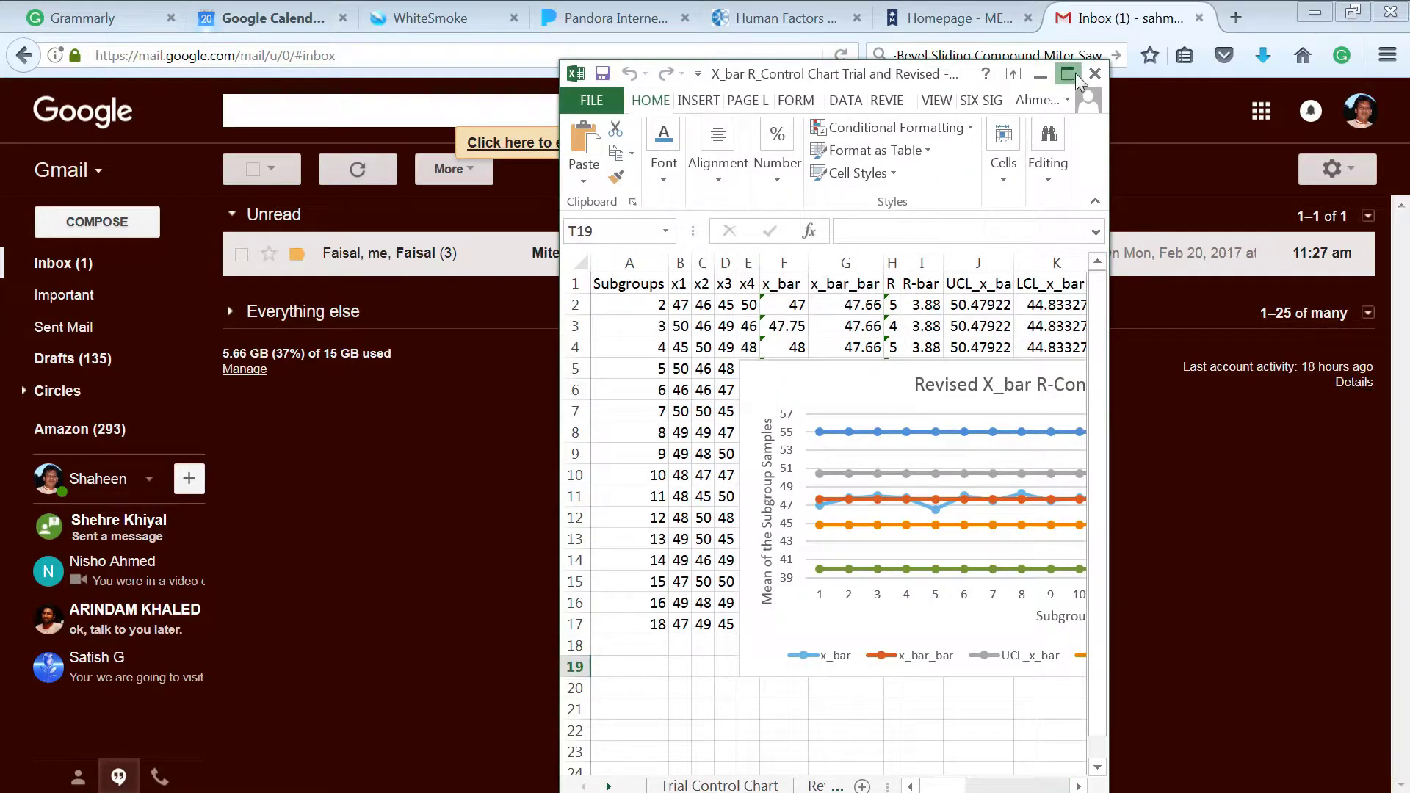
click(1067, 74)
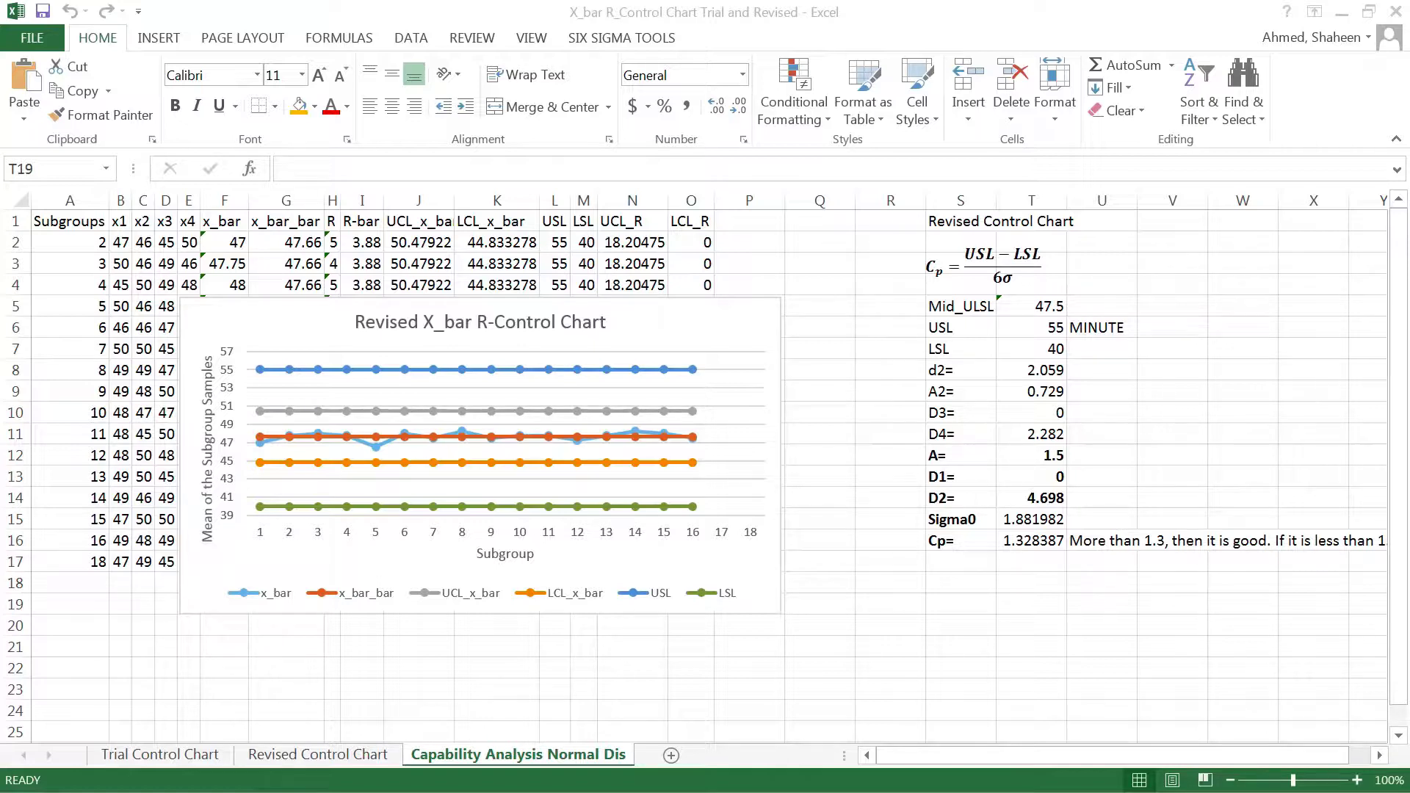
- Paste the Cpu formula image at V2 and the Cpl formula image at V5
click(1172, 242)
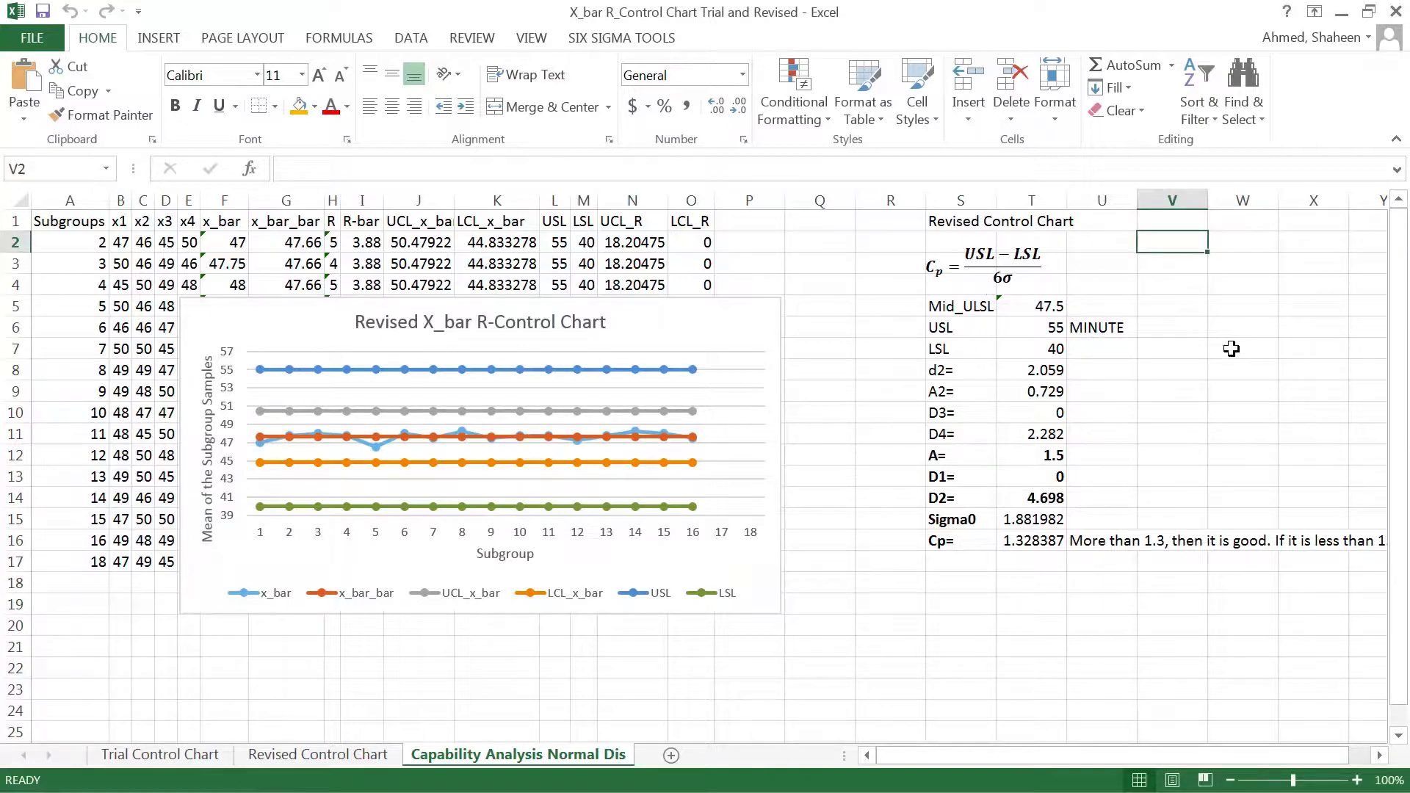
key(ctrl+v)
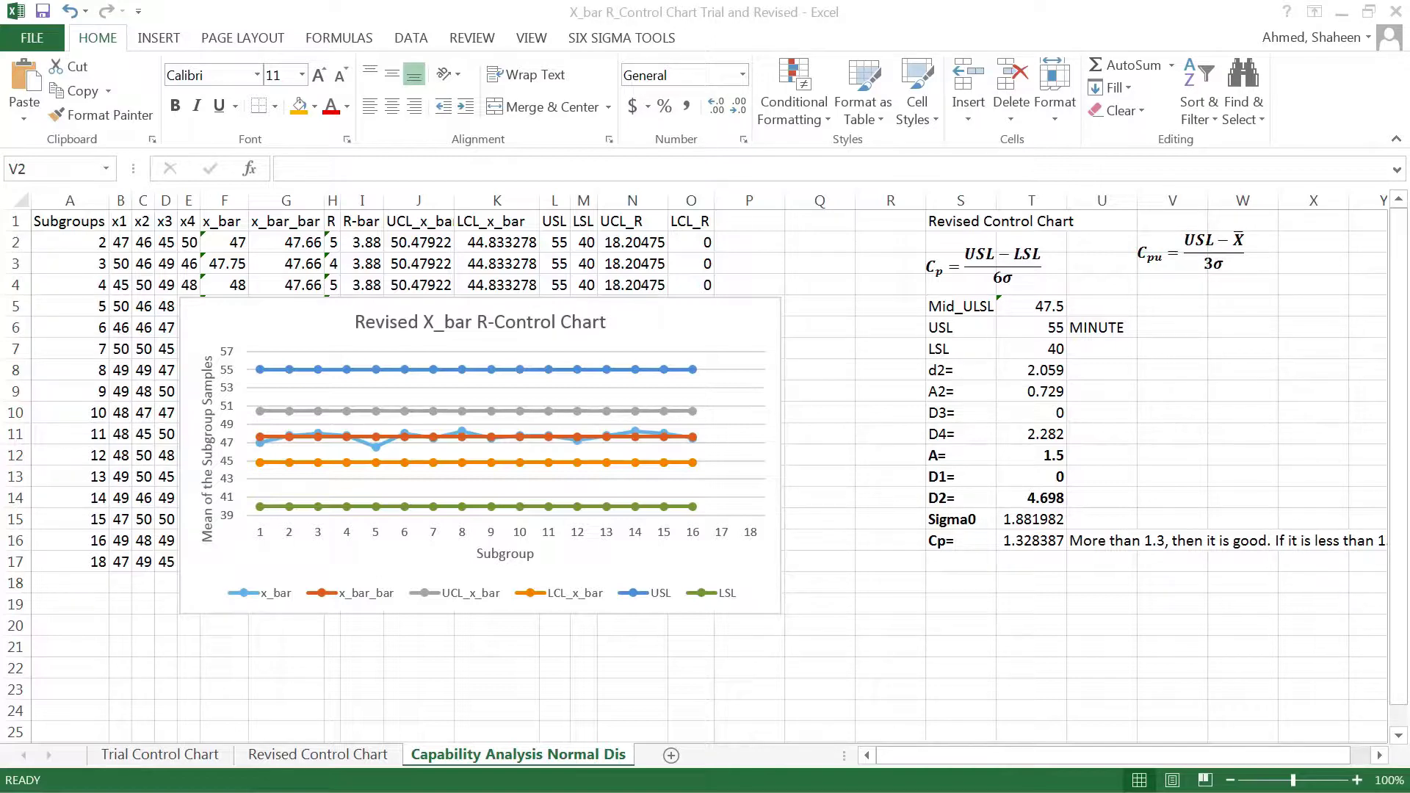
click(1189, 307)
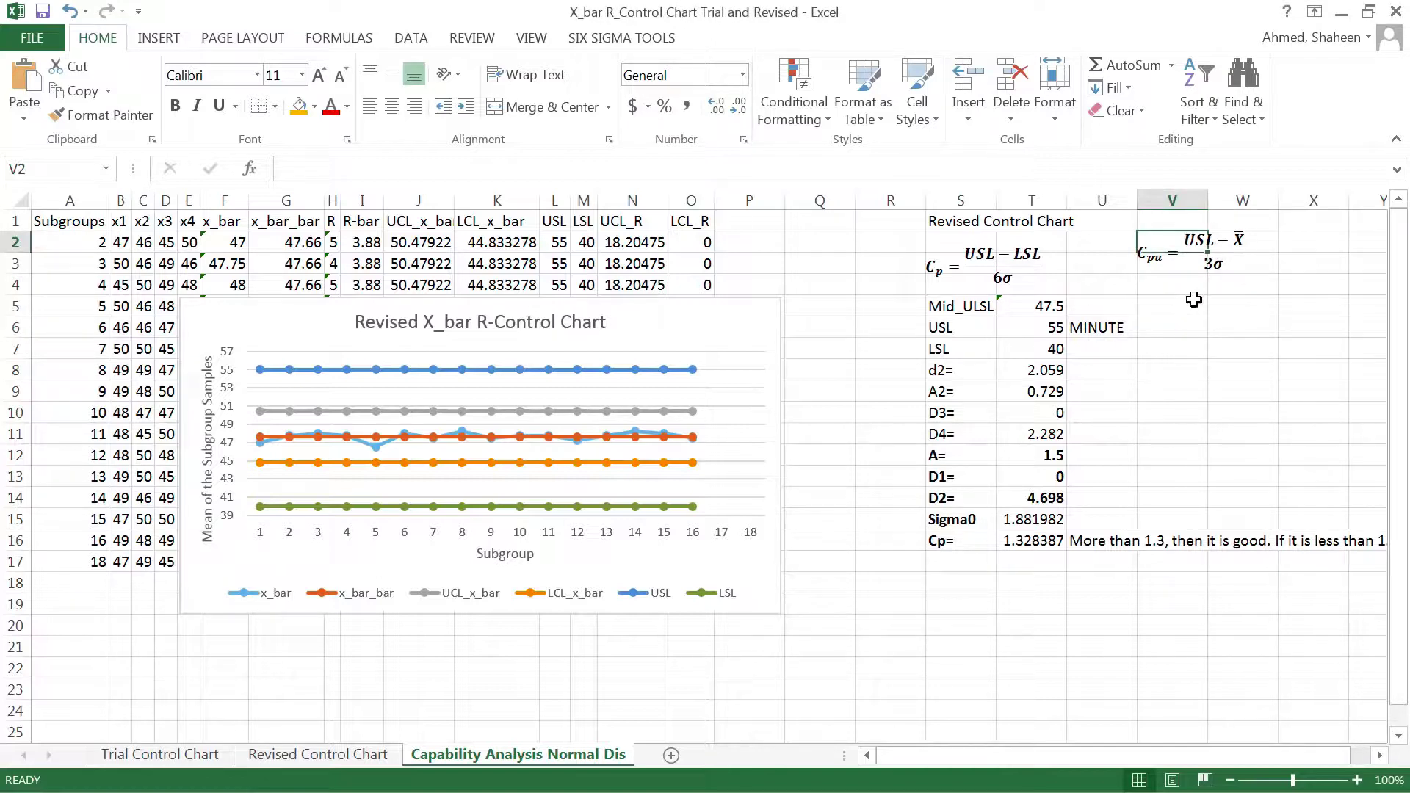
click(1194, 301)
key(ctrl+v)
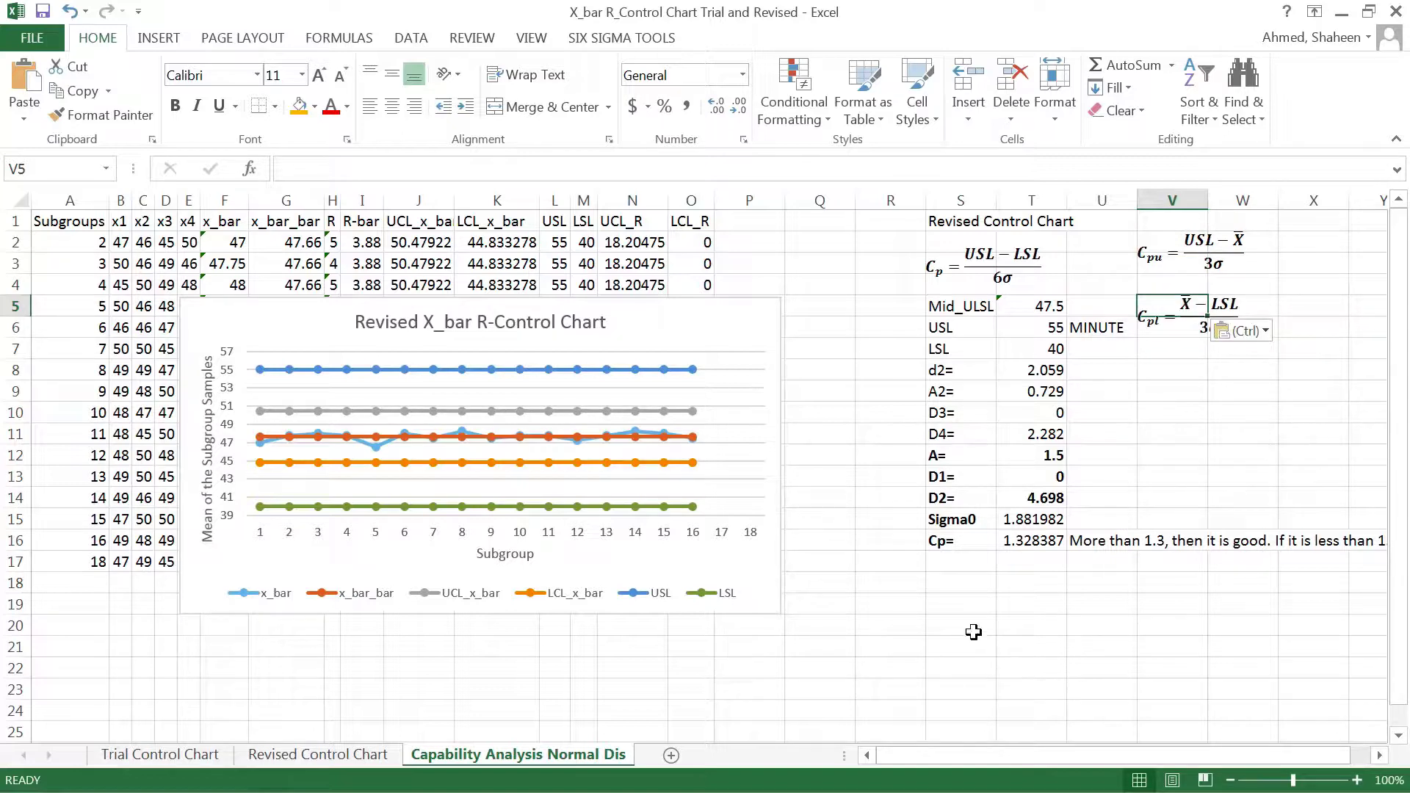
click(966, 584)
- Label S17 'Cpu=' and build =(T6-G2)/3/T15 in T17
click(976, 562)
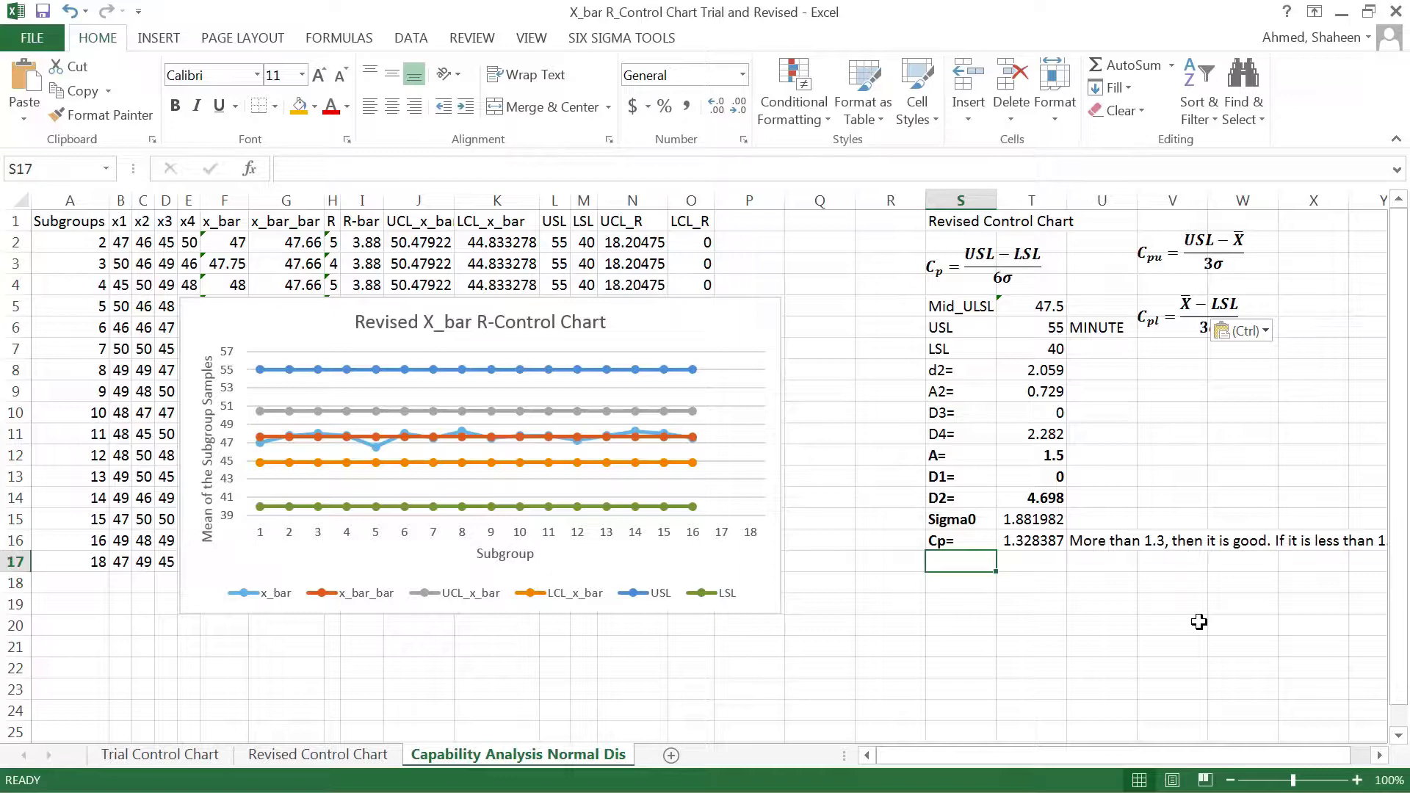
text(Cpu)
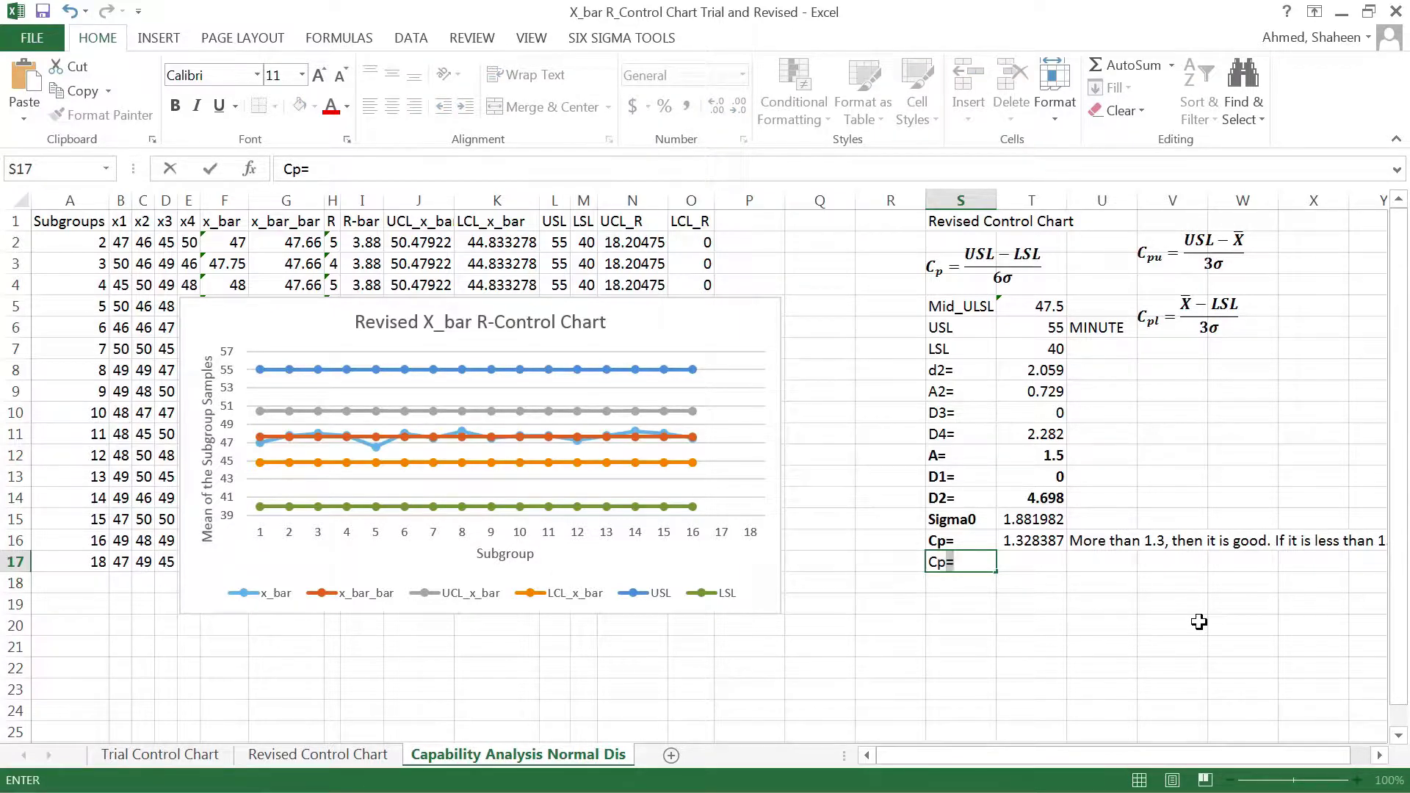
text(=)
key(Tab)
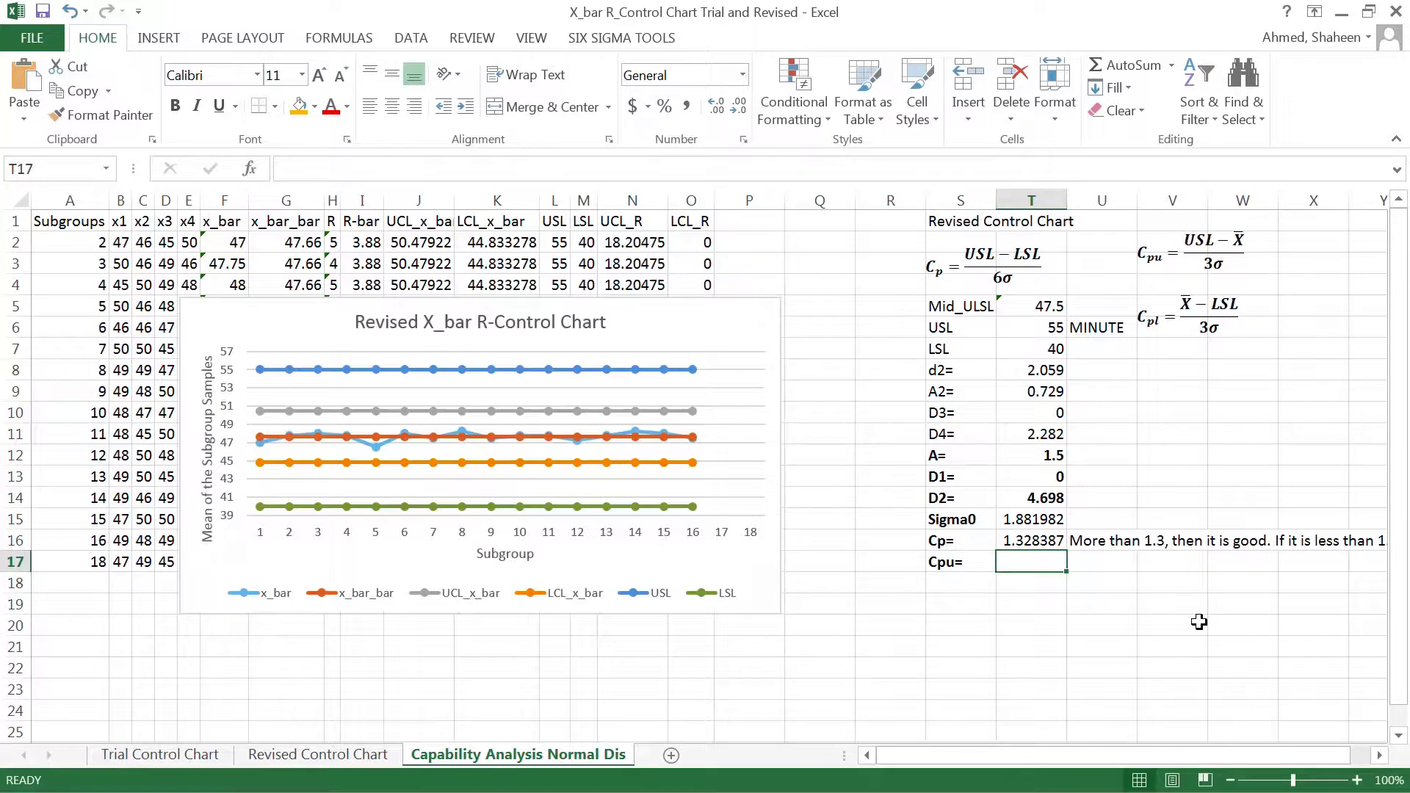
text(=()
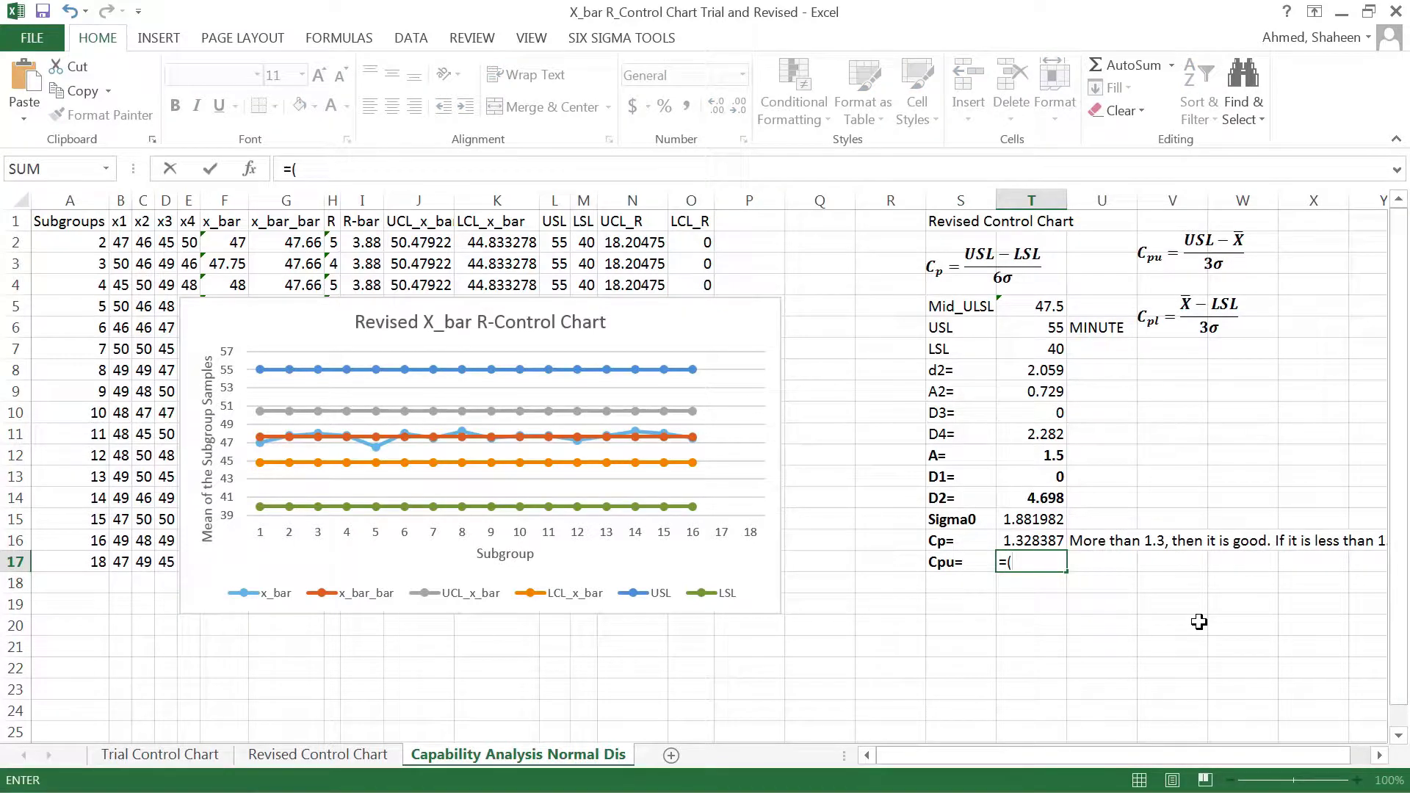
click(1032, 324)
text(-)
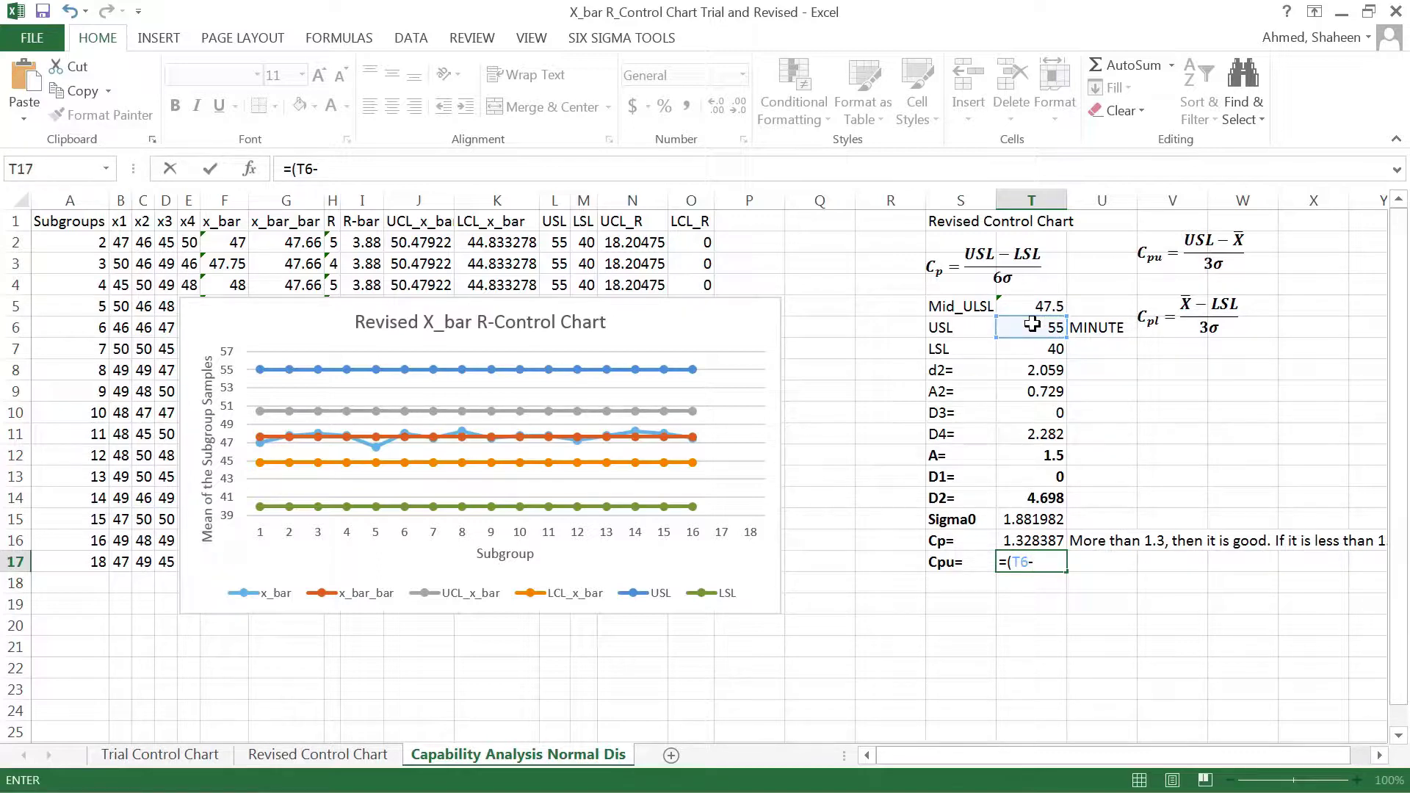
click(292, 243)
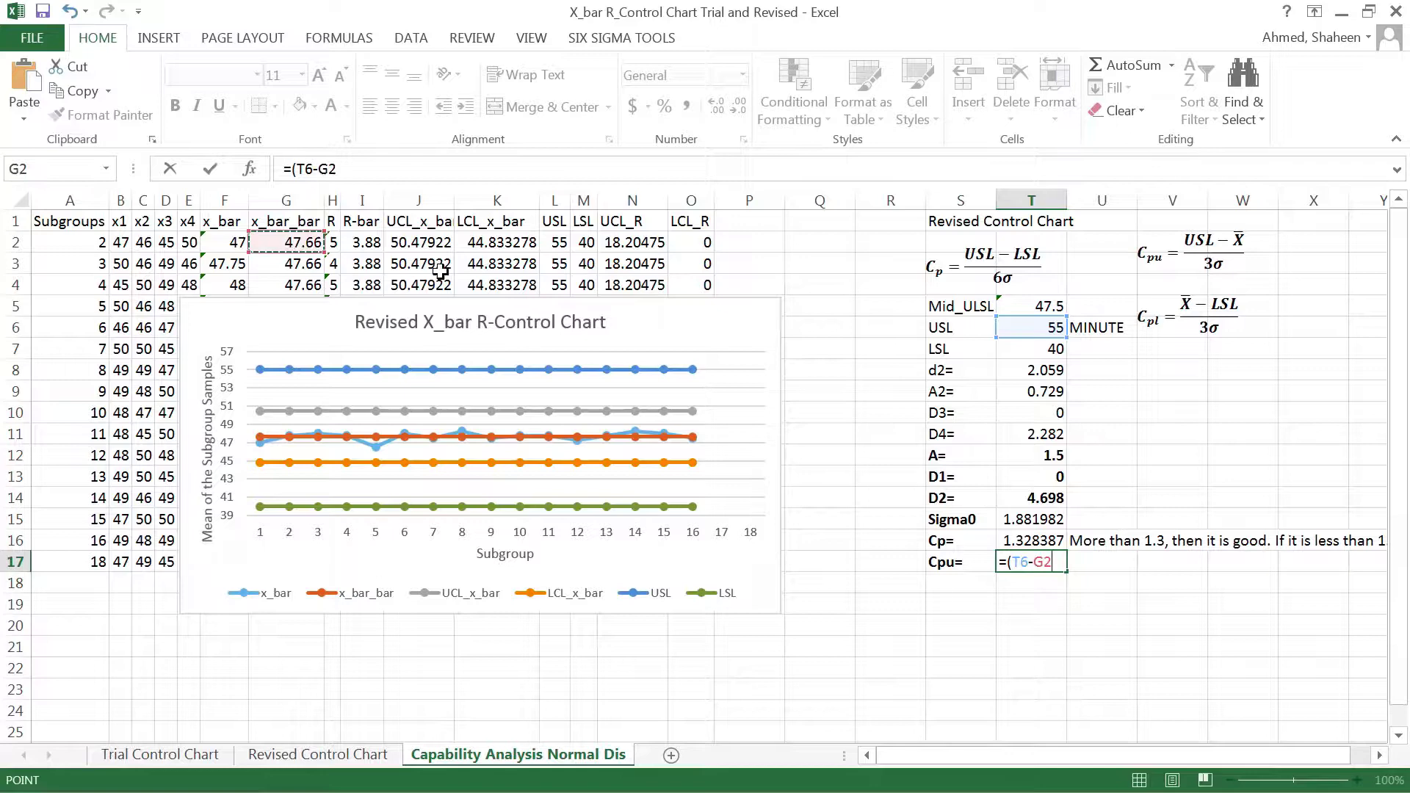
text()/3/)
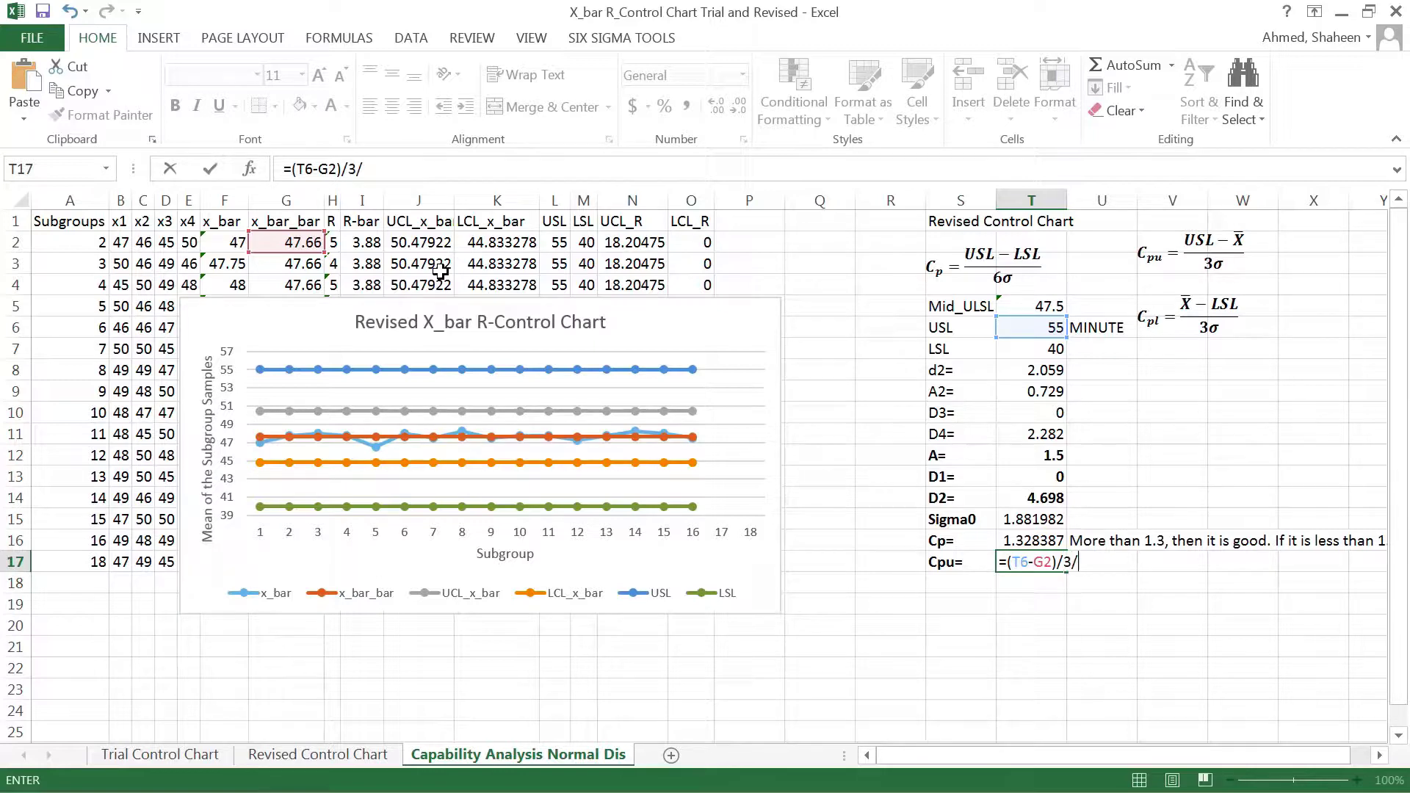
click(1018, 519)
- Commit Cpu, then label S18 'Cpl=' and enter =(G2-T7)/3/T15 in T18, giving 1.356062
key(Return)
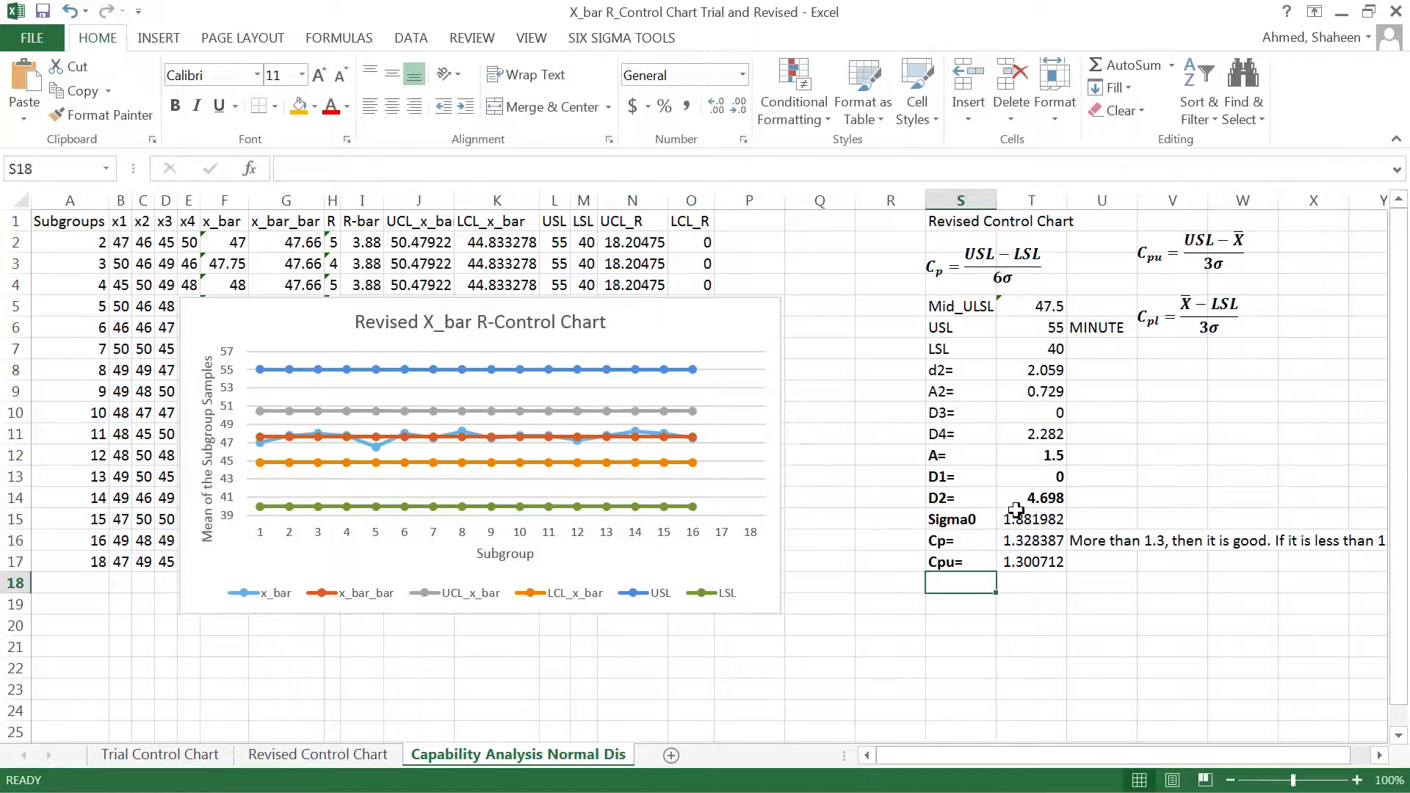
text(Cpl)
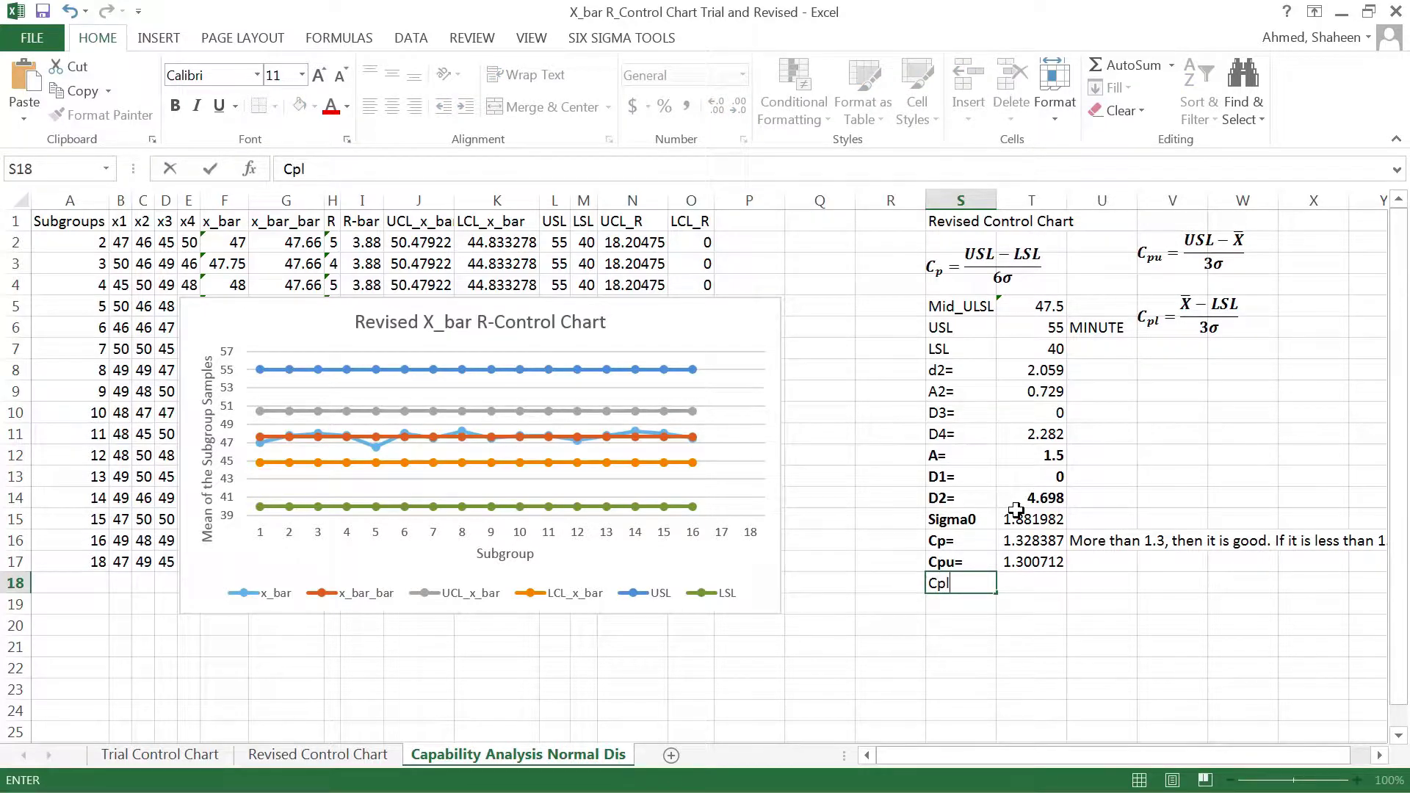
text(=)
key(Tab)
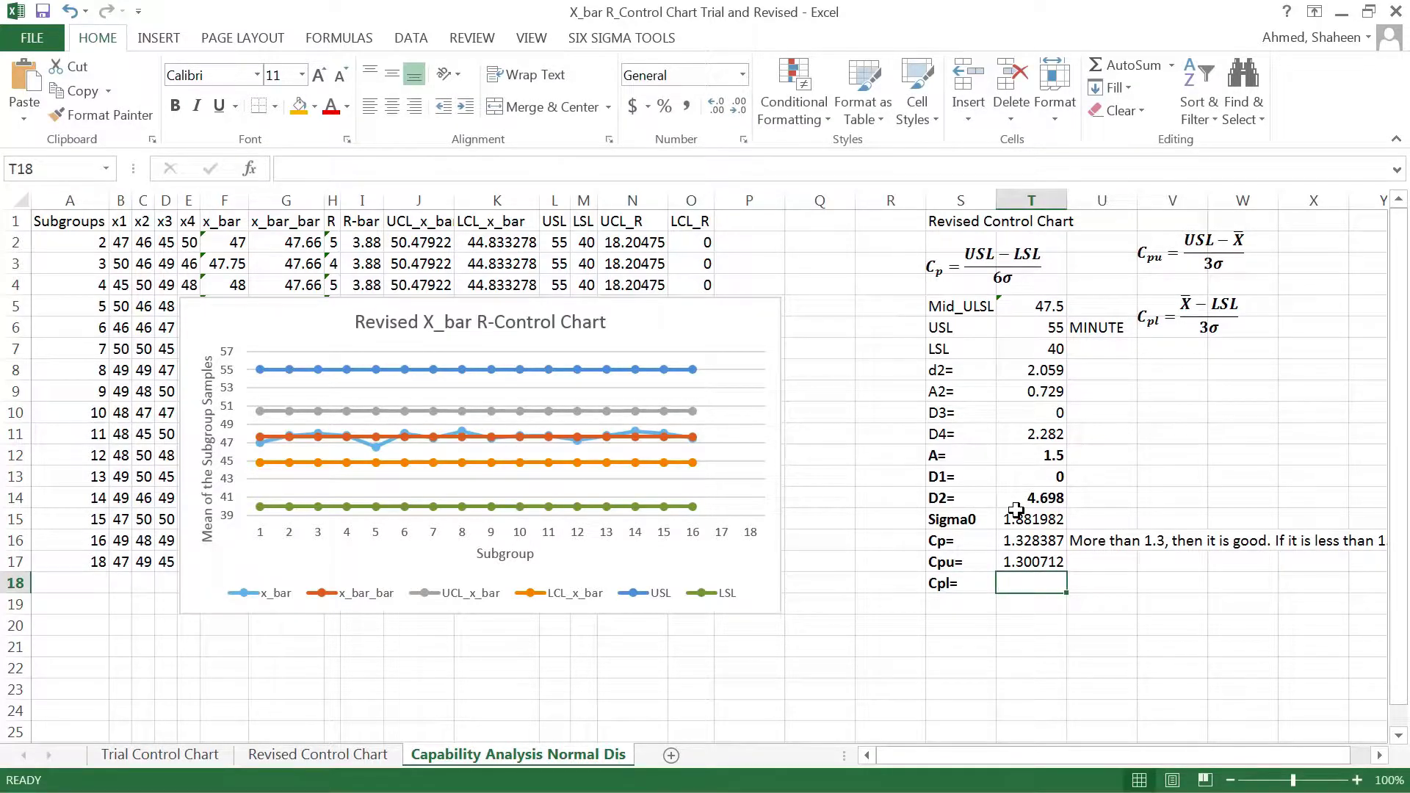
text(=)
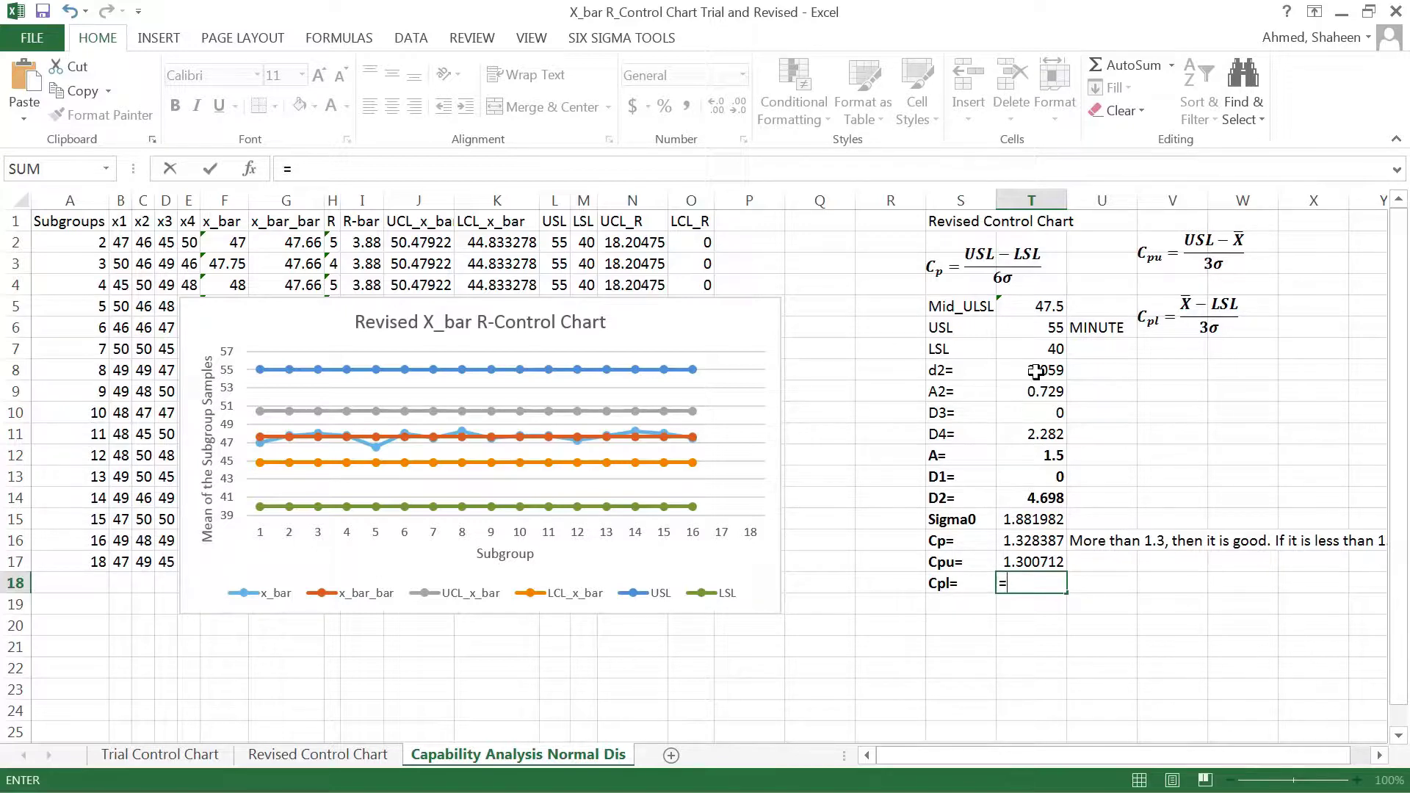
text(()
click(275, 245)
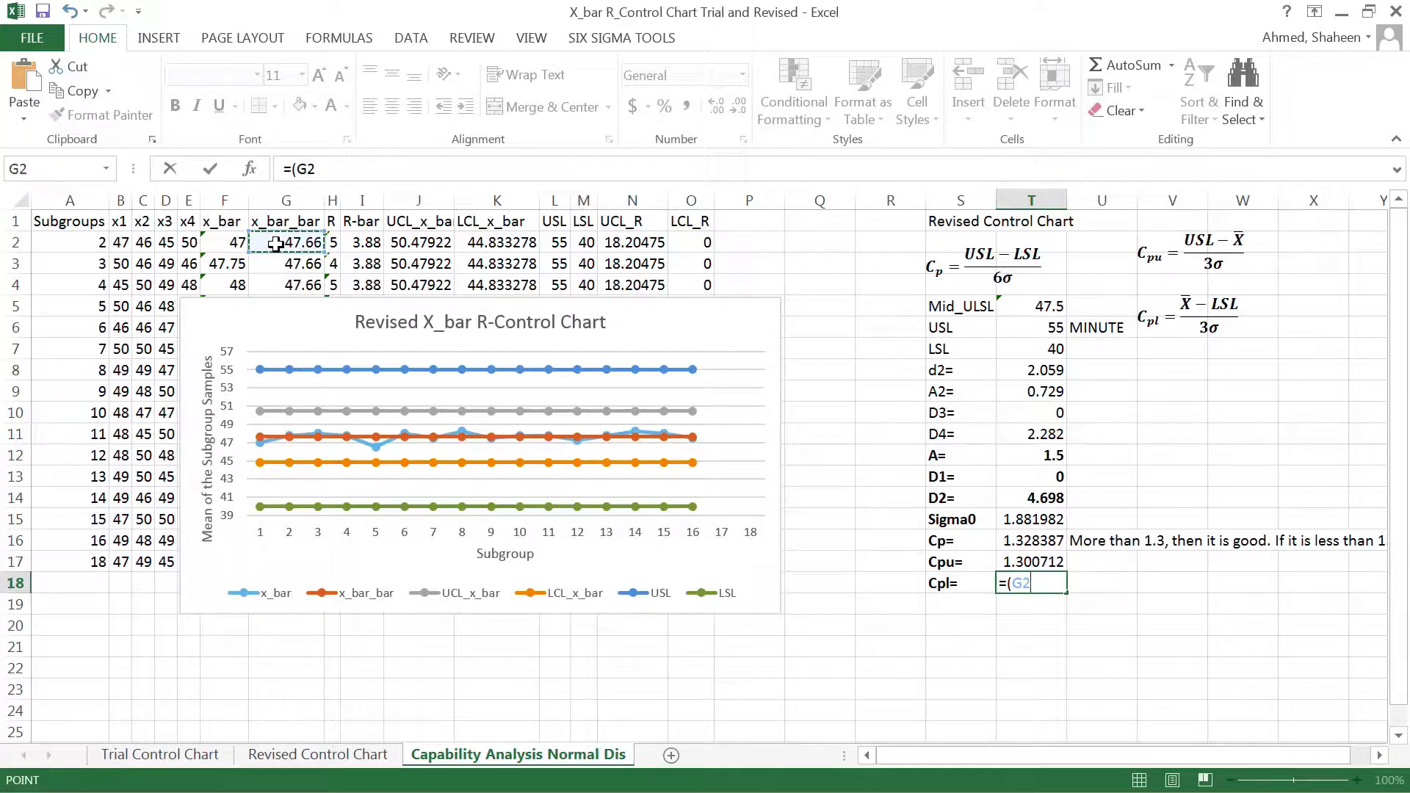
text(-)
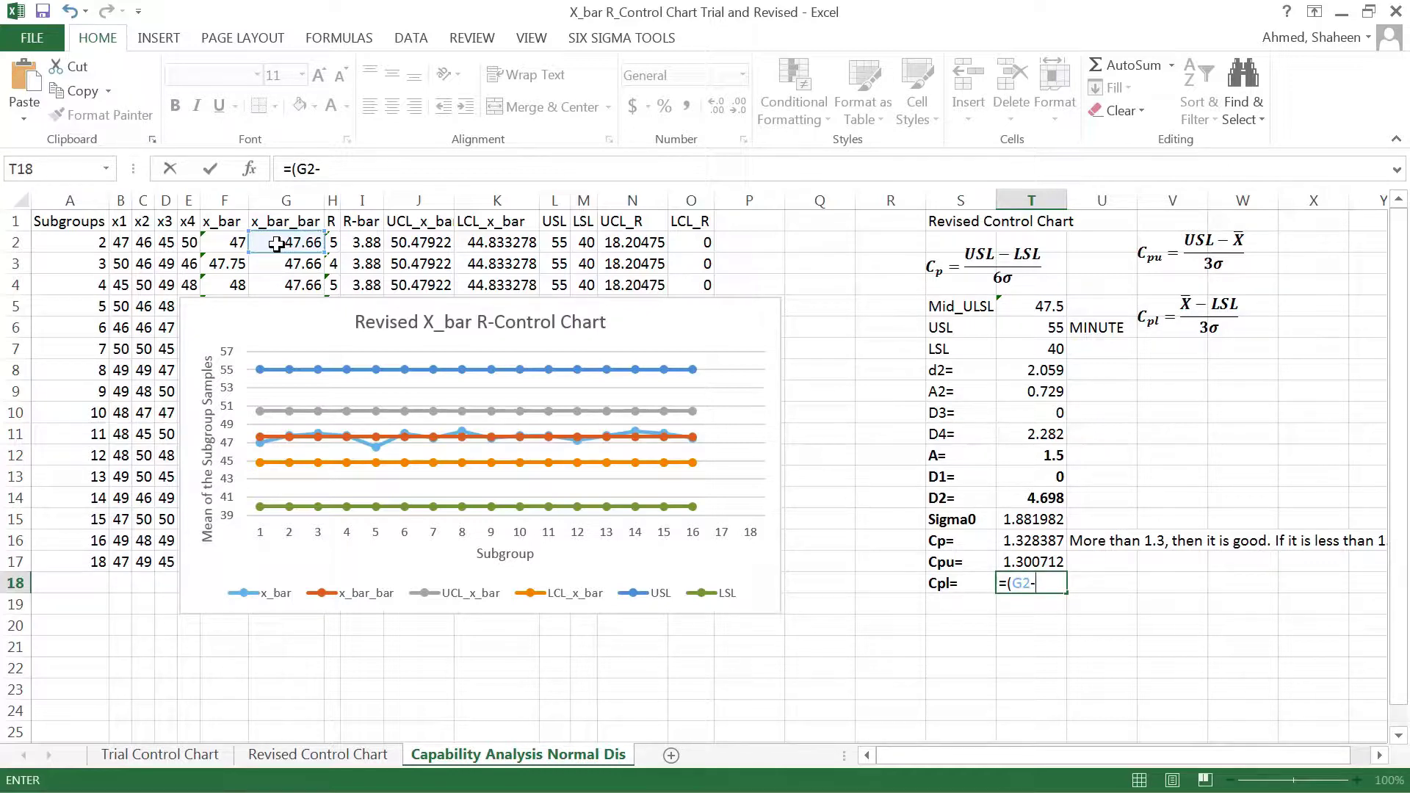
click(1050, 345)
text())
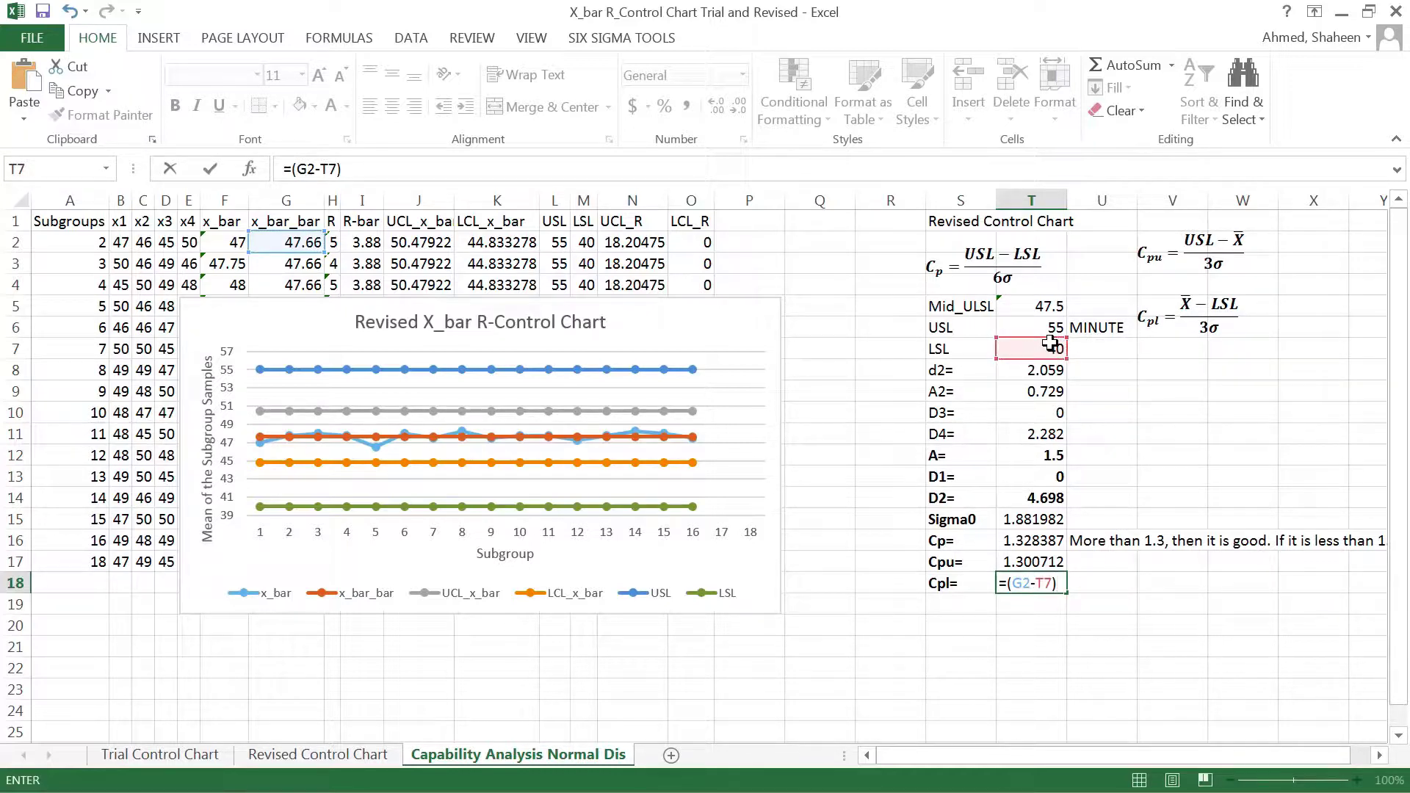
text(/3/)
click(1026, 519)
key(Return)
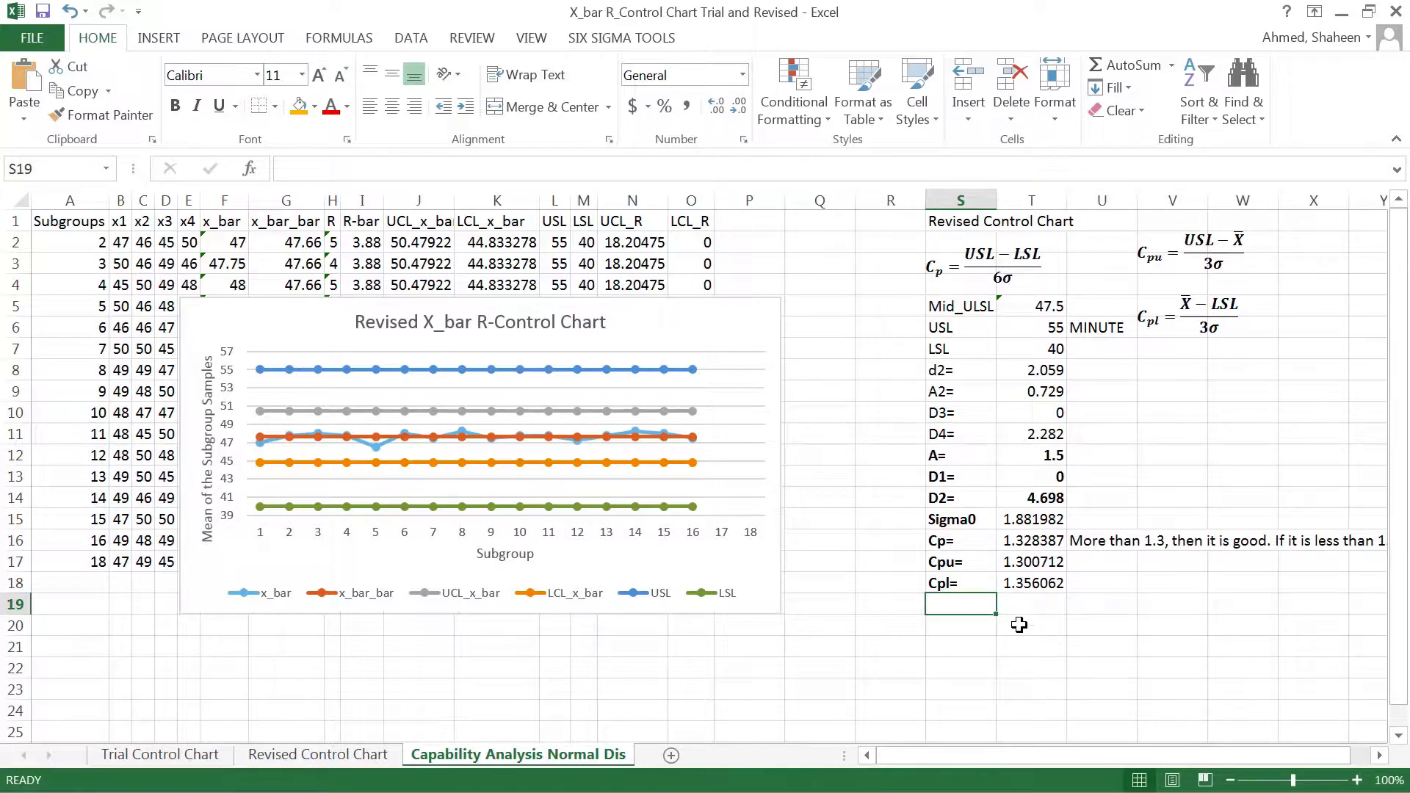
- Label S19 'Cpk=' and enter =MIN(T17:T19) in T19
text(Cp)
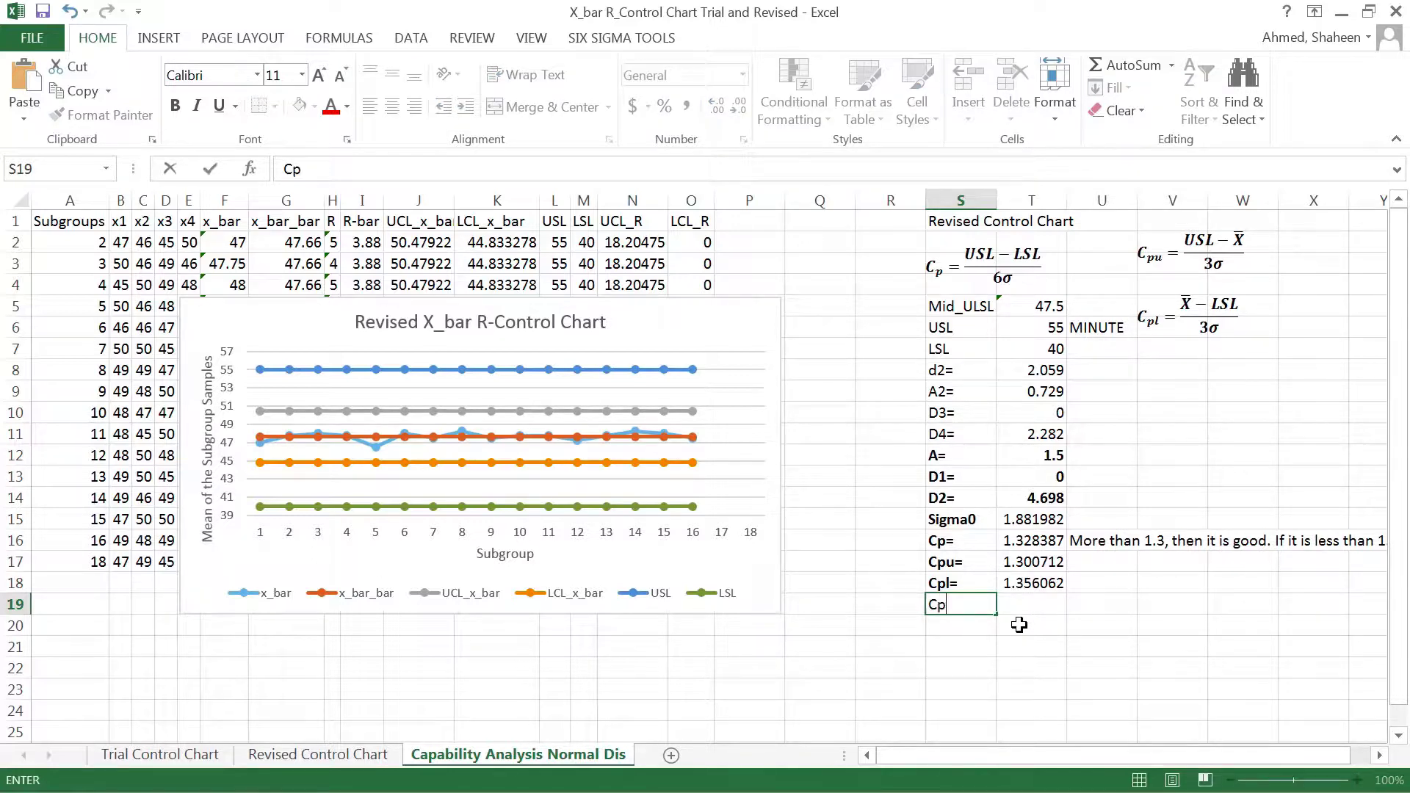
text(k=)
key(Tab)
text(mini)
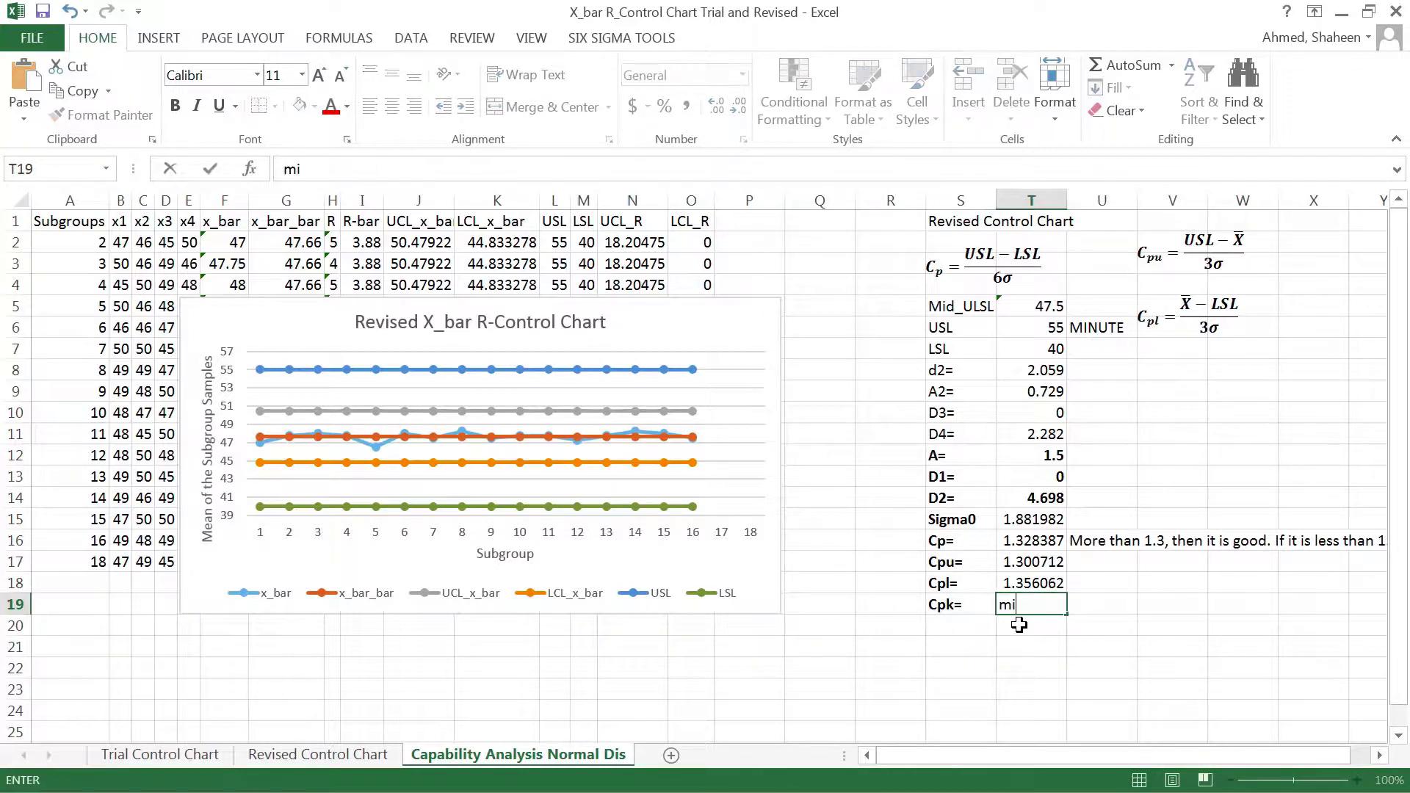
key(BackSpace)
key(BackSpace)
key(BackSpace)
key(BackSpace)
text(=MIN)
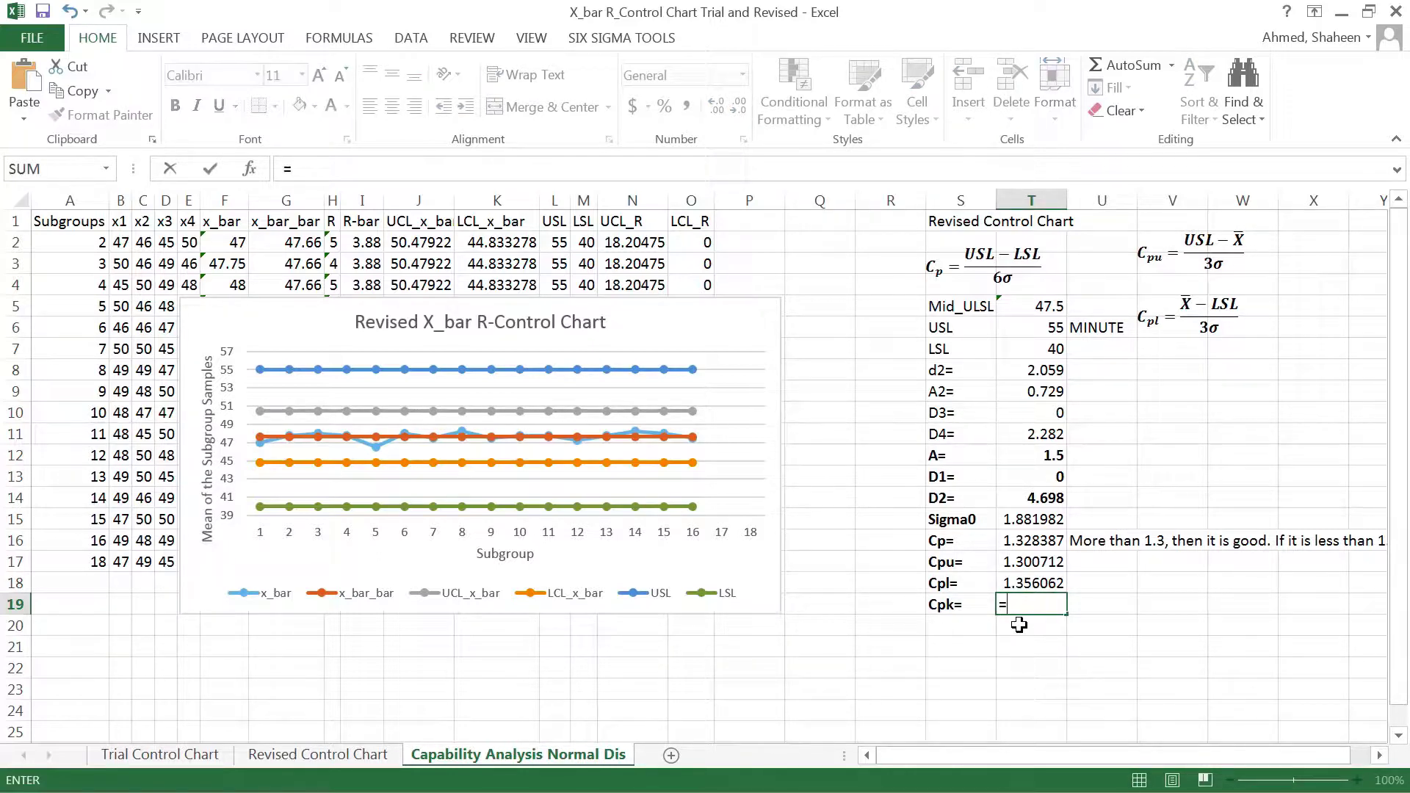
double_click(1020, 628)
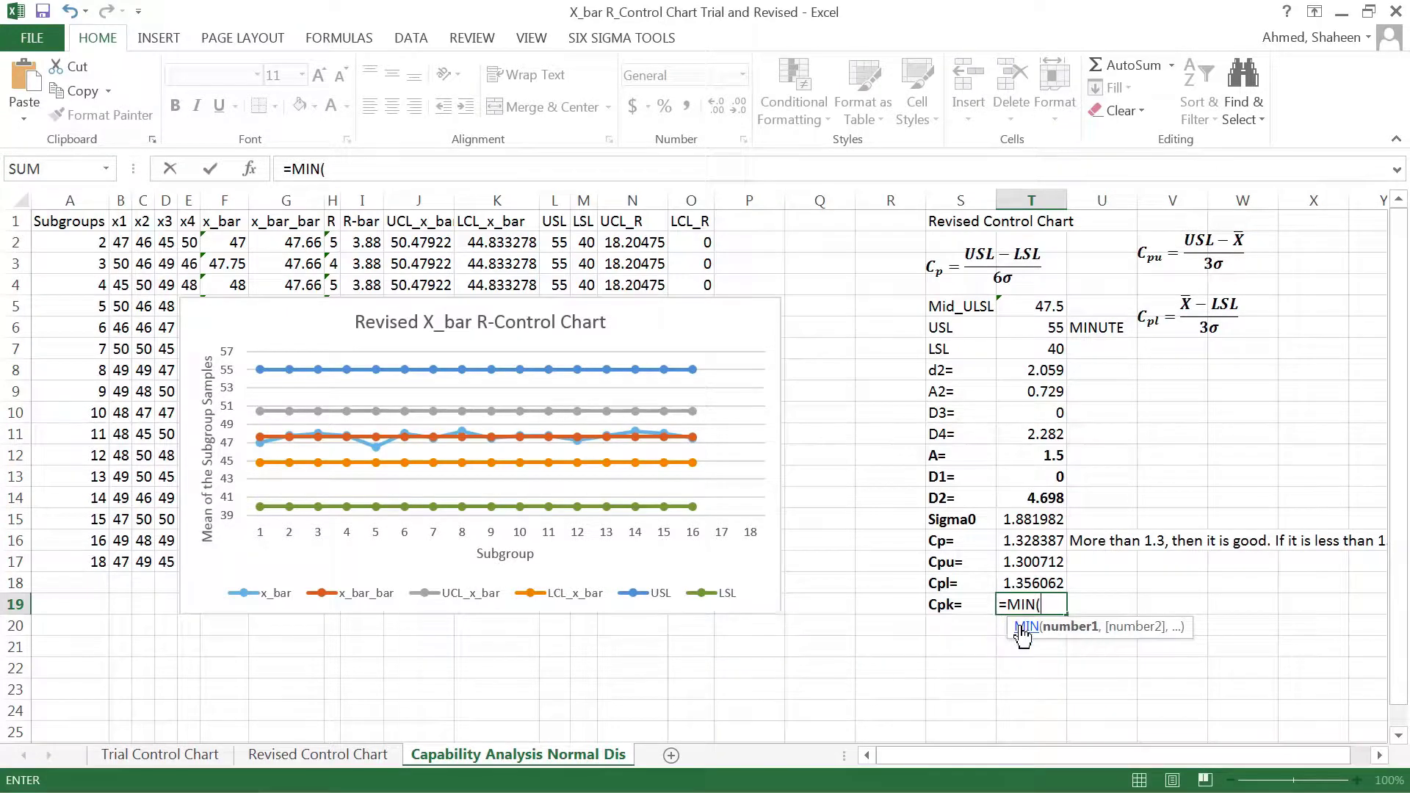
drag(1047, 564, 1064, 596)
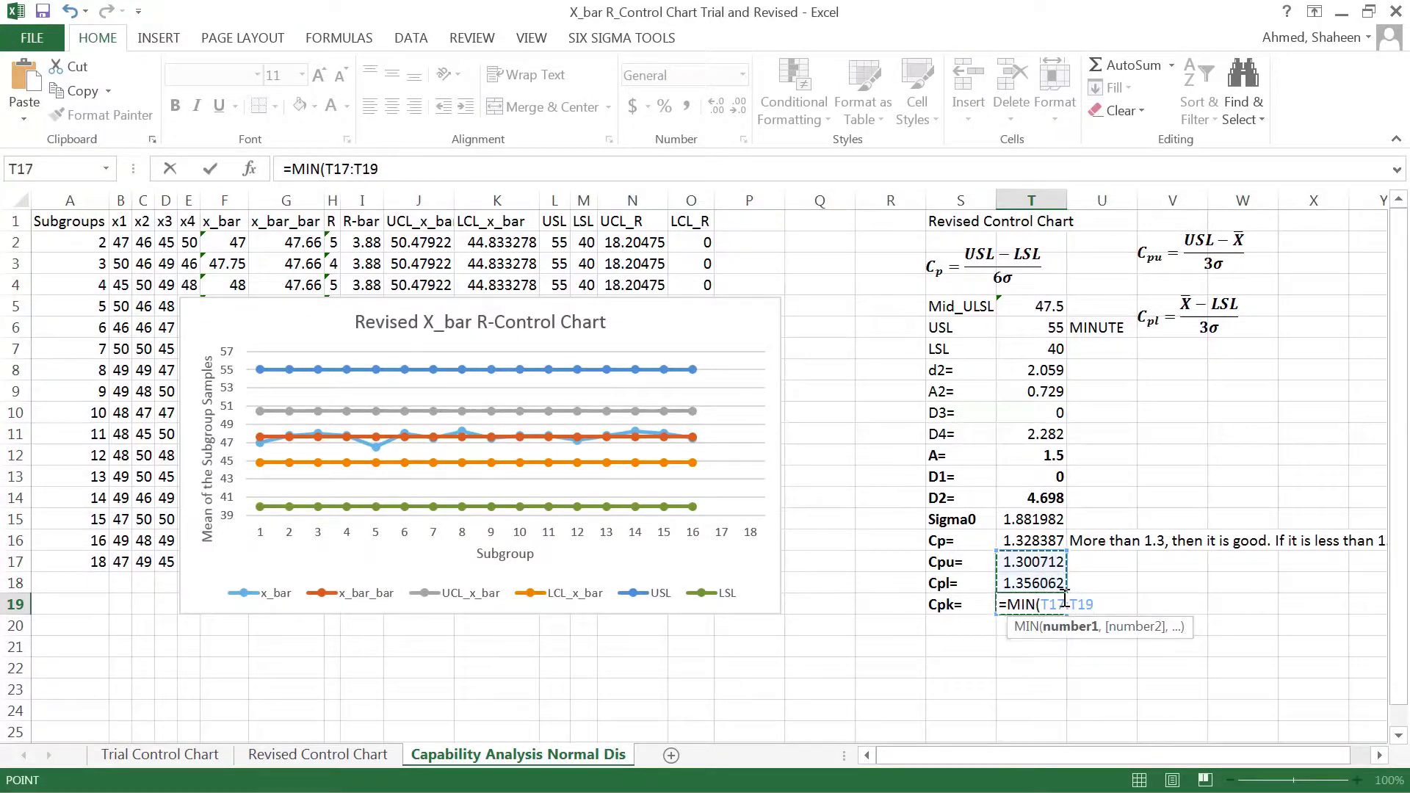
key(Return)
key(Return)
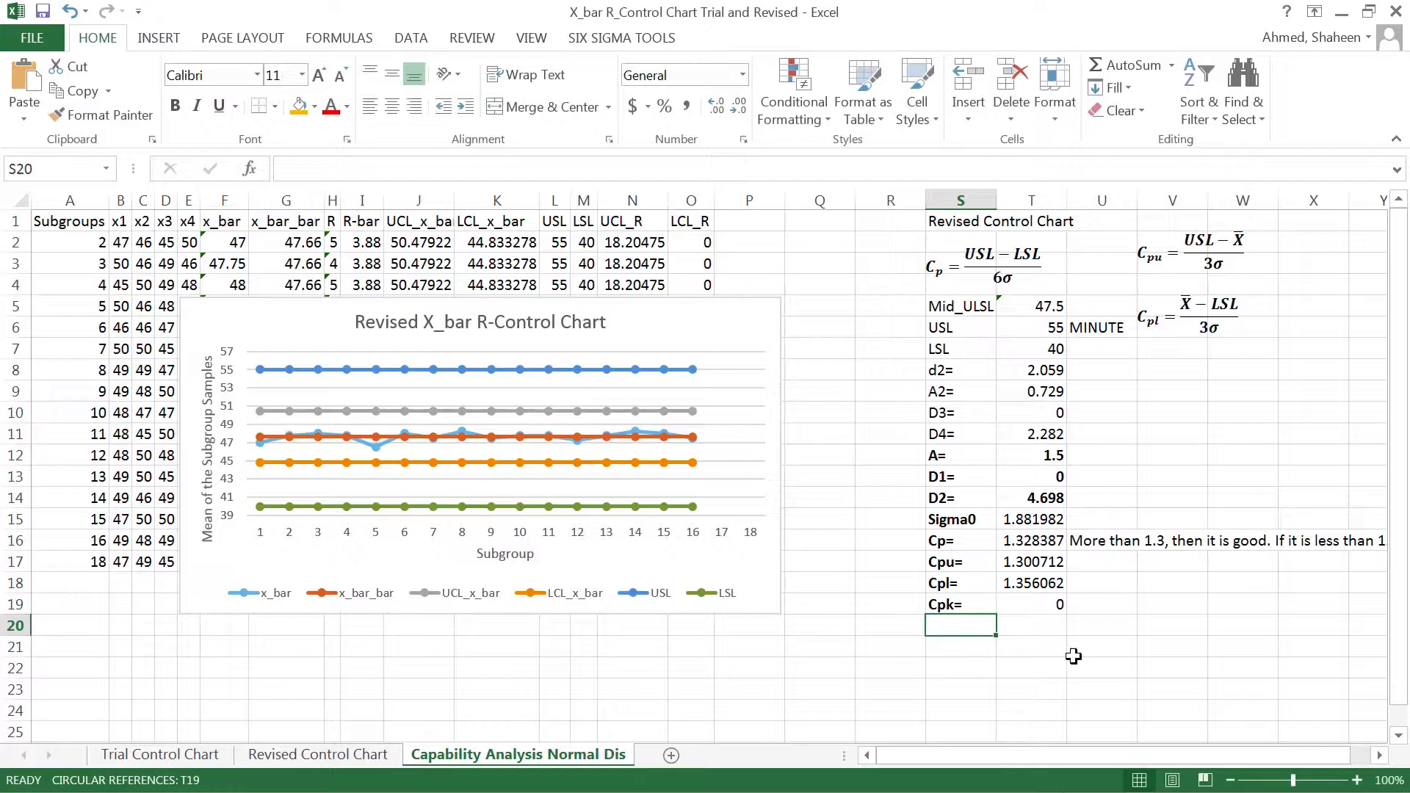
double_click(1056, 604)
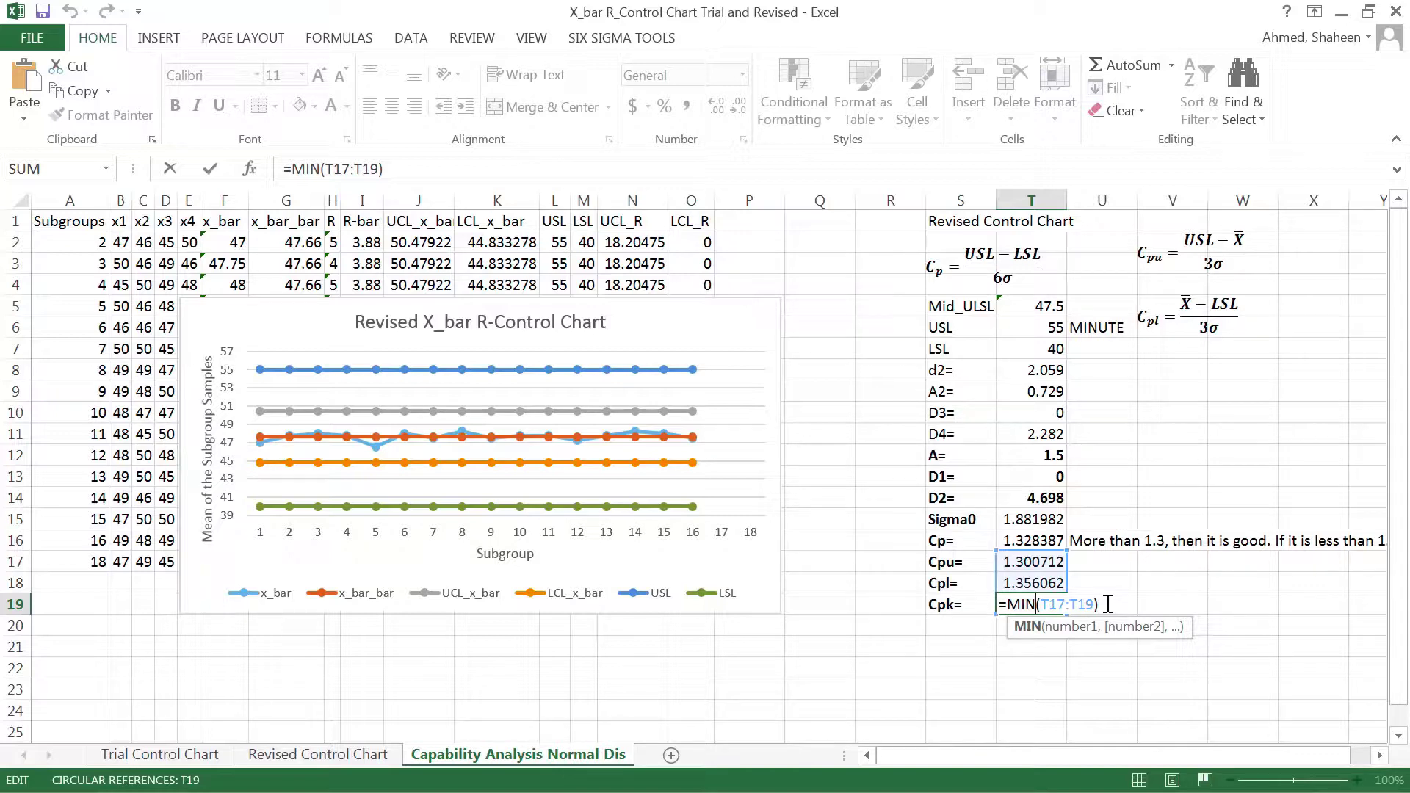
key(Return)
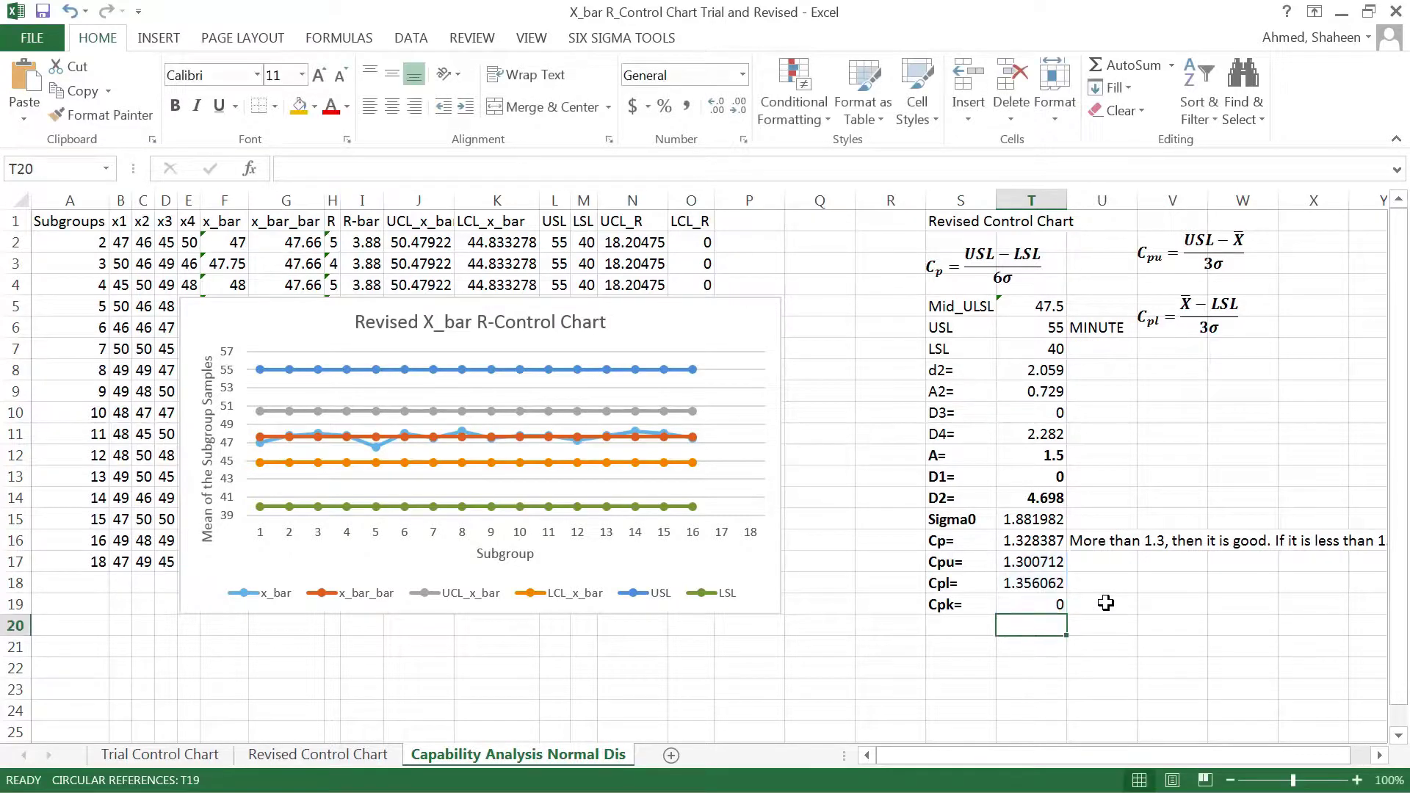
- Copy T17's formatting onto T19 with Format Painter and recommit the Cpk formula
click(1050, 564)
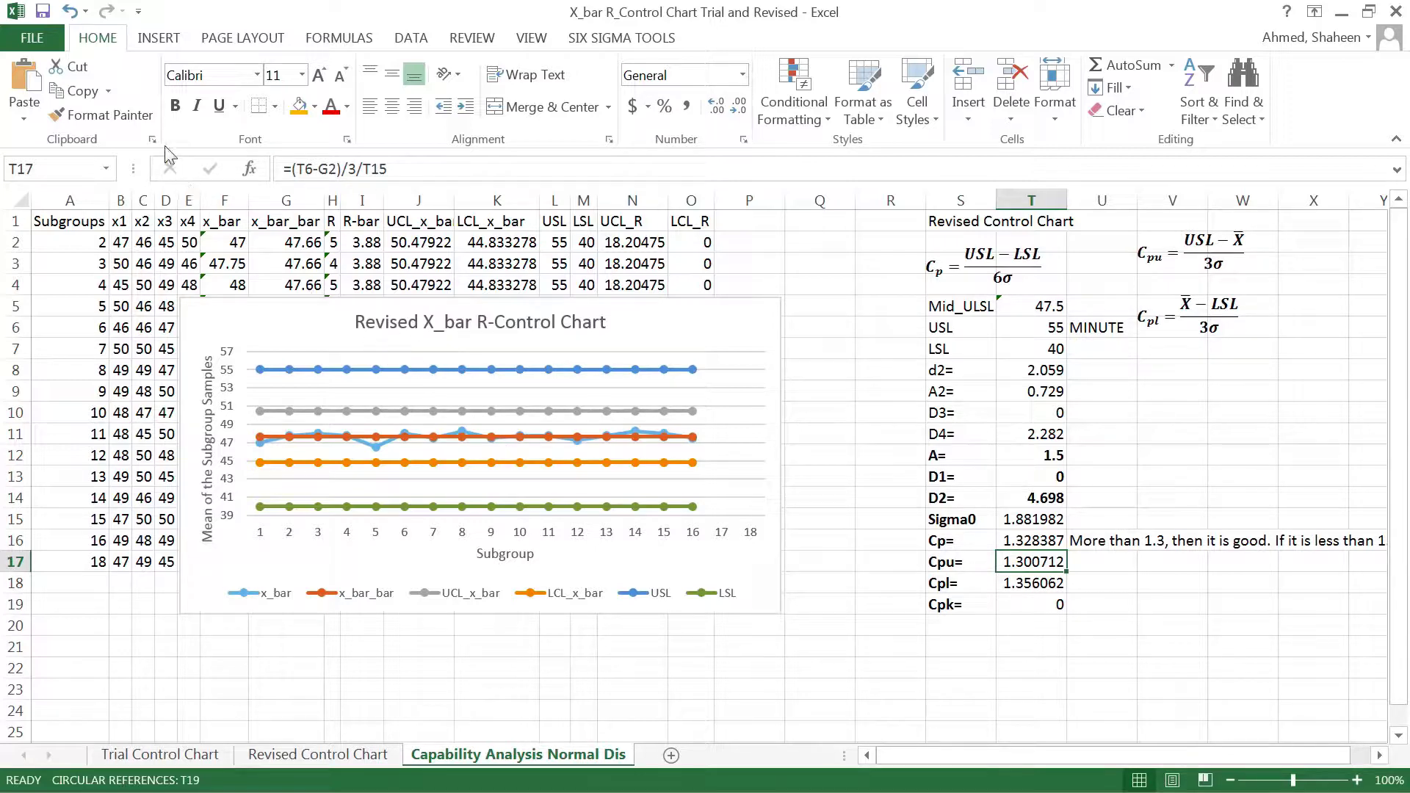
click(109, 115)
click(1042, 604)
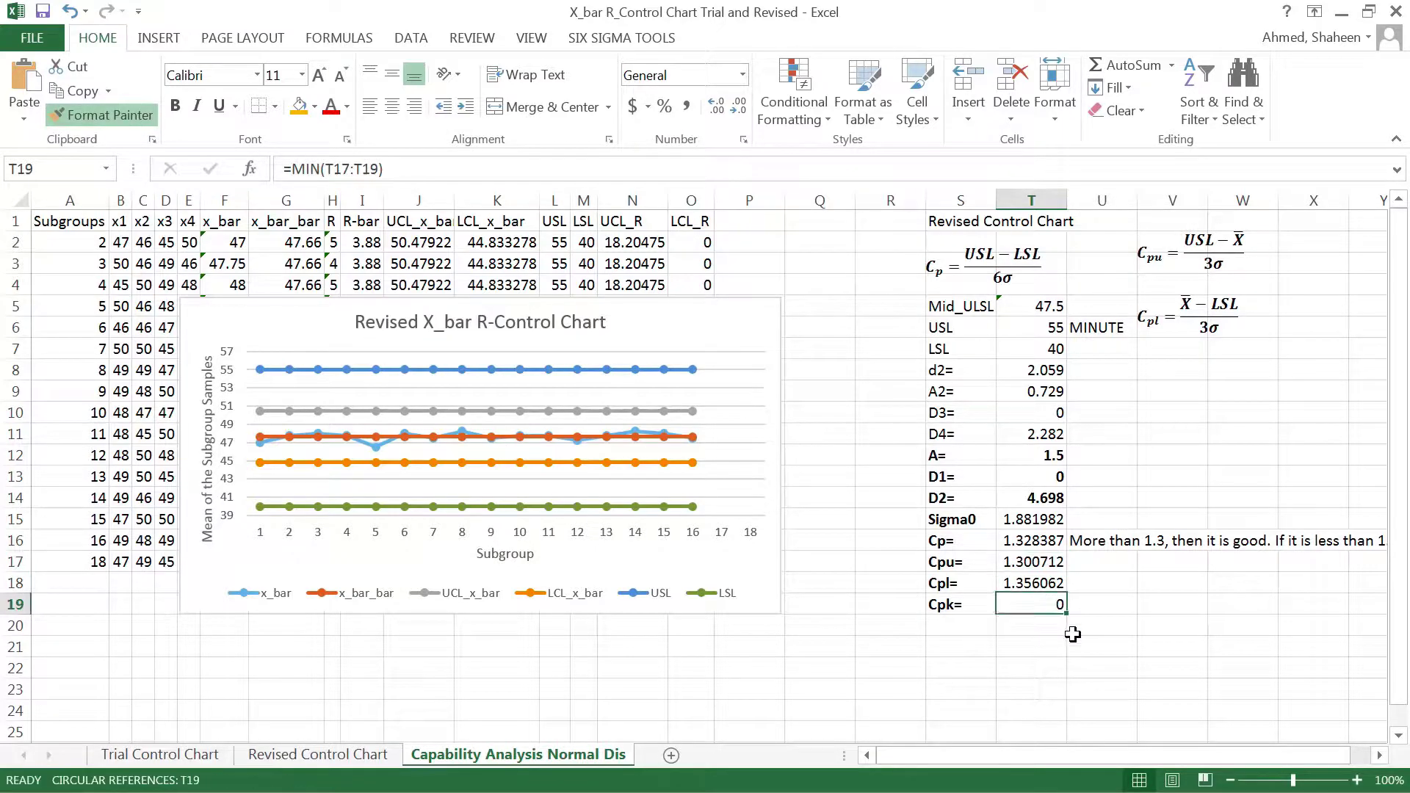
double_click(1020, 599)
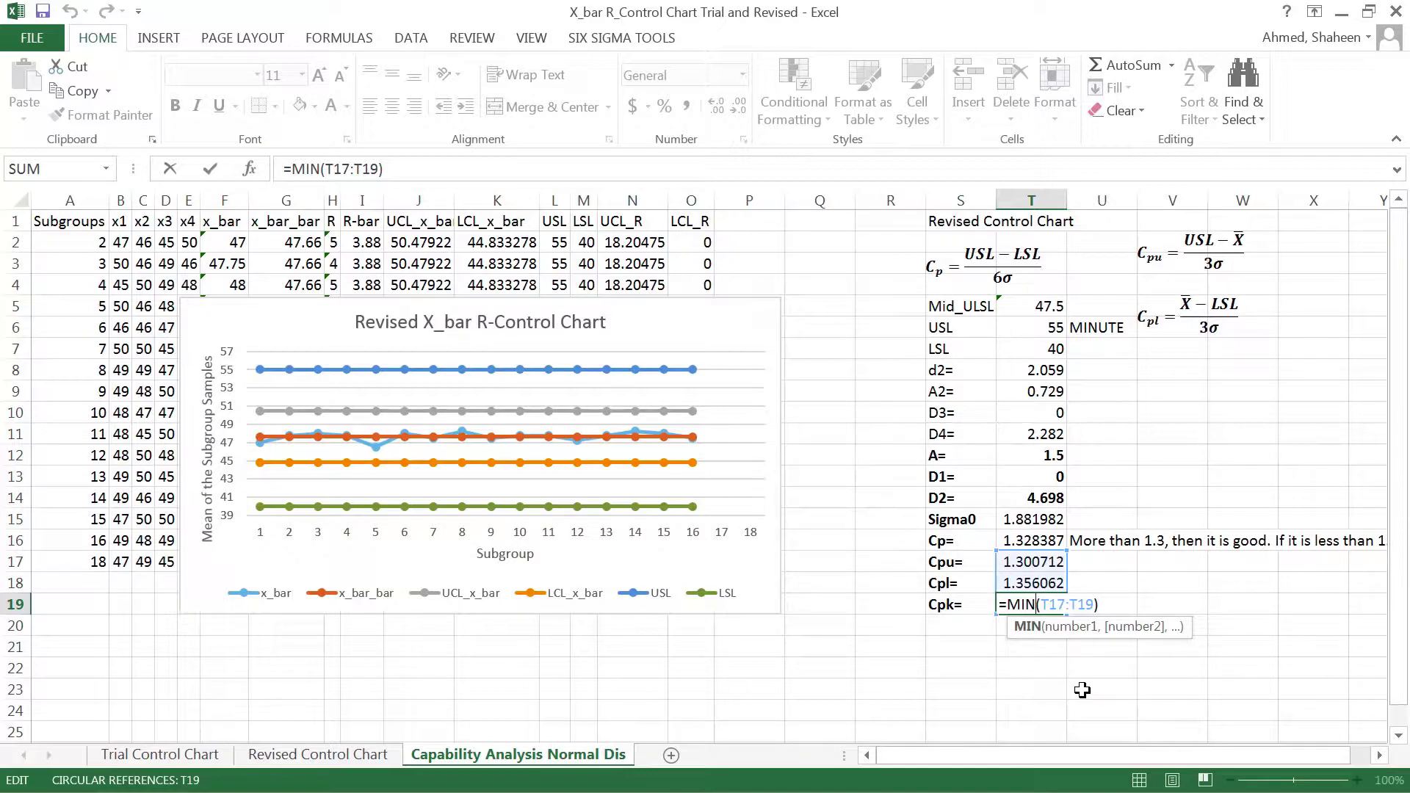
key(Right)
key(Right)
key(Right)
key(Right)
key(Right)
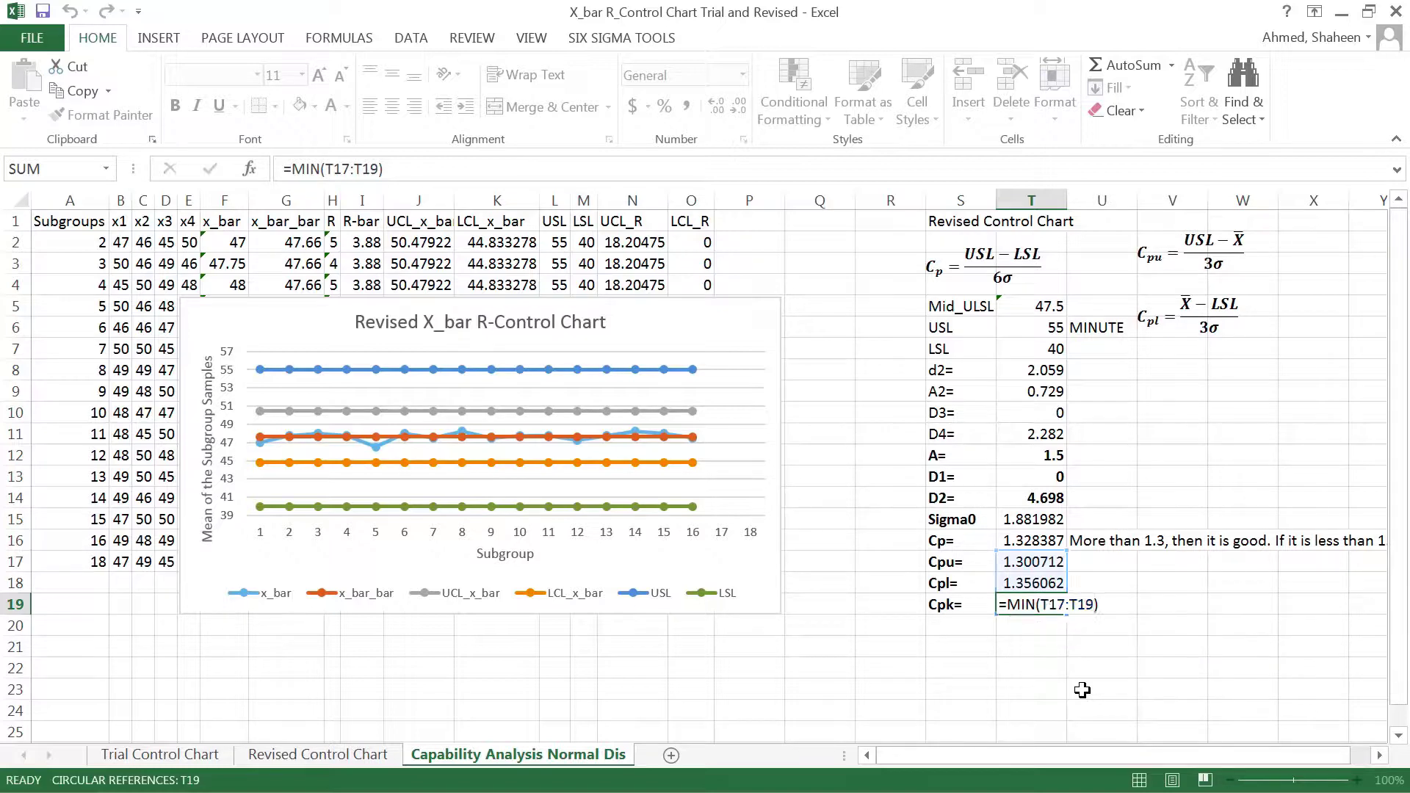
key(Return)
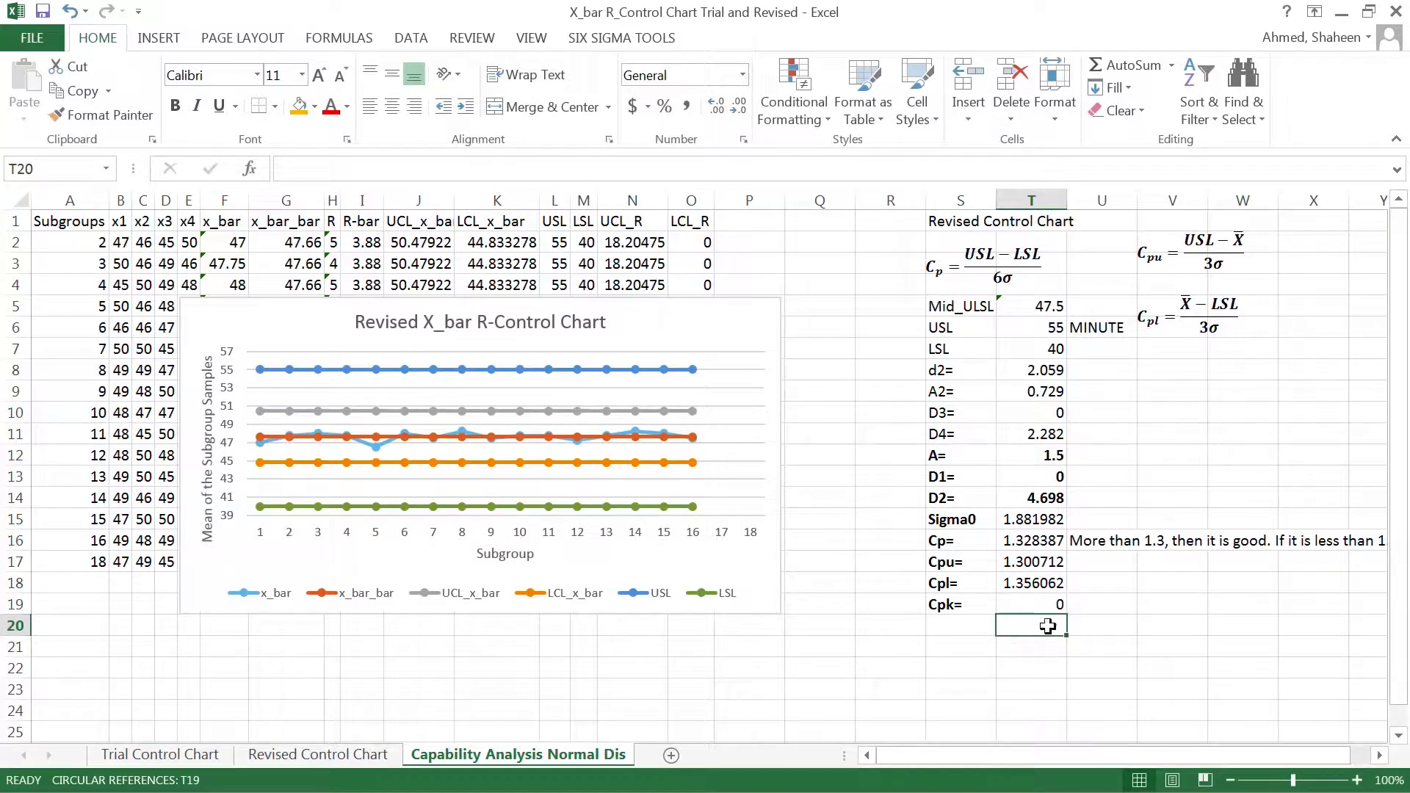
- Test =MIN(T17:T18) in T20 below the Cpk cell
text(=MIN()
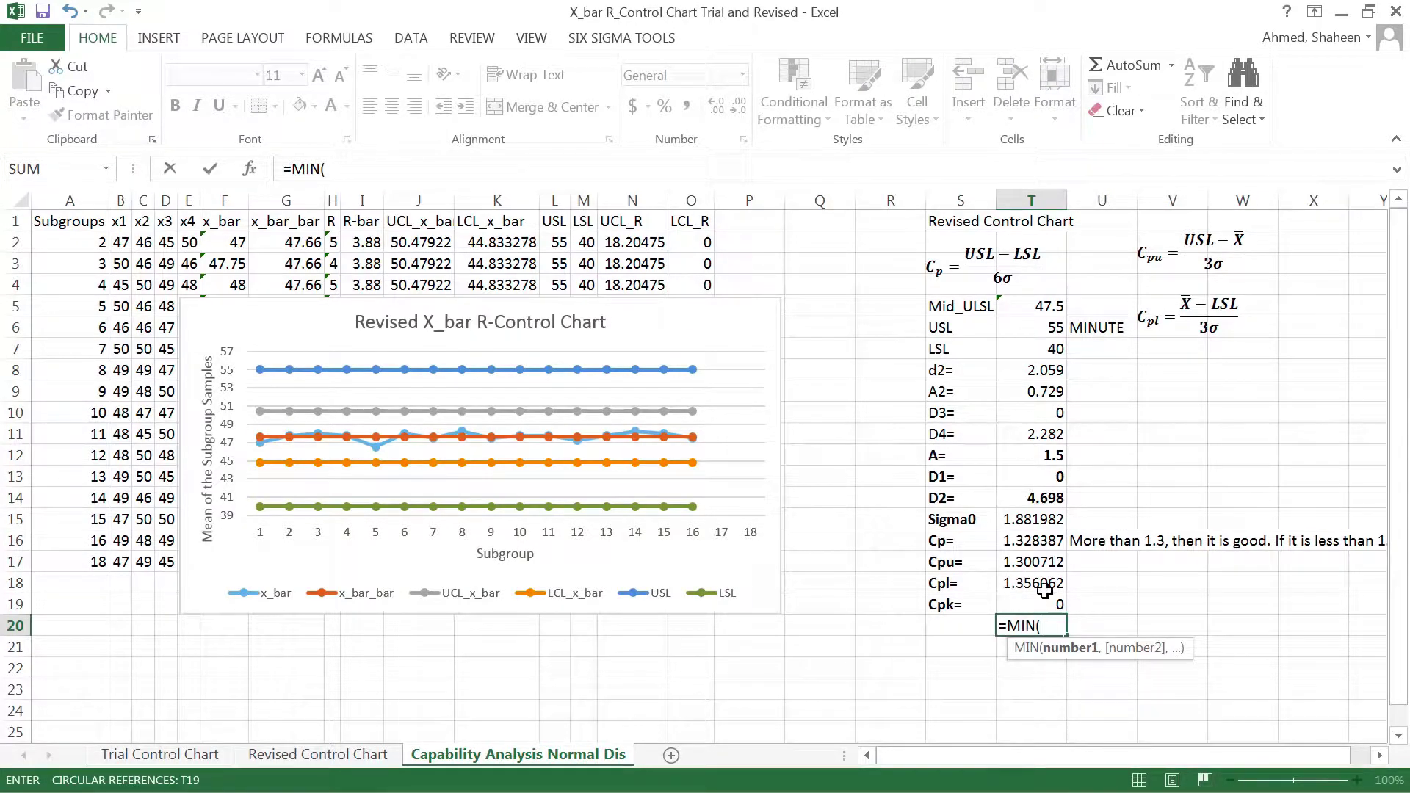
drag(1031, 565, 1036, 591)
key(Return)
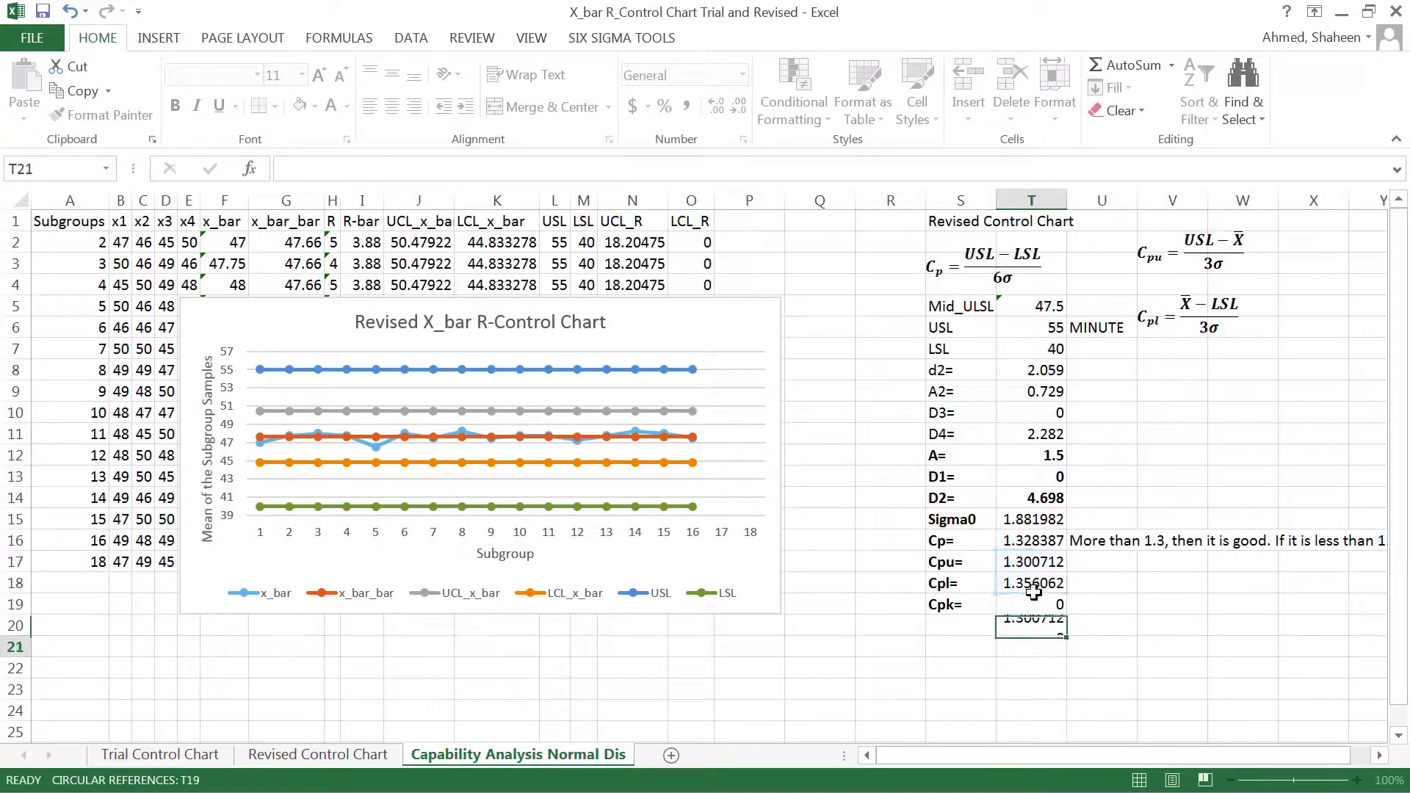
key(Return)
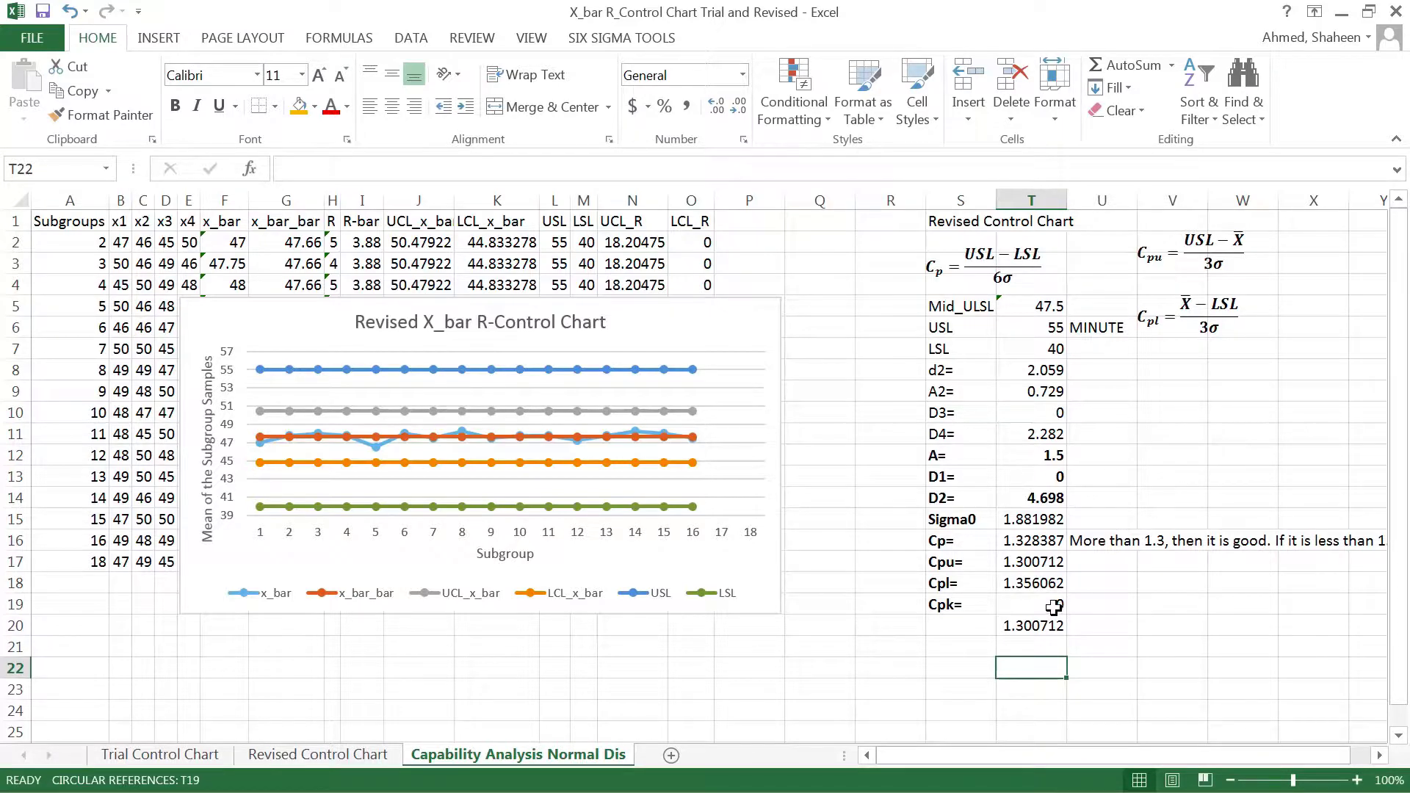
- Change T19 to =MIN(T17:T18), giving 1.300712, and delete the T20 test formula
click(1049, 605)
text(=)
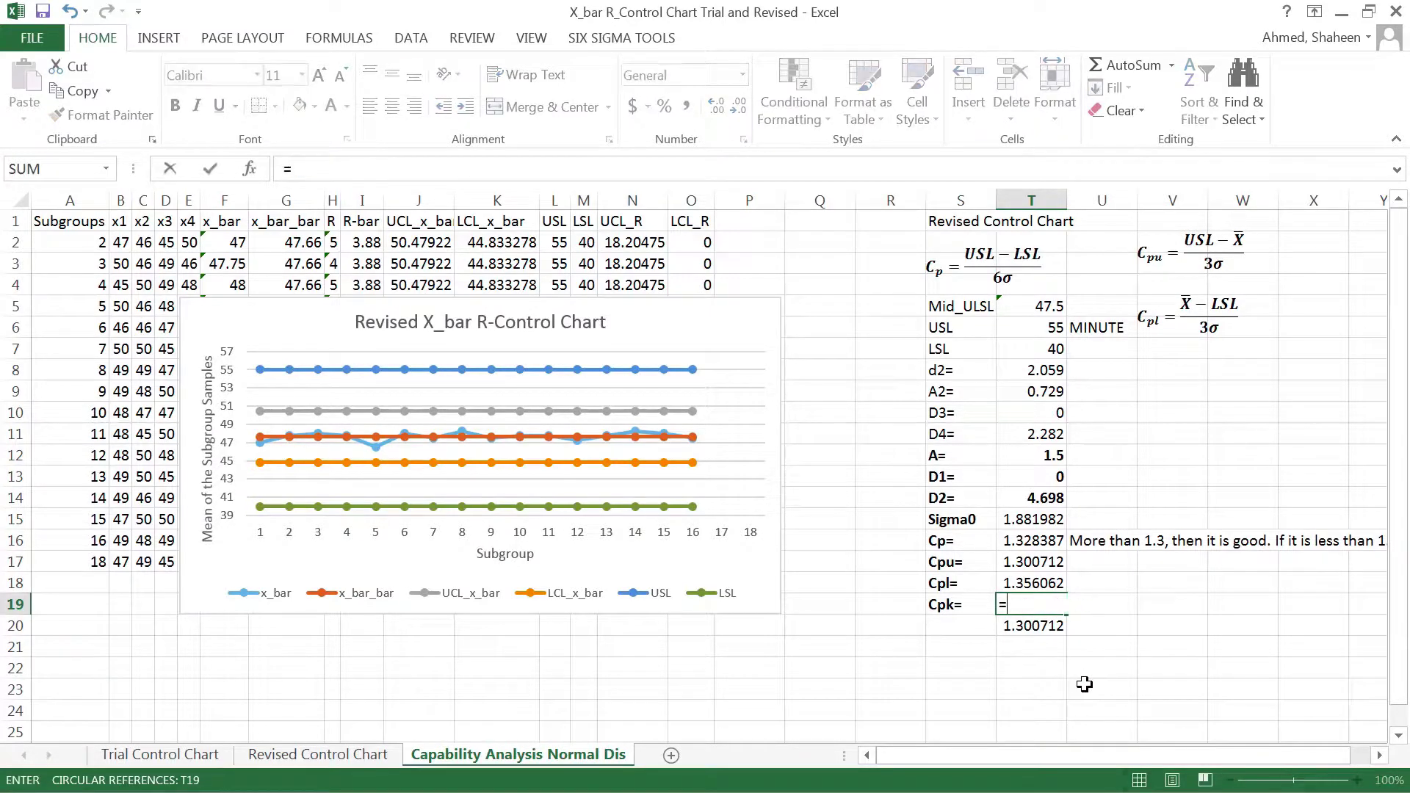
text(MIN()
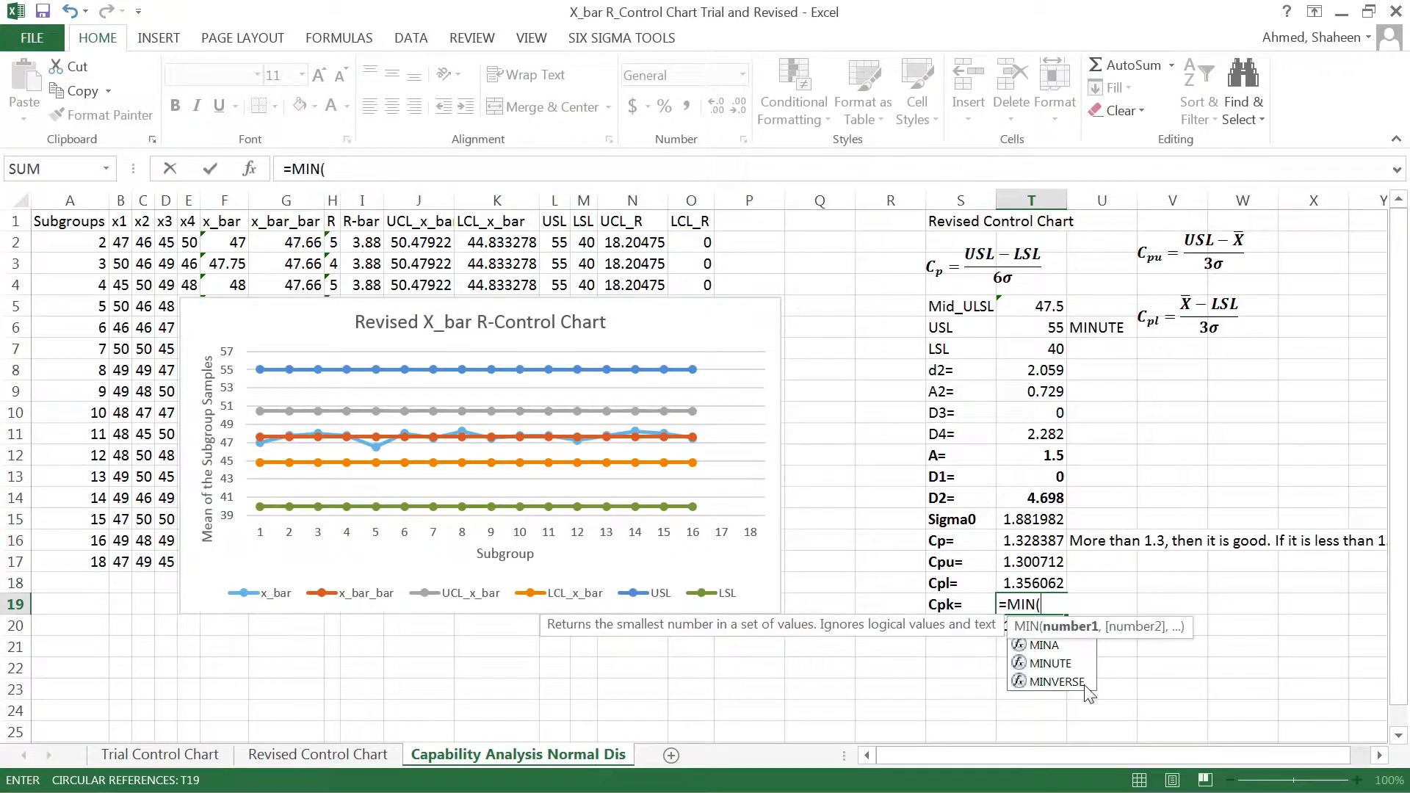
drag(1028, 562, 1028, 582)
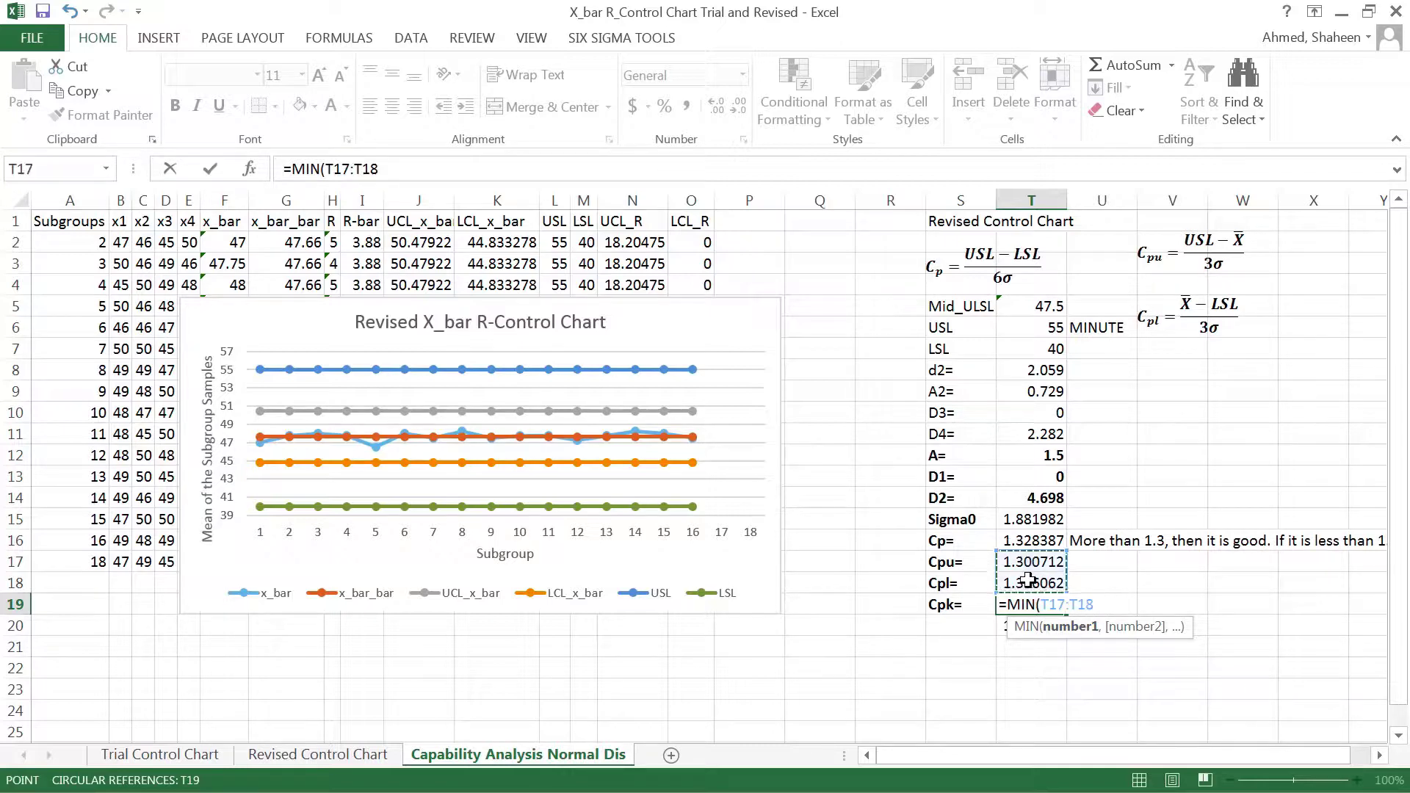
key(Return)
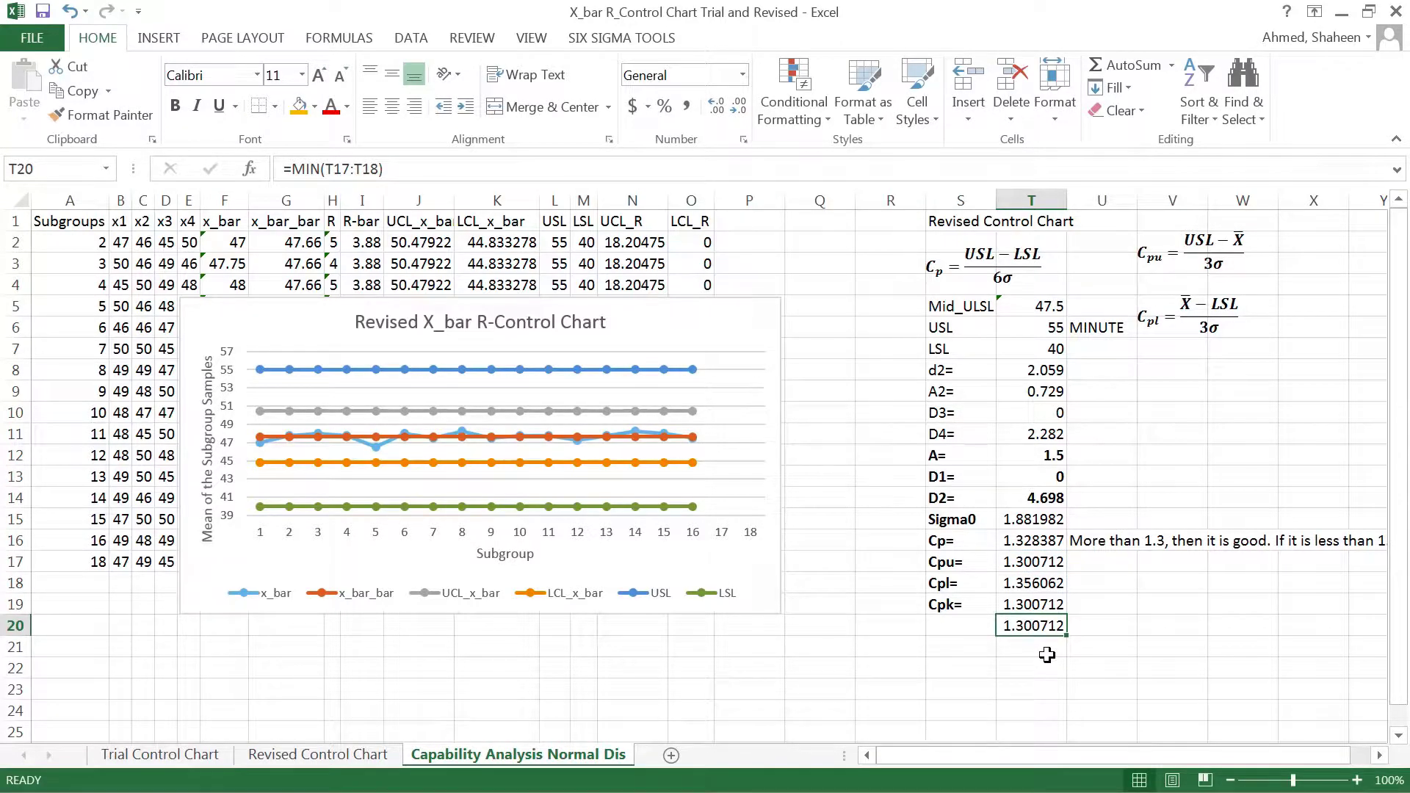
key(Delete)
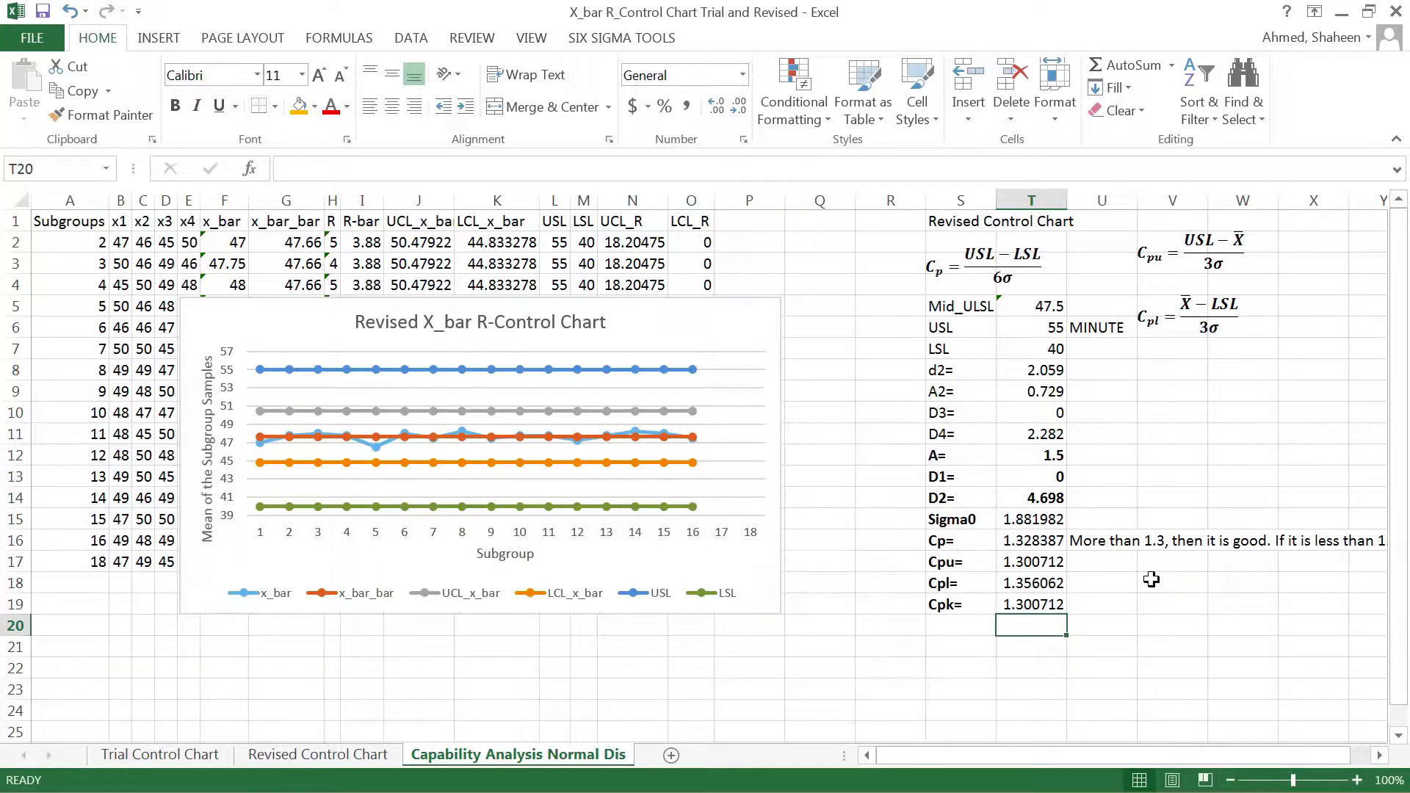
click(1093, 603)
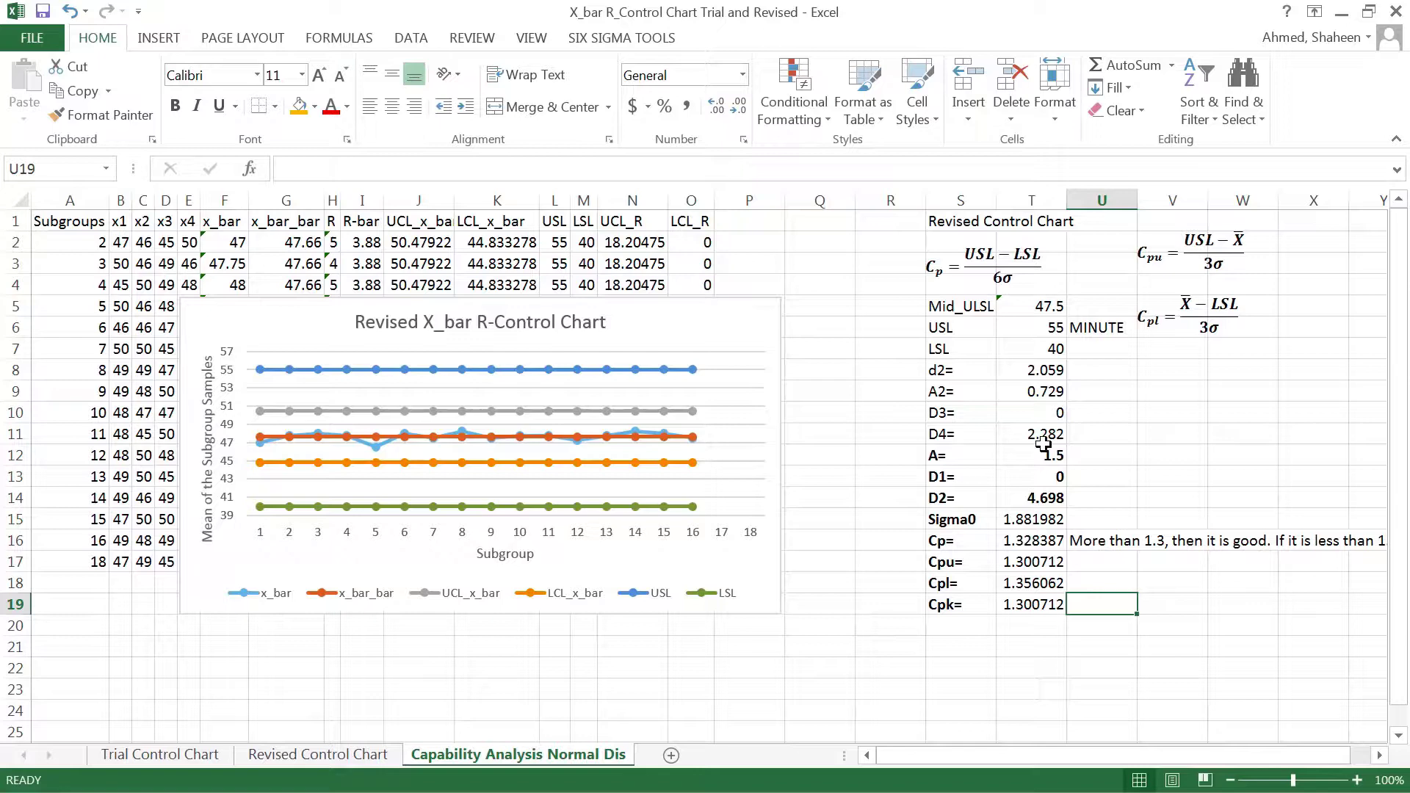
- Change USL in T6 to 57 and LSL in T7 to 43
click(1049, 351)
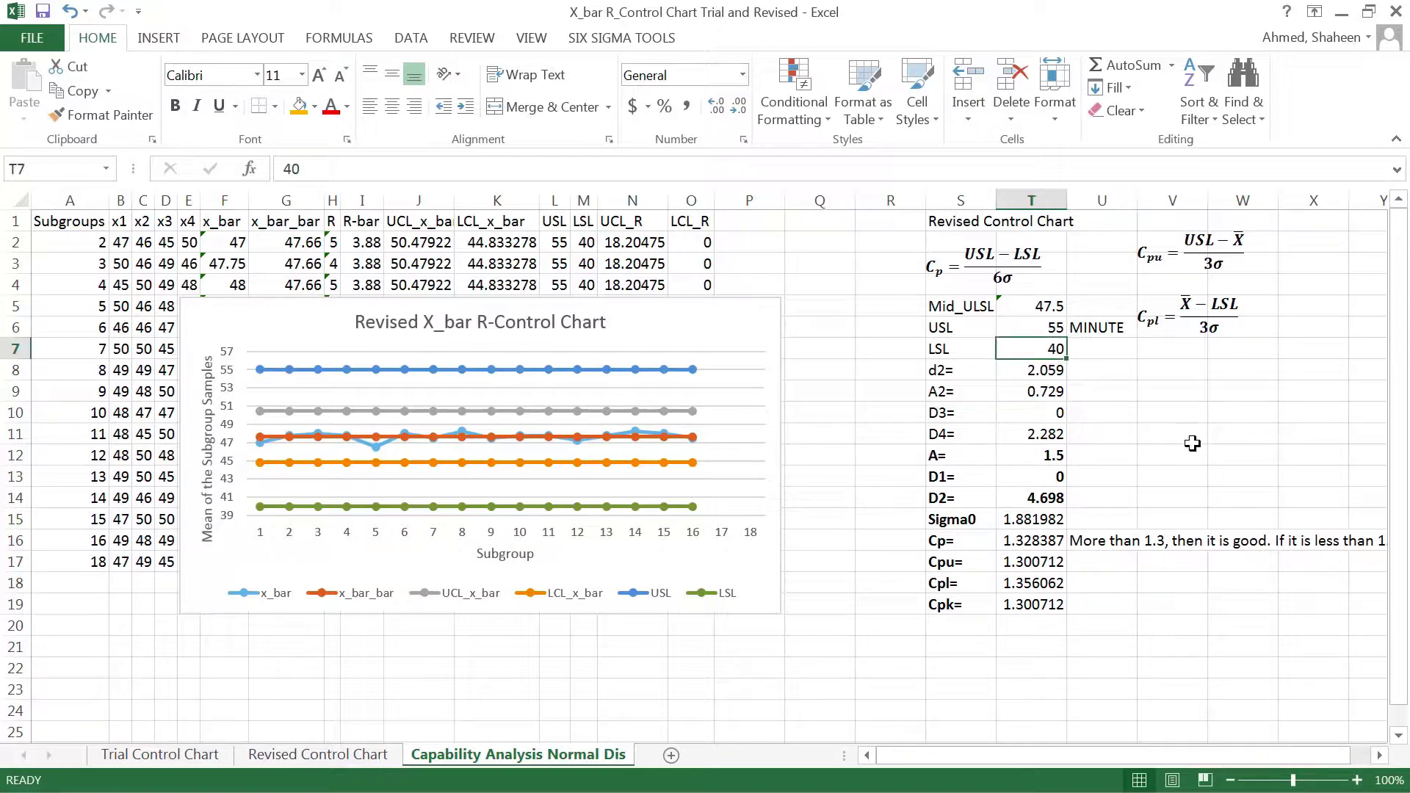
click(1041, 328)
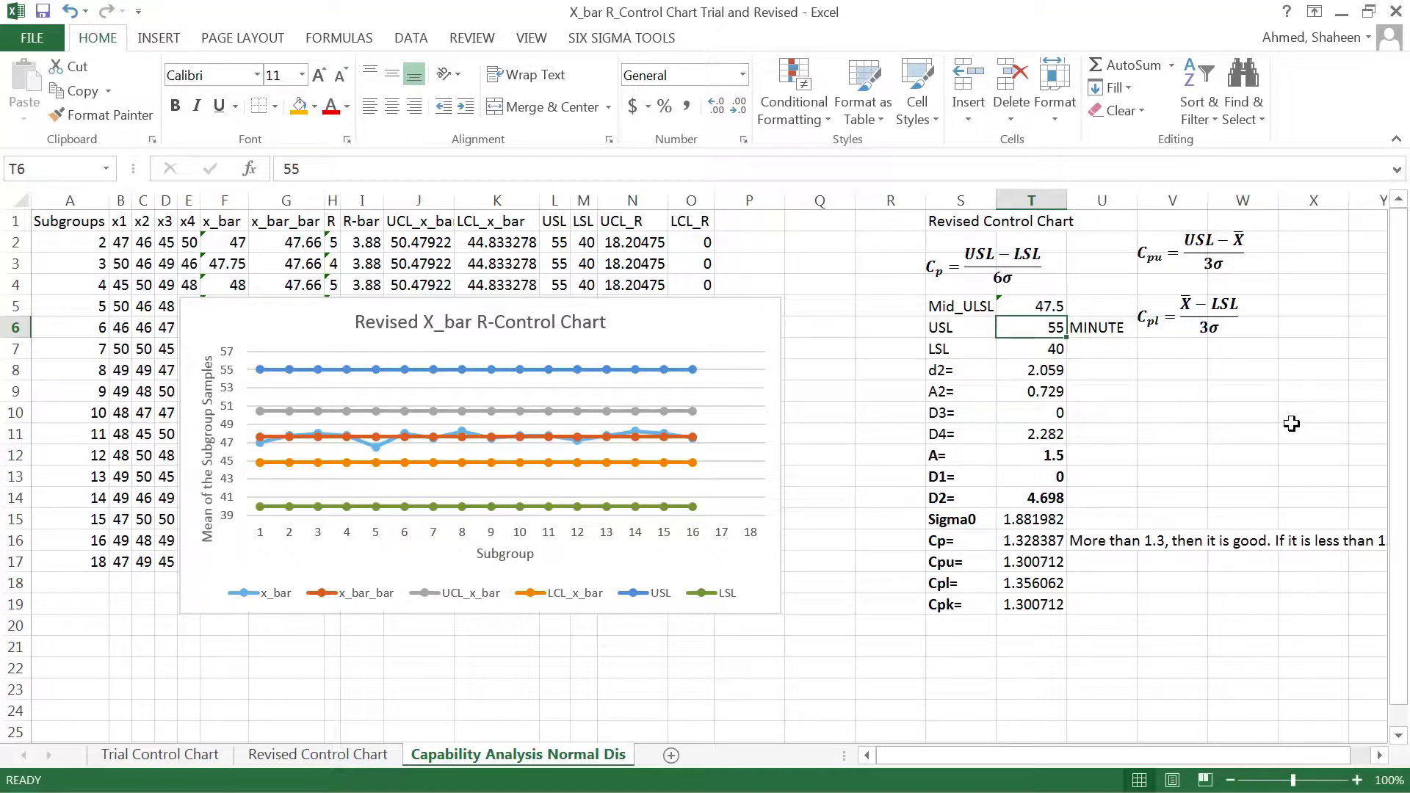
text(57)
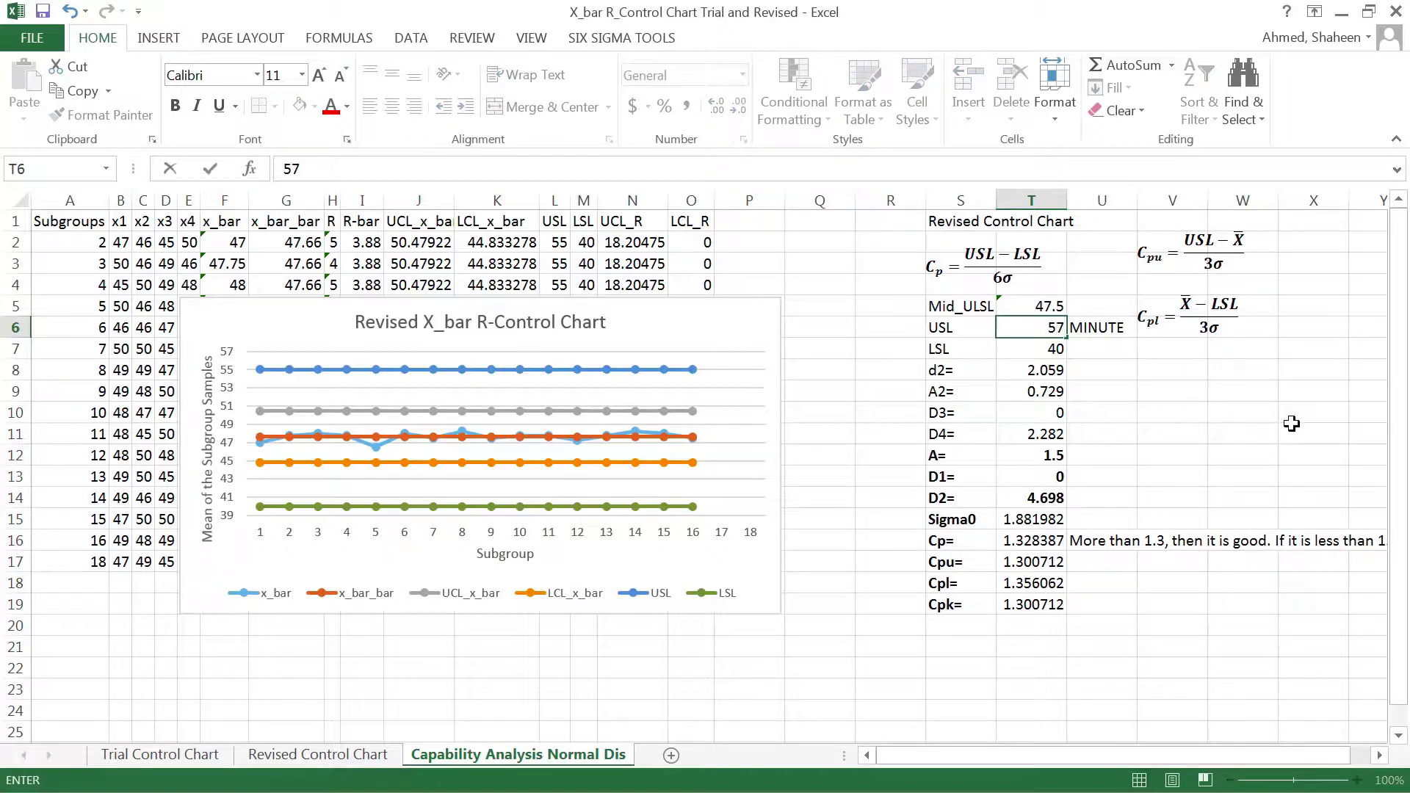
key(Return)
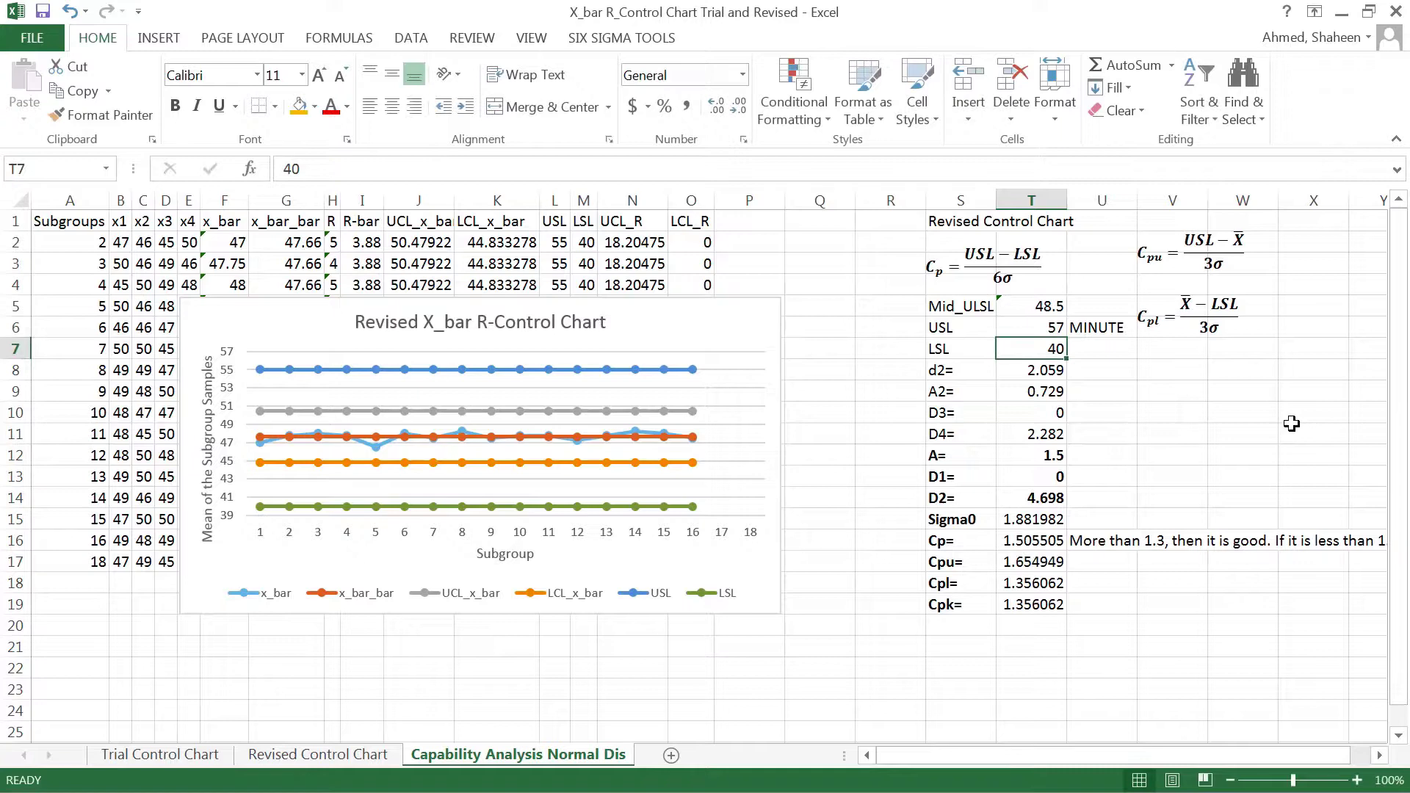
text(4)
key(Return)
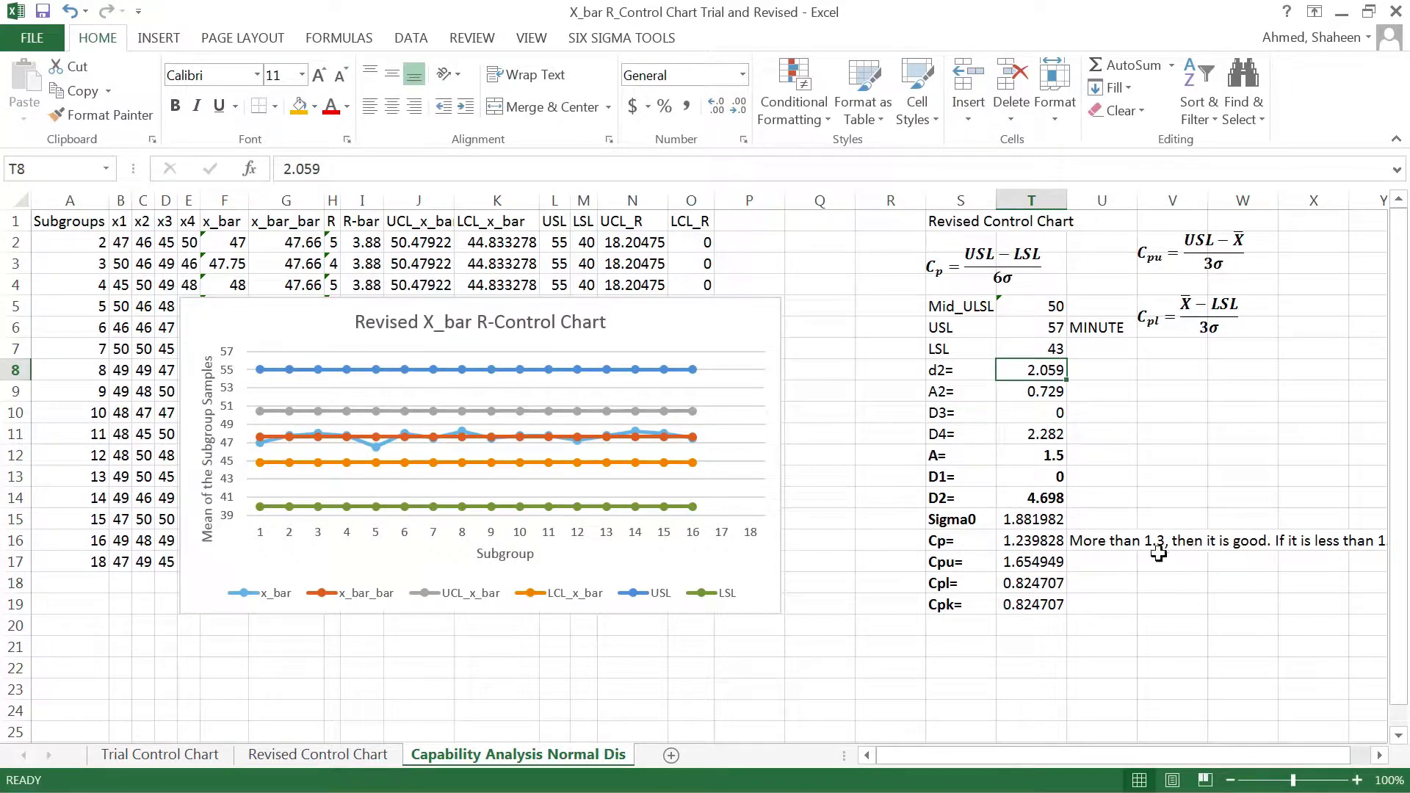
drag(945, 542, 1029, 541)
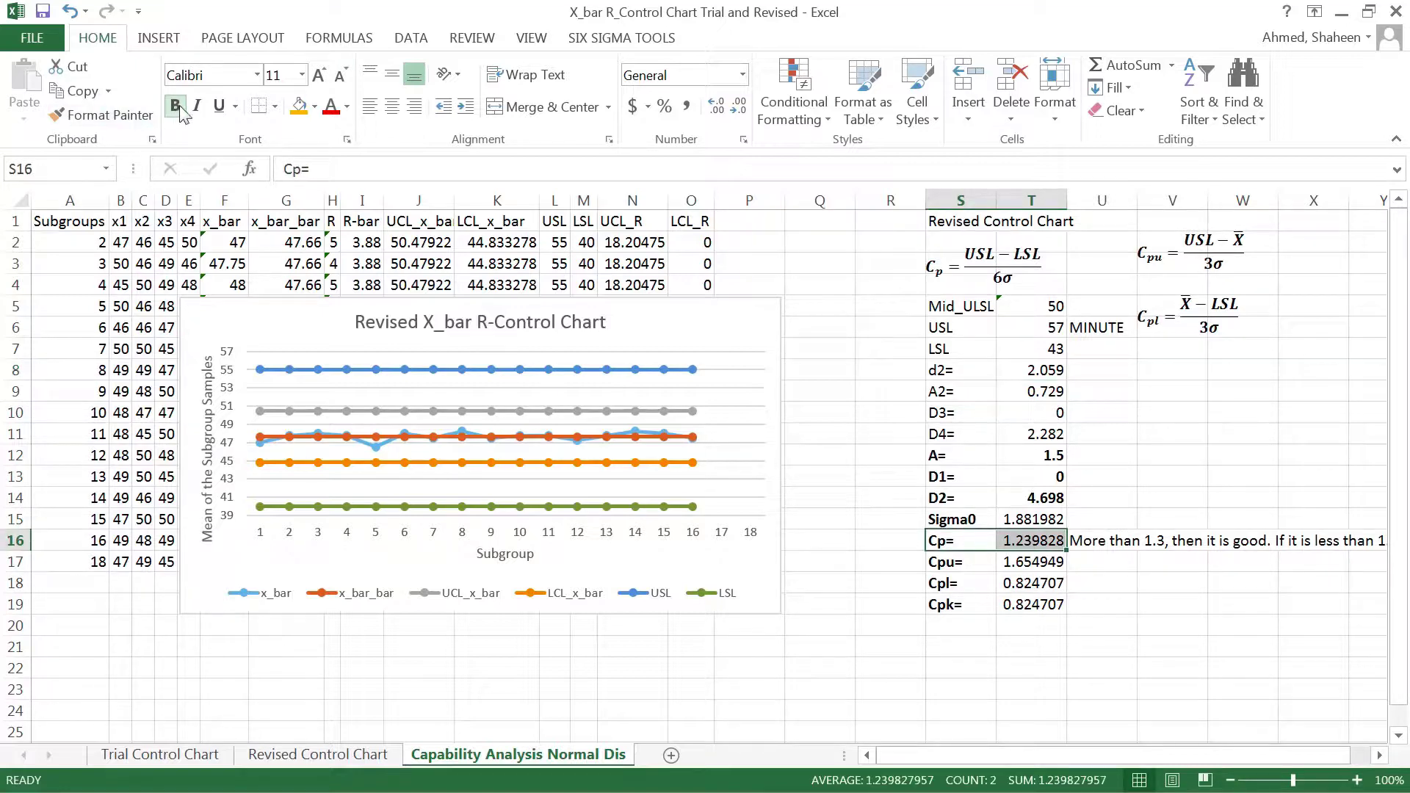
- Bold the Cp value 1.239828 in T16 and the Cpk value 0.824707 in T19
key(Right)
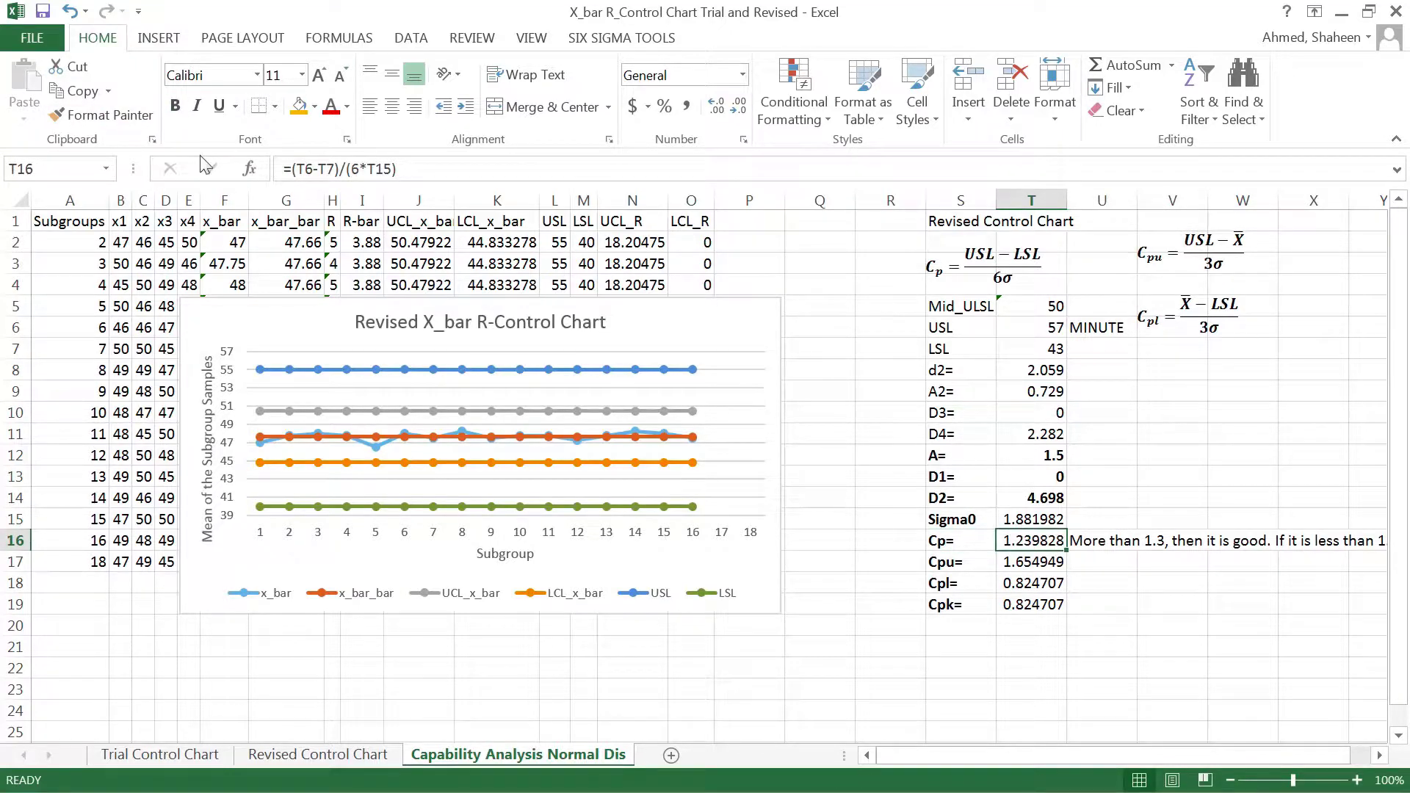
click(174, 105)
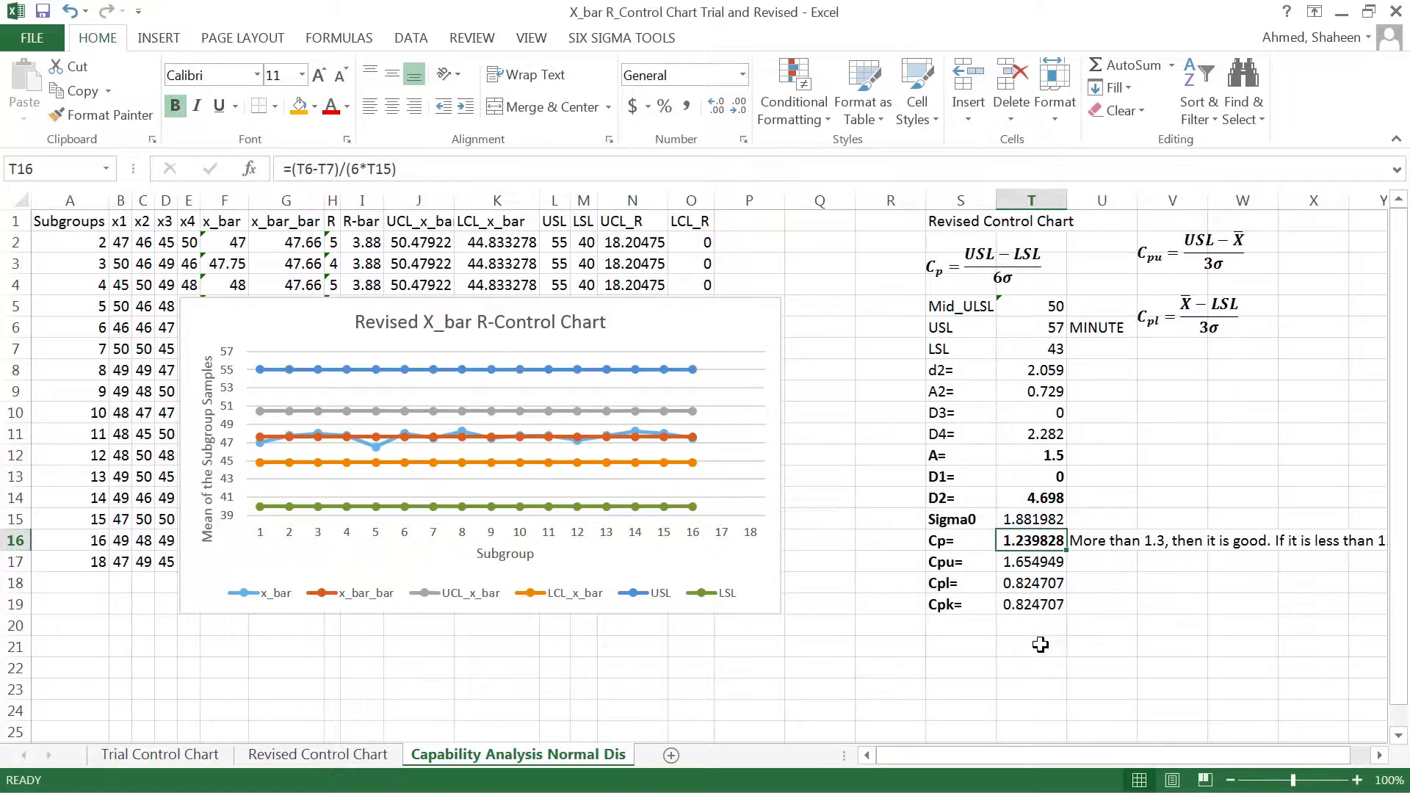
click(1028, 607)
click(174, 105)
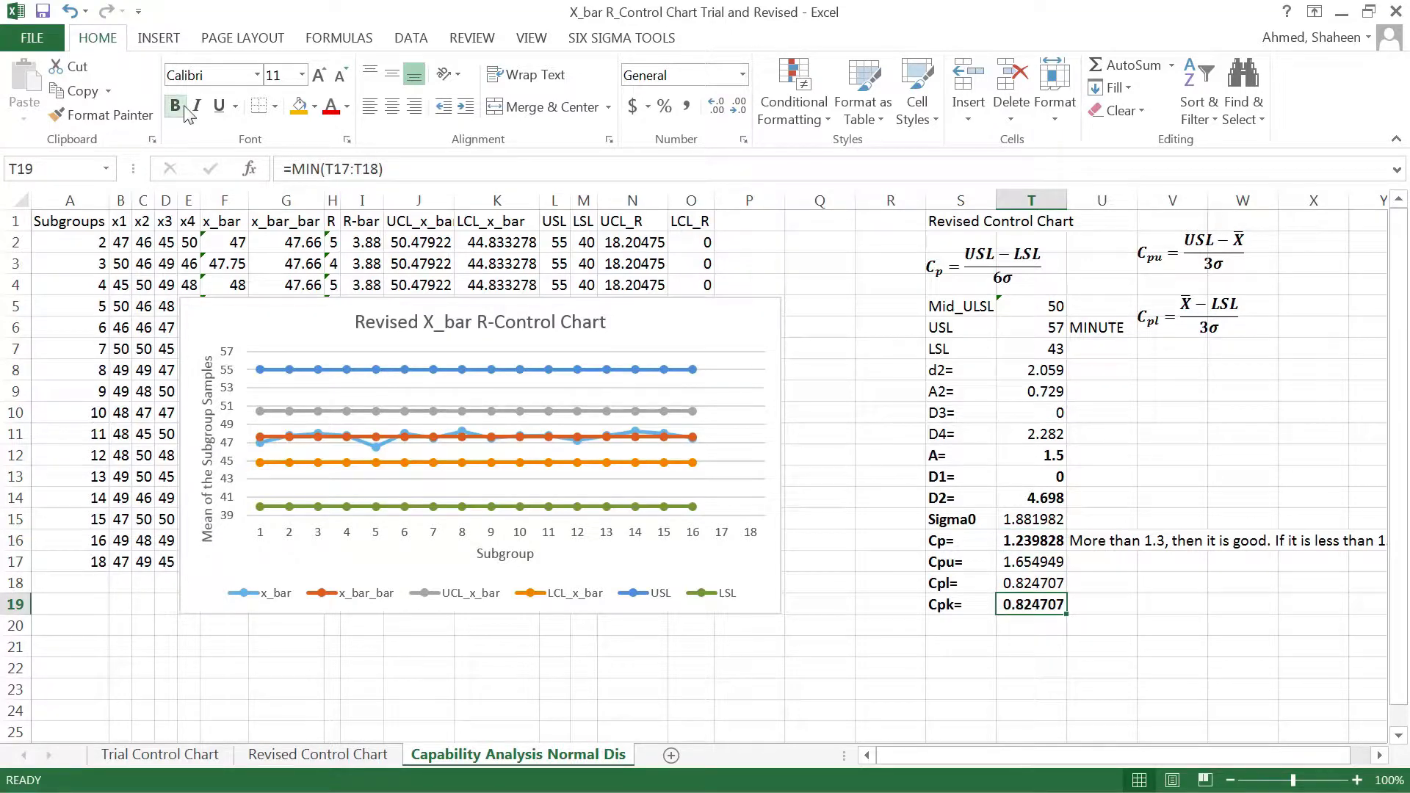
click(1097, 608)
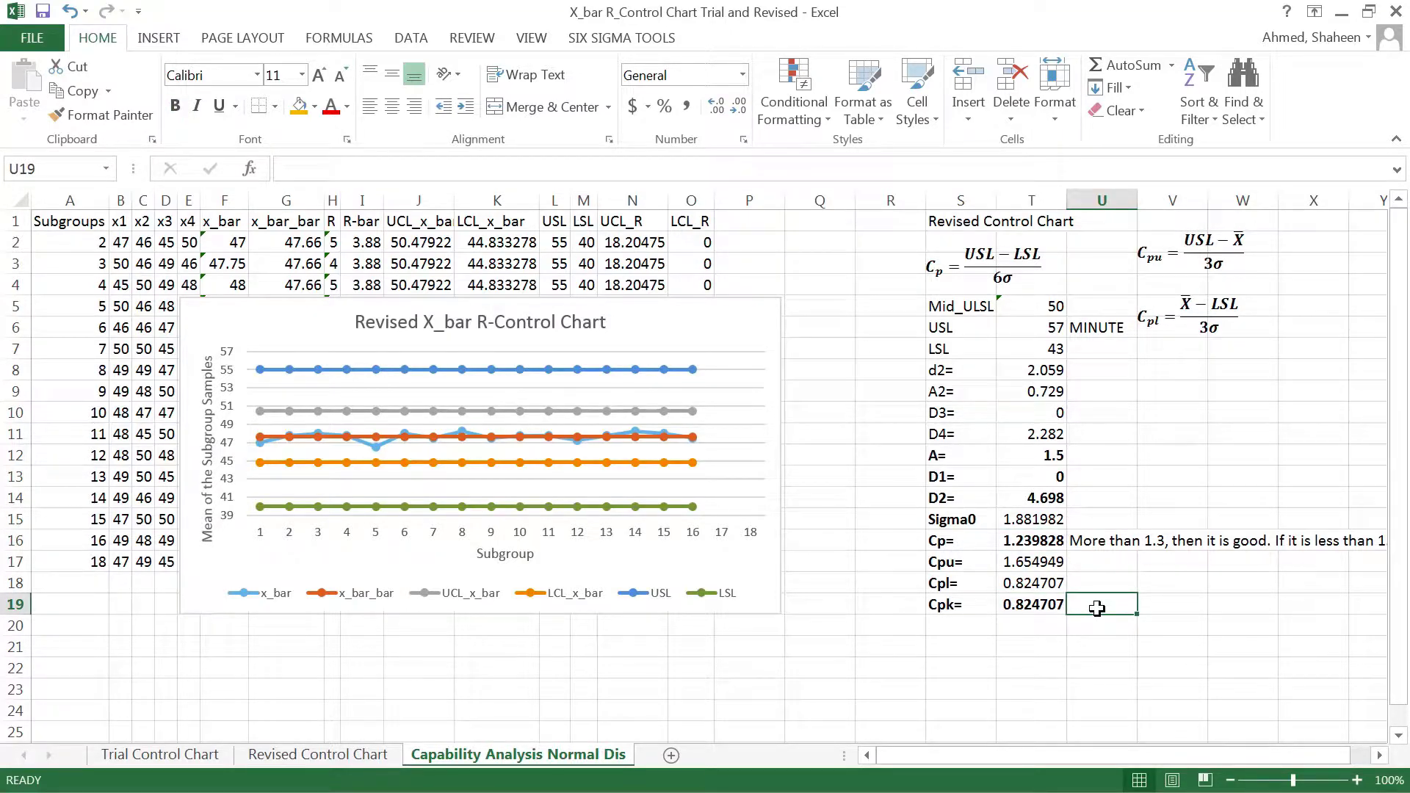
- Enter 'Incapable' in U19 beside the Cpk of 0.824707, correcting its misspelling
text(iN)
key(BackSpace)
key(BackSpace)
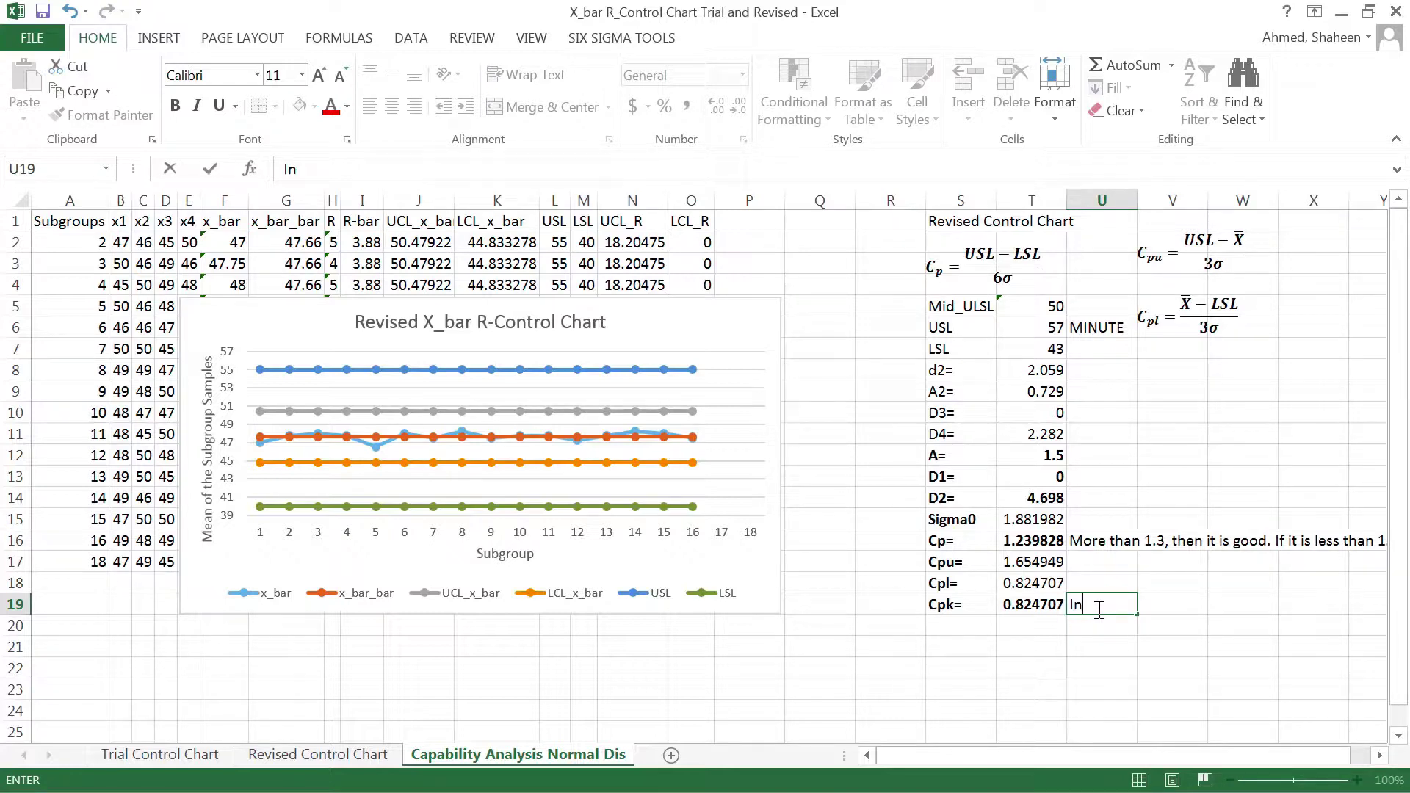
text(ncapable)
key(Return)
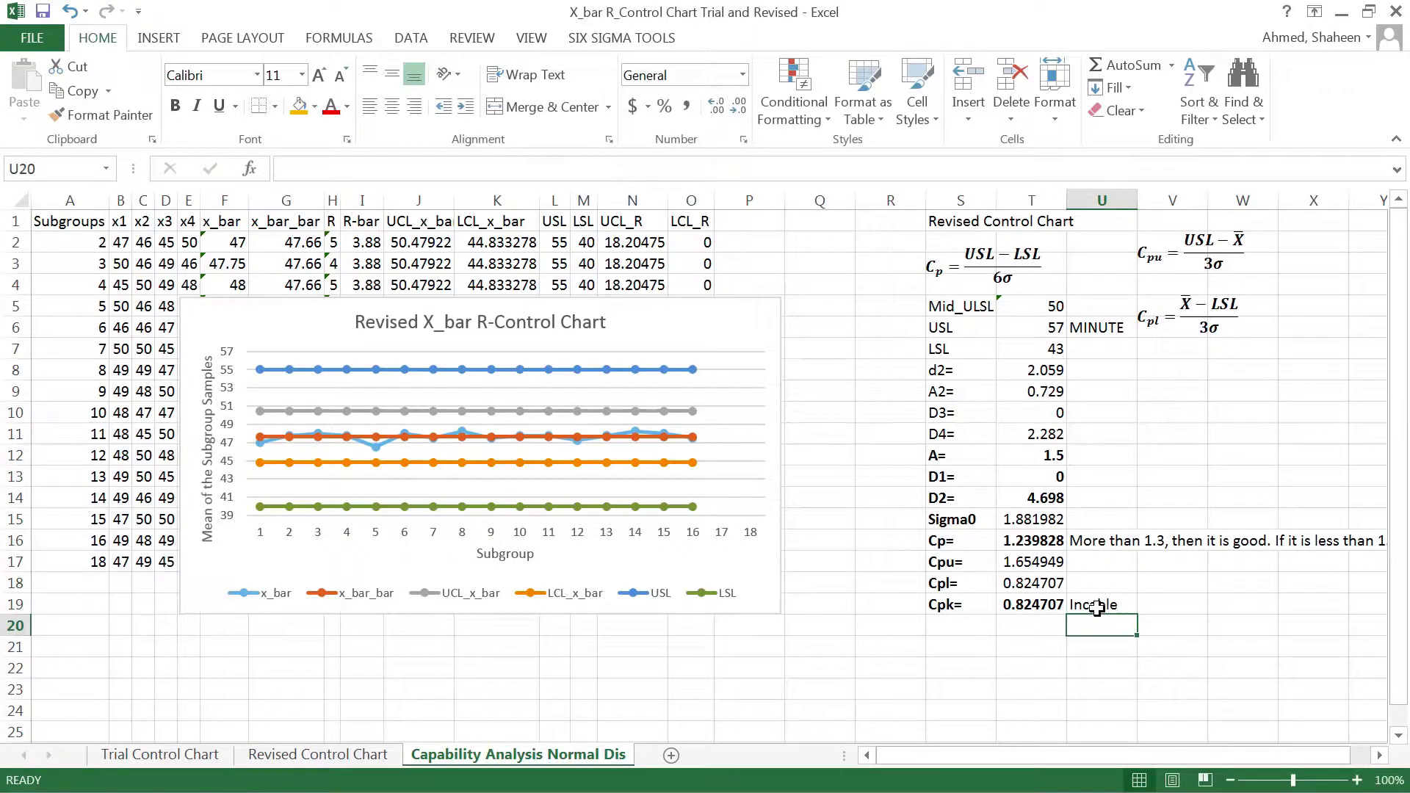
click(1101, 604)
key(F2)
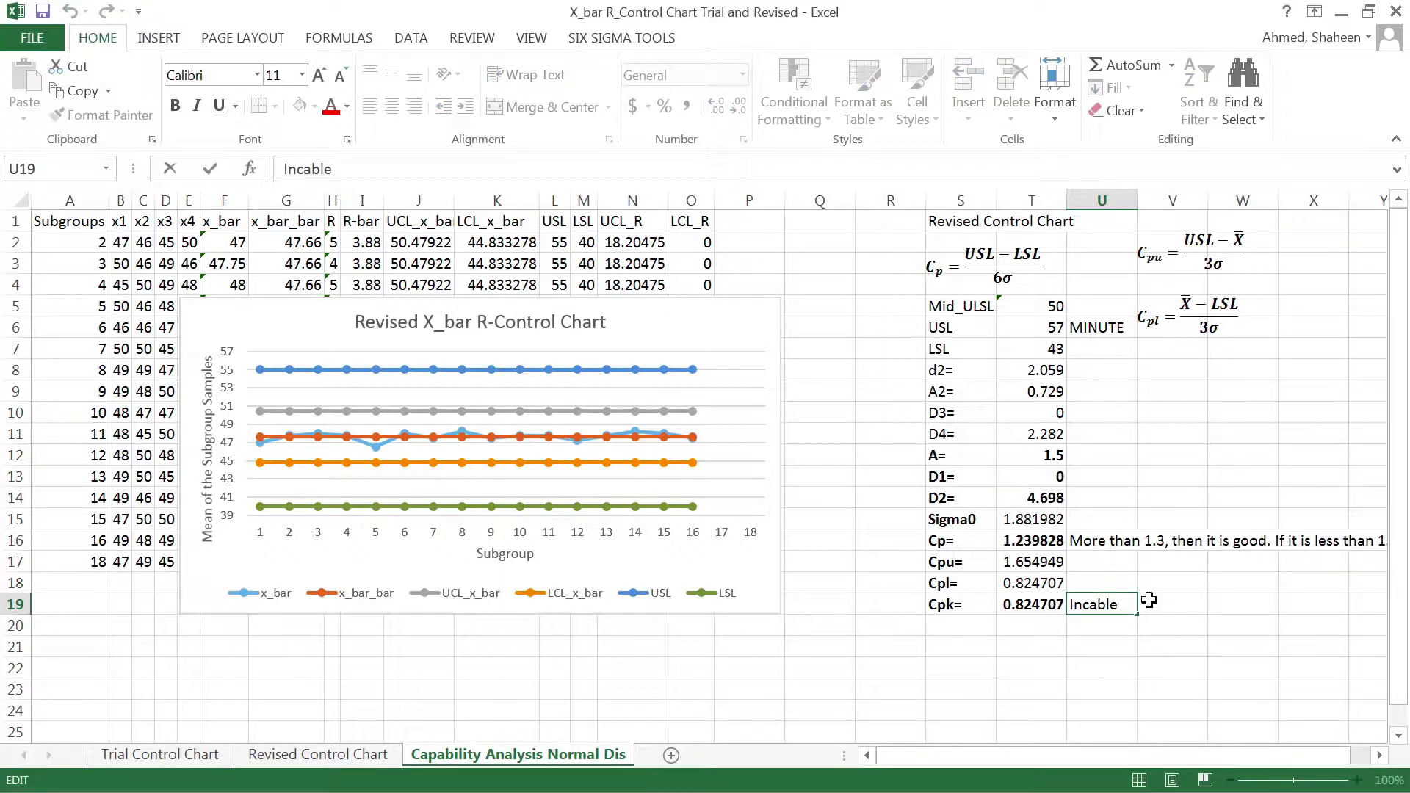
key(BackSpace)
key(BackSpace)
text(pable)
key(Return)
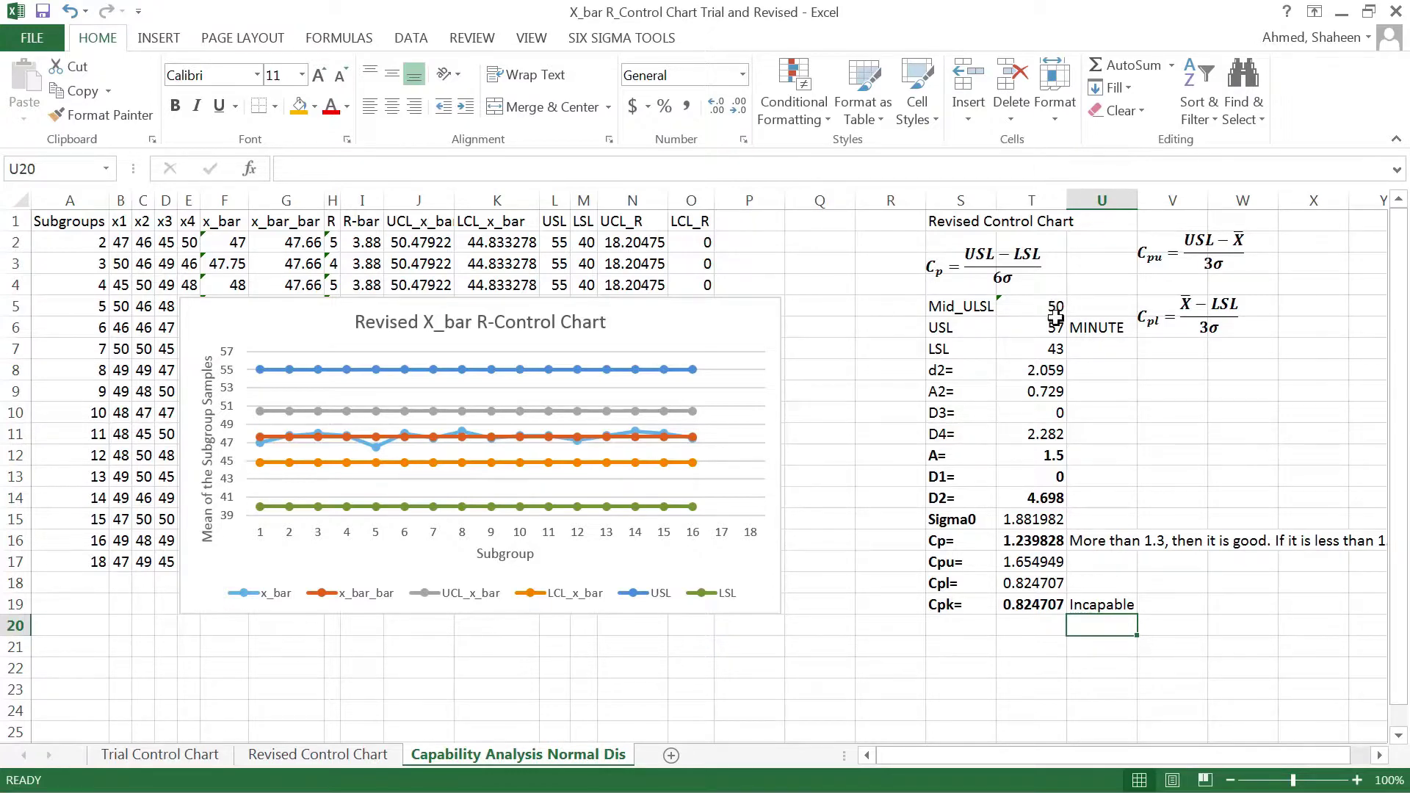
click(305, 198)
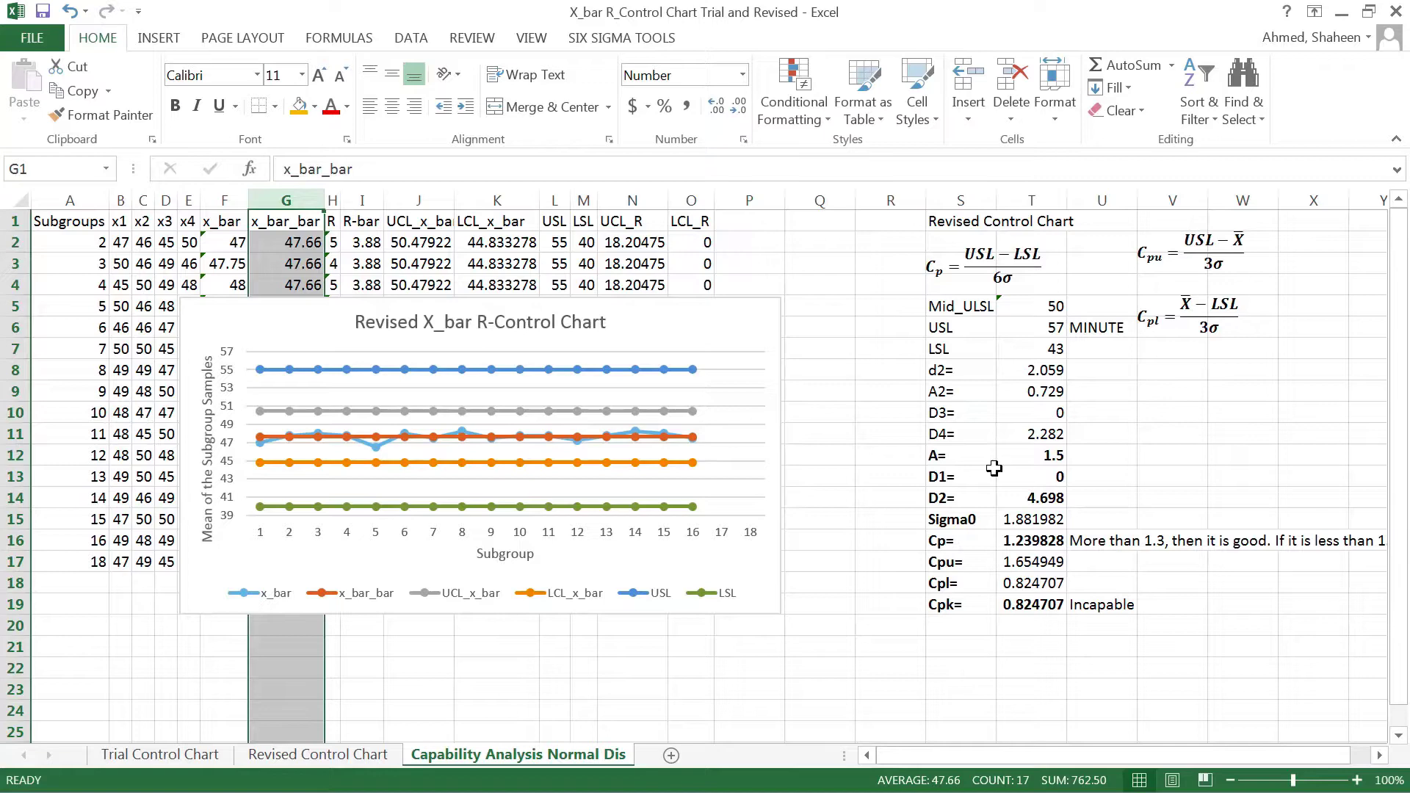
click(1033, 463)
drag(951, 605, 1038, 605)
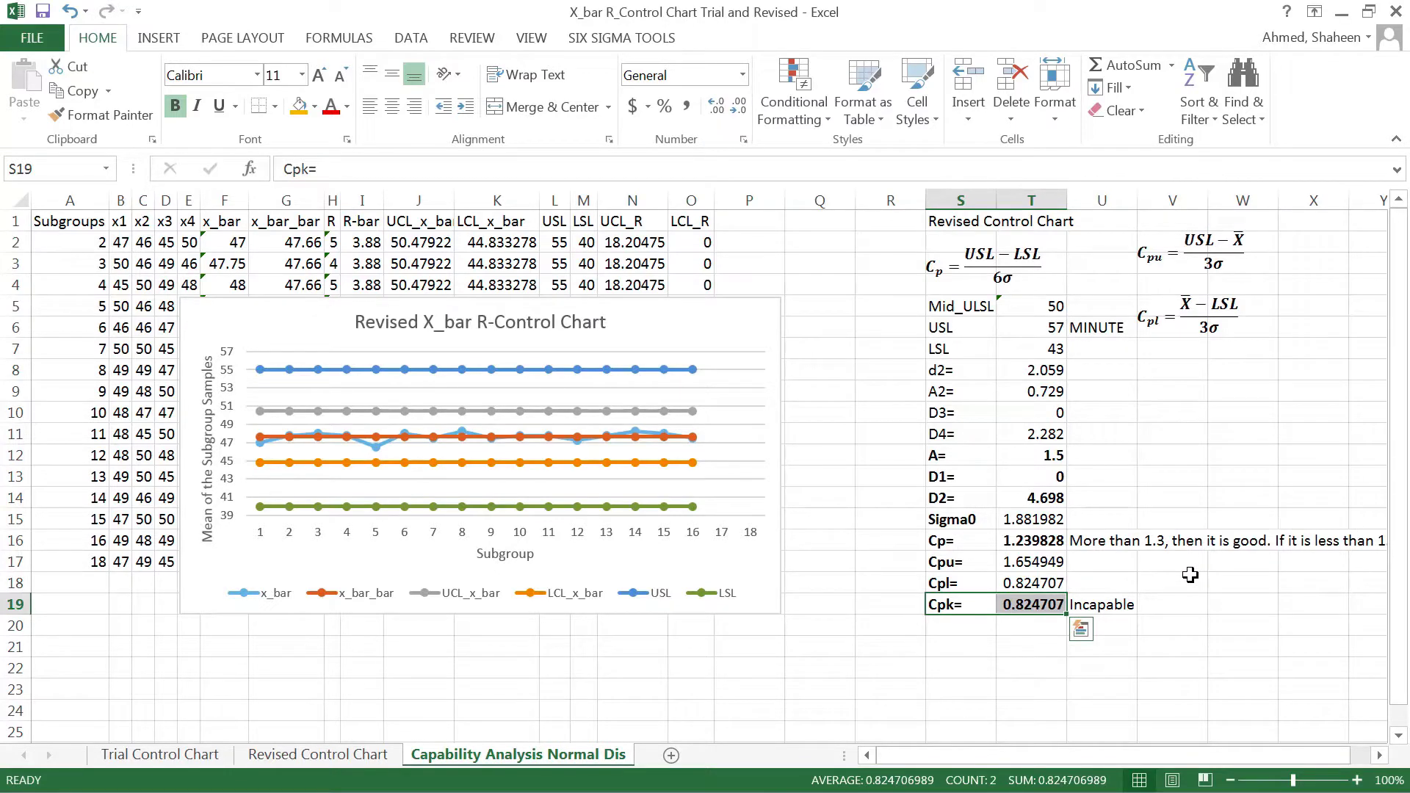
key(Escape)
click(1013, 279)
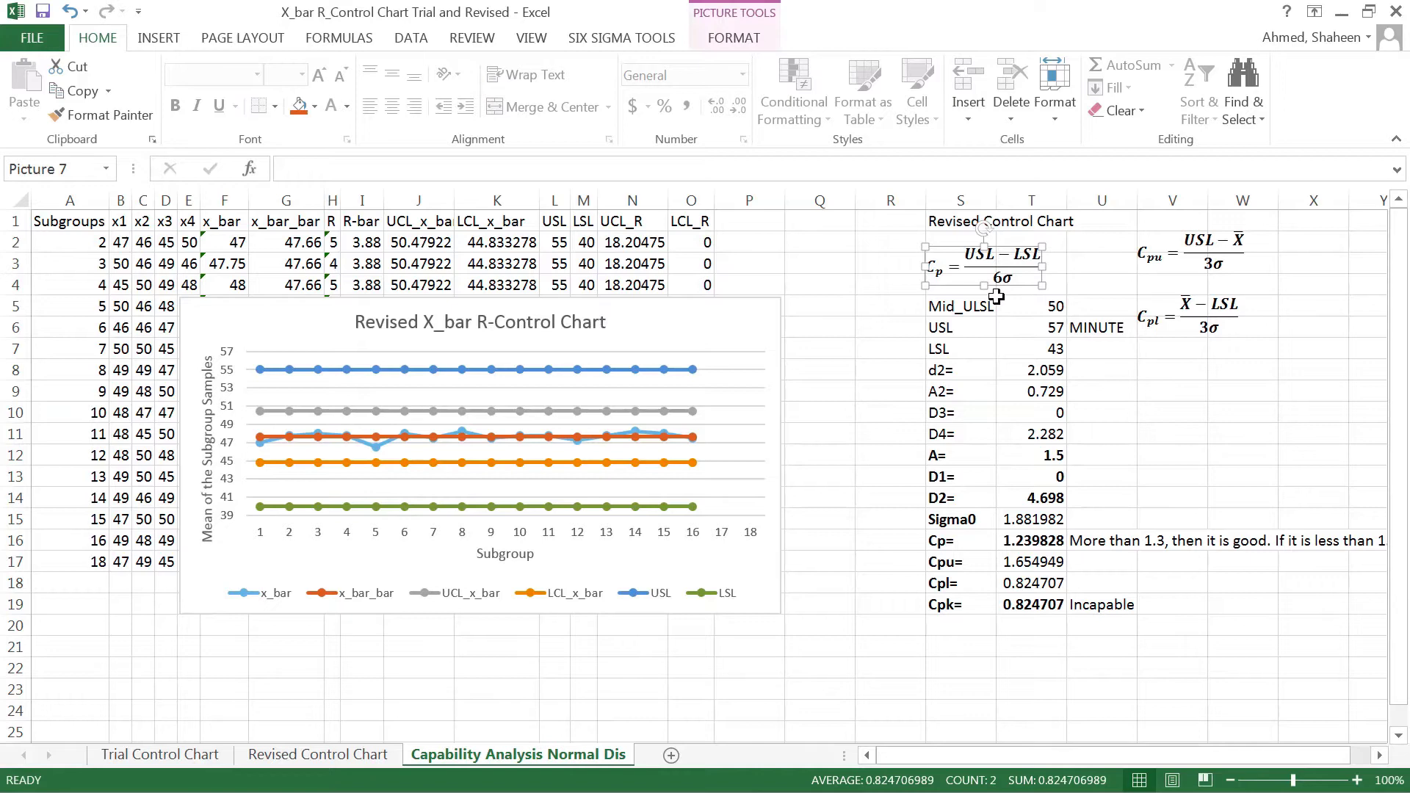